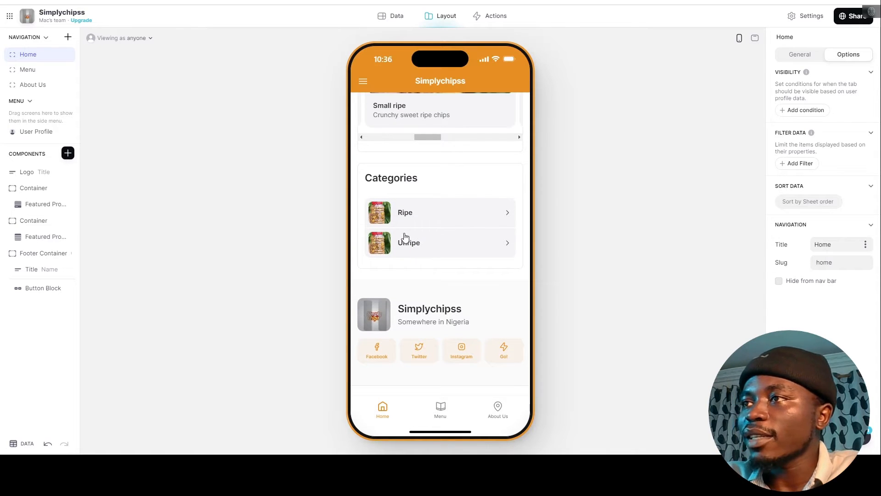
# Scroll the Home preview and open the Big ripe product's detail screen.
pyautogui.scroll(5, 429, 303)
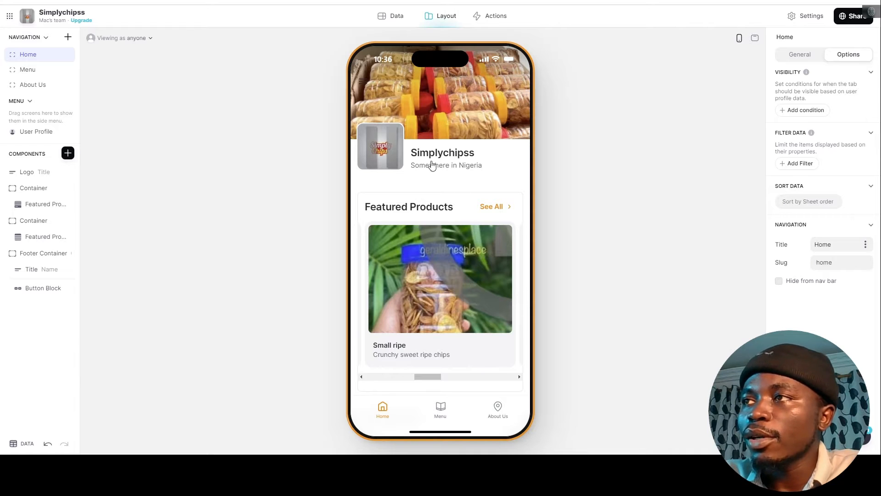
pyautogui.click(451, 252)
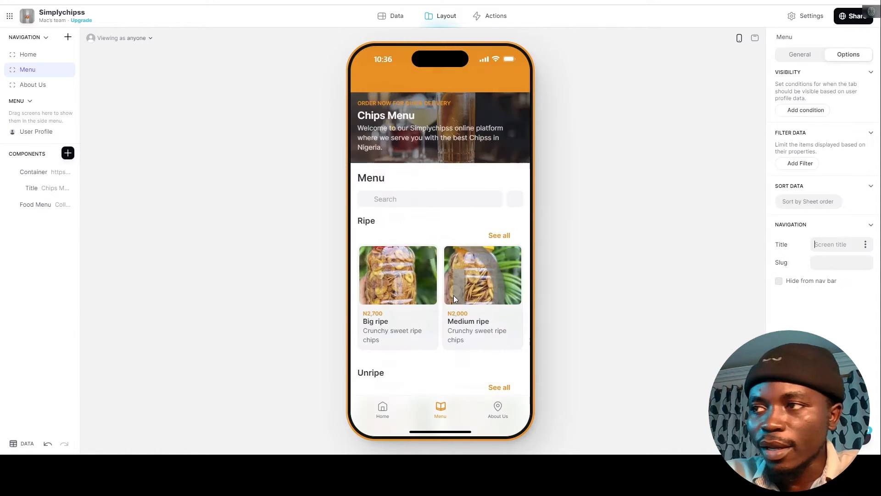
pyautogui.scroll(-1, 444, 279)
pyautogui.scroll(1, 440, 271)
pyautogui.scroll(-3, 439, 258)
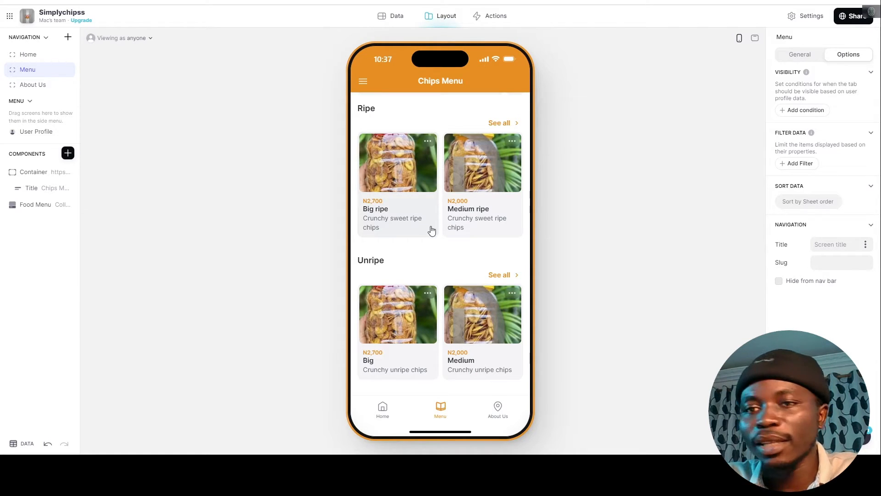
pyautogui.click(431, 192)
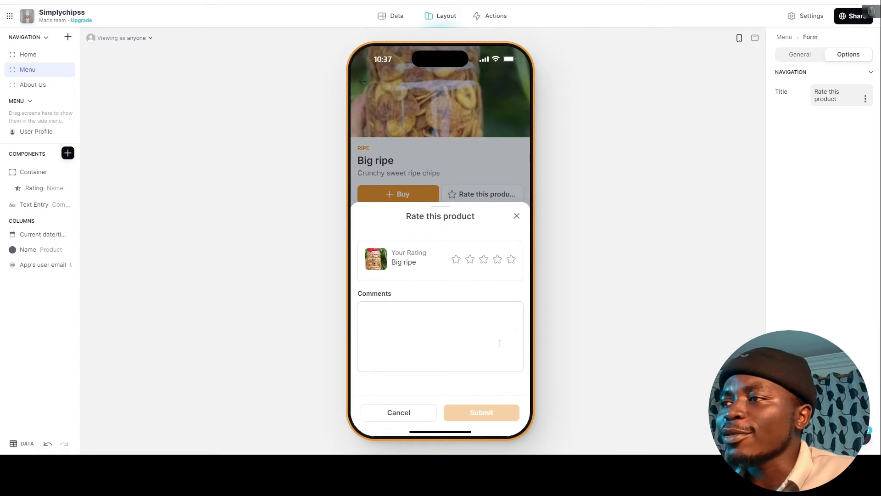
# Dismiss the product rating form and browse the About Us screen.
pyautogui.click(515, 217)
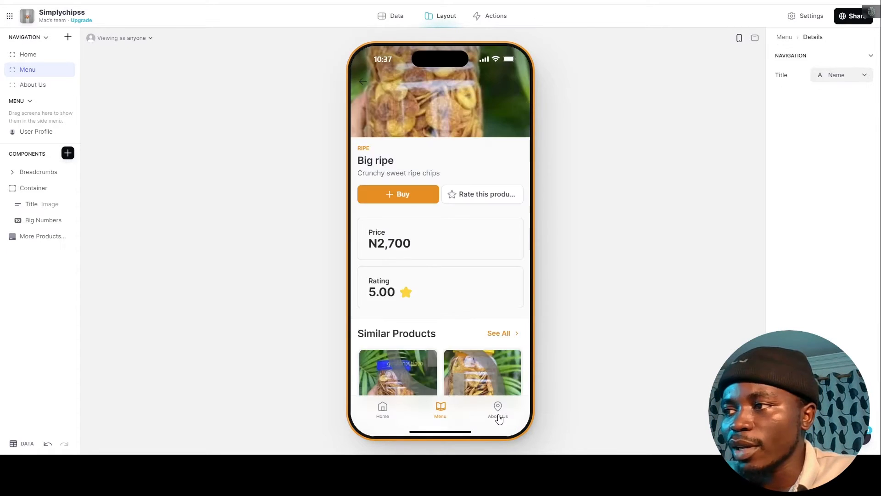
pyautogui.click(498, 410)
pyautogui.scroll(-6, 453, 233)
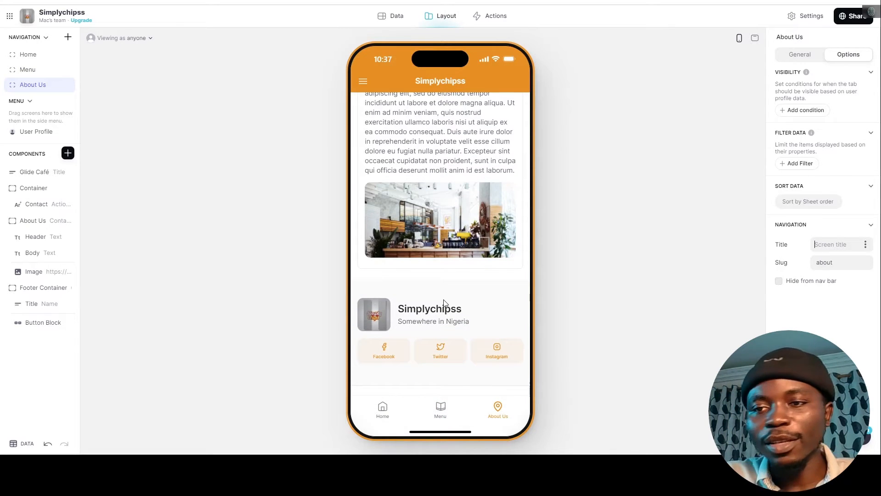
pyautogui.scroll(6, 444, 302)
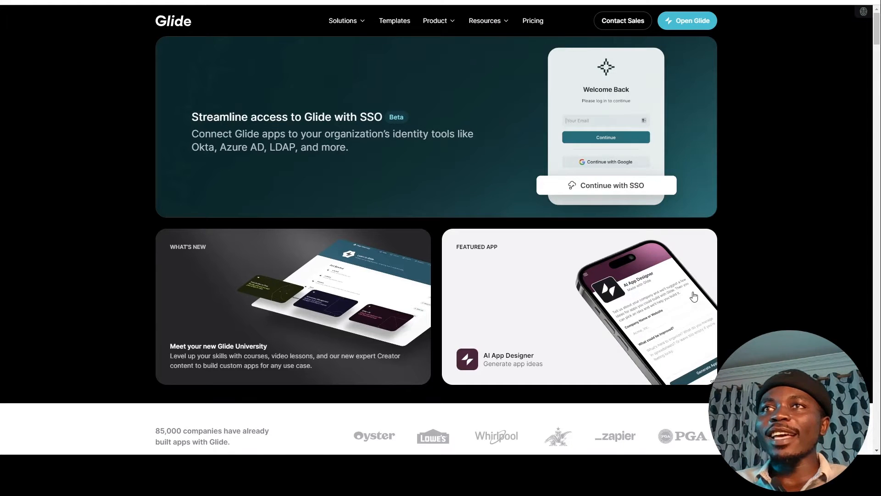
pyautogui.scroll(-3, 552, 271)
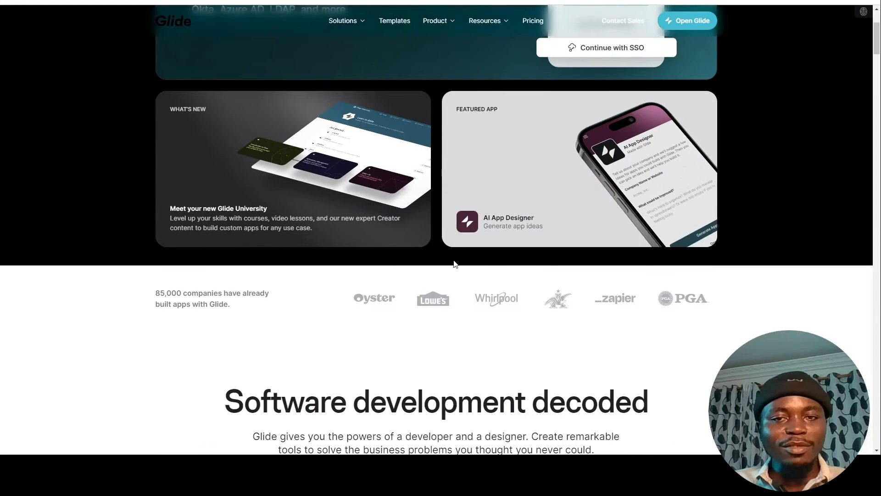
pyautogui.scroll(-6, 436, 285)
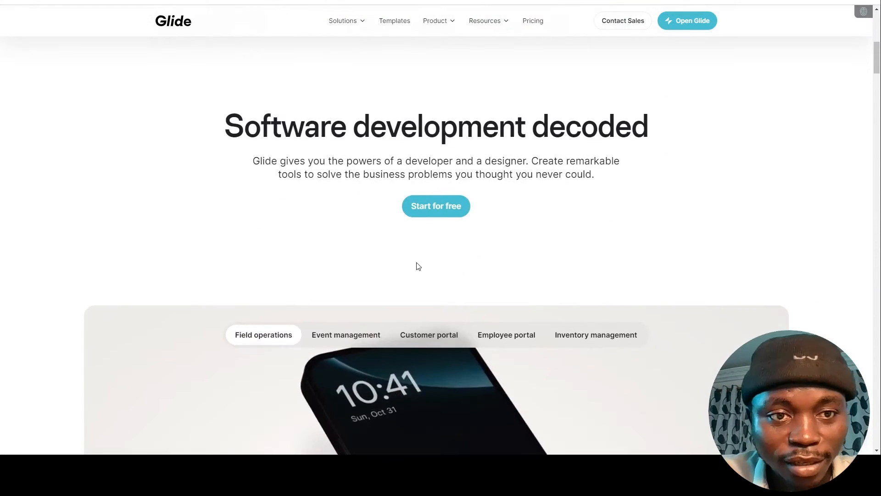
pyautogui.scroll(-5, 393, 242)
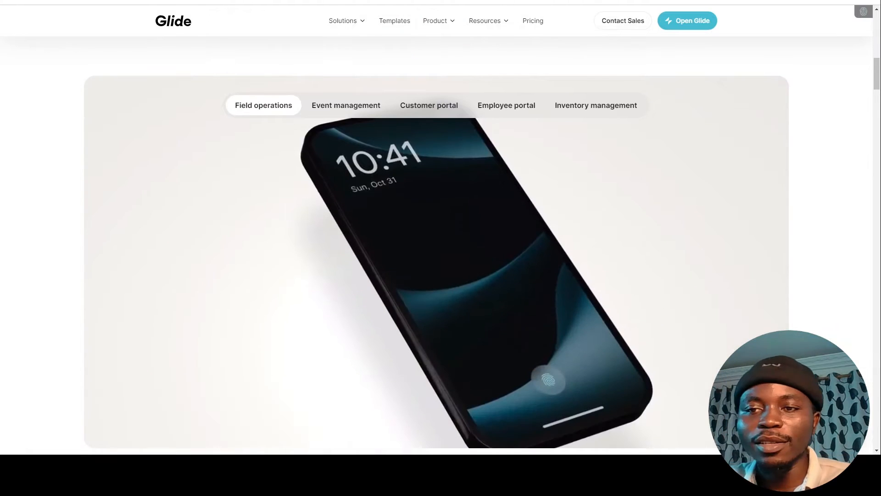
pyautogui.scroll(-7, 390, 216)
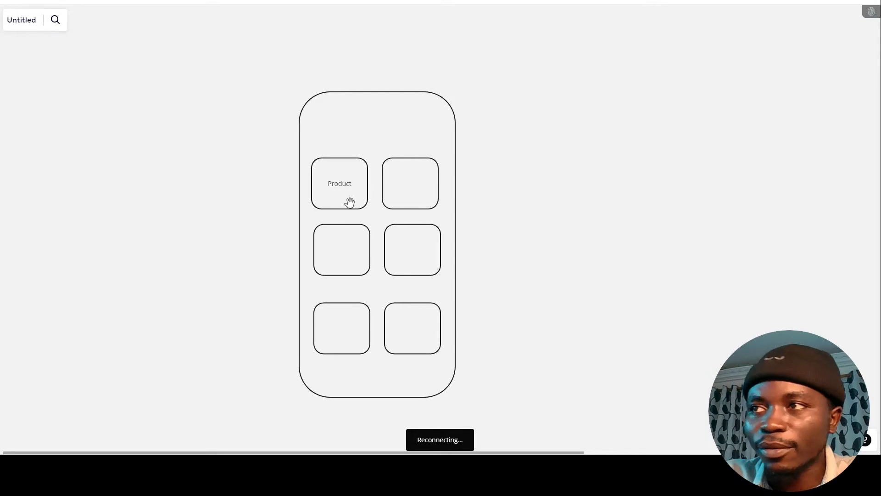
pyautogui.click(388, 133)
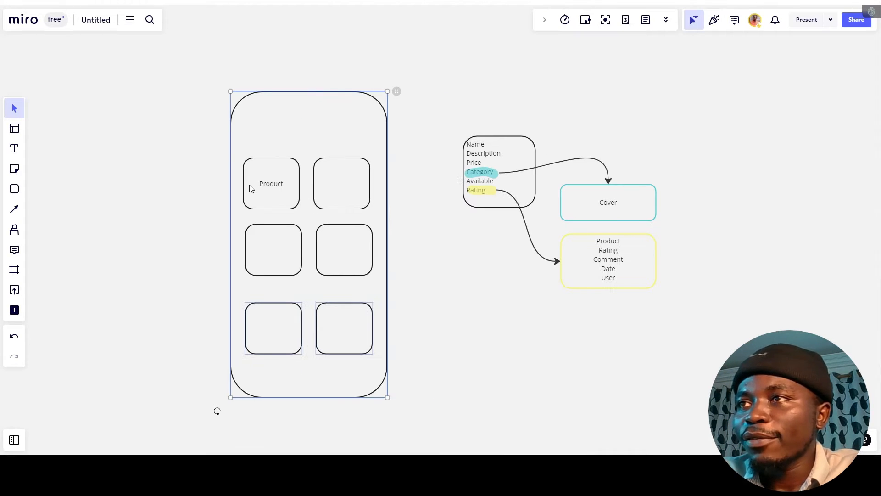
pyautogui.click(303, 198)
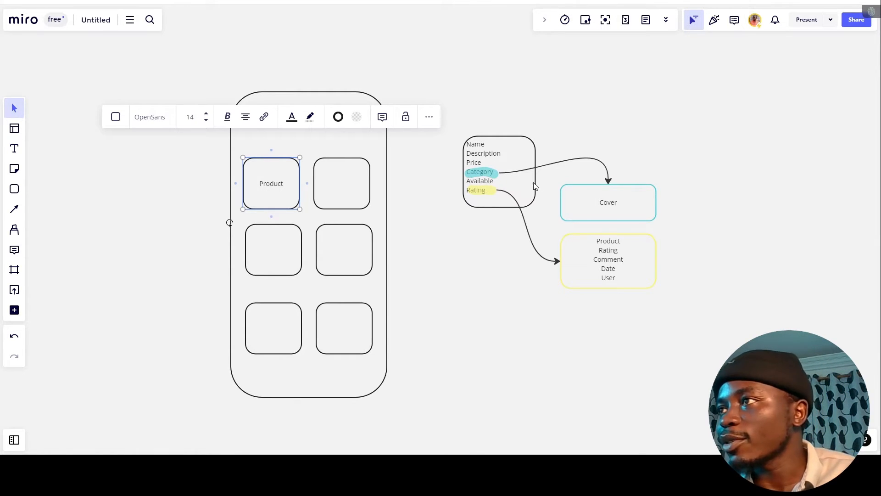
pyautogui.click(521, 232)
pyautogui.scroll(5, 619, 216)
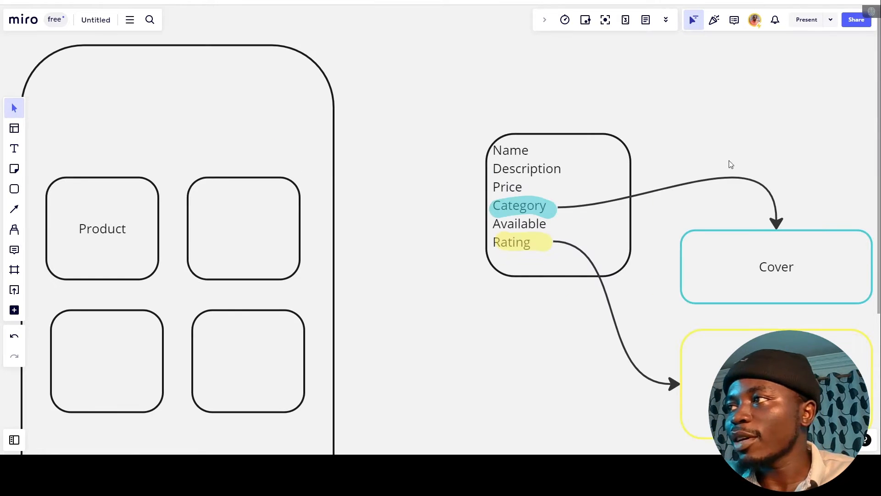
pyautogui.moveTo(739, 136); pyautogui.dragTo(839, 299)
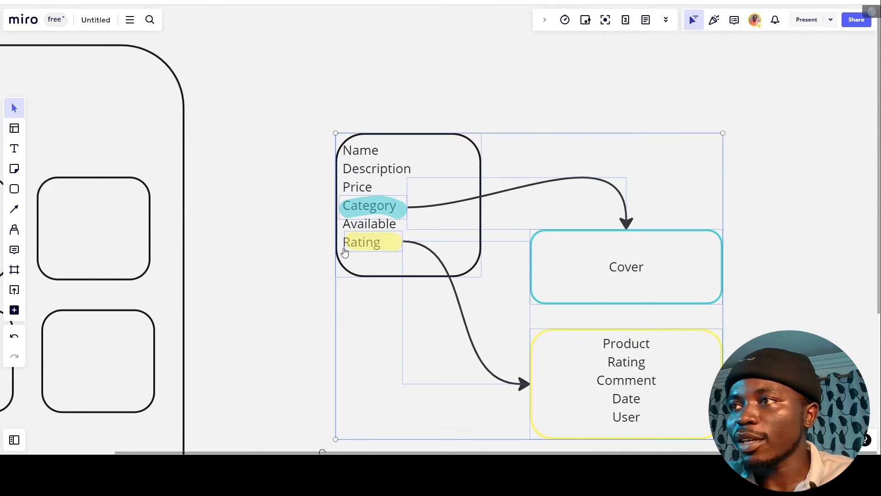
pyautogui.click(273, 210)
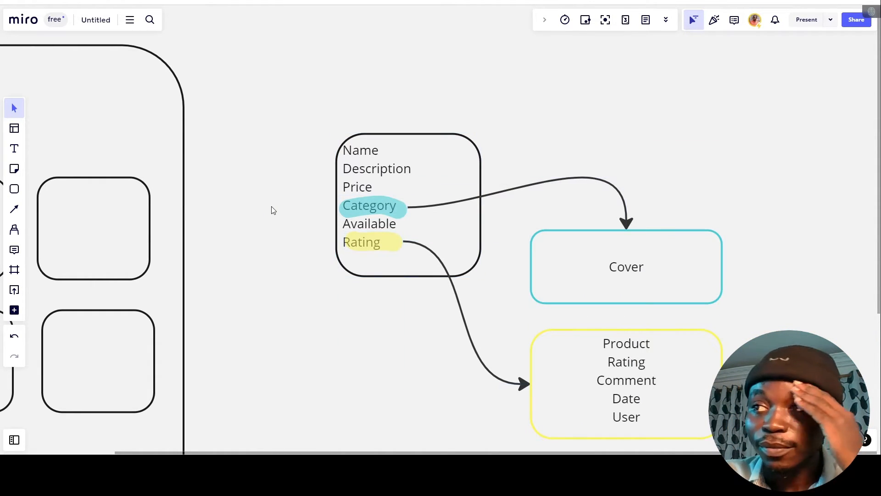
pyautogui.click(572, 265)
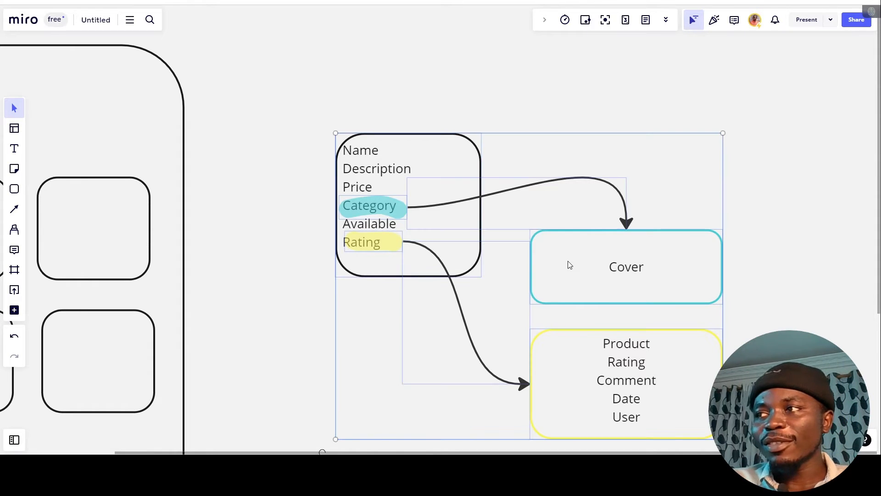
pyautogui.click(294, 107)
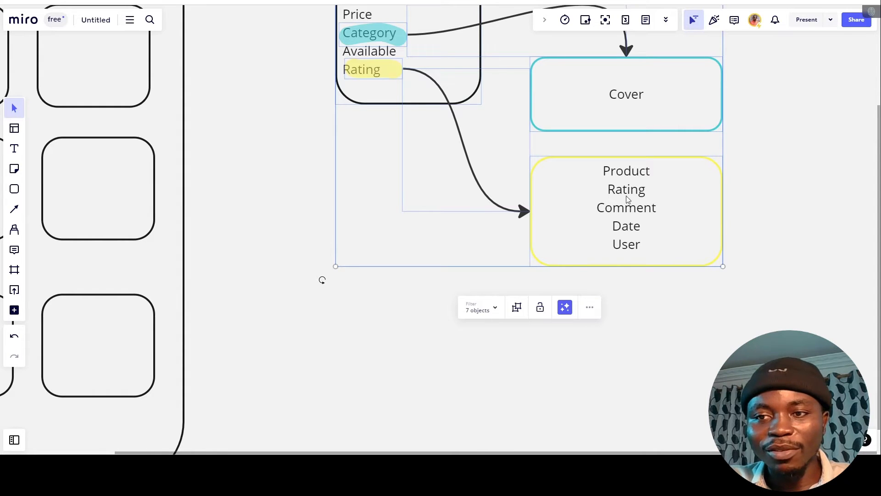
pyautogui.click(736, 348)
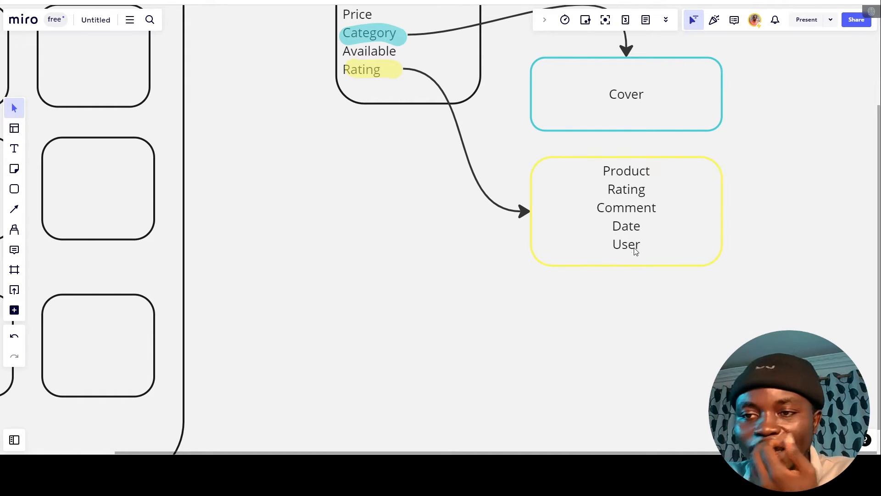
pyautogui.scroll(2, 474, 303)
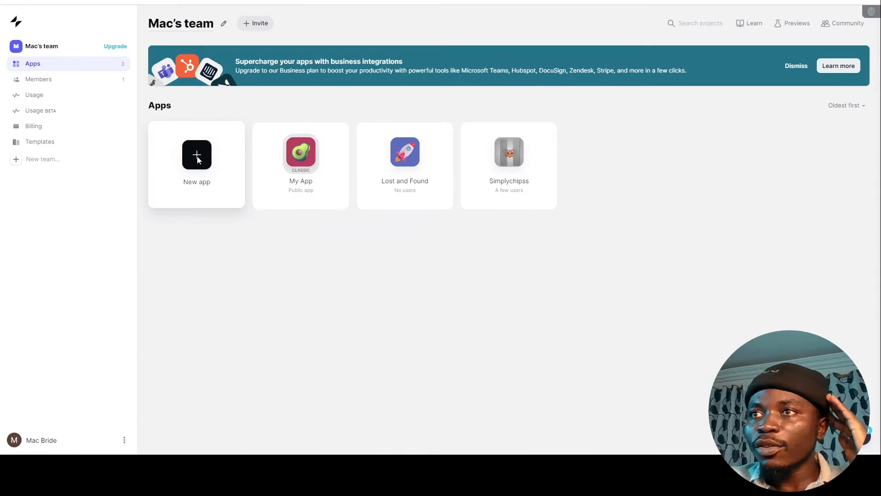
# Create a Mobile app named 'Sales App Demo' using Glide Tables data.
pyautogui.click(197, 156)
pyautogui.tripleClick(383, 148)
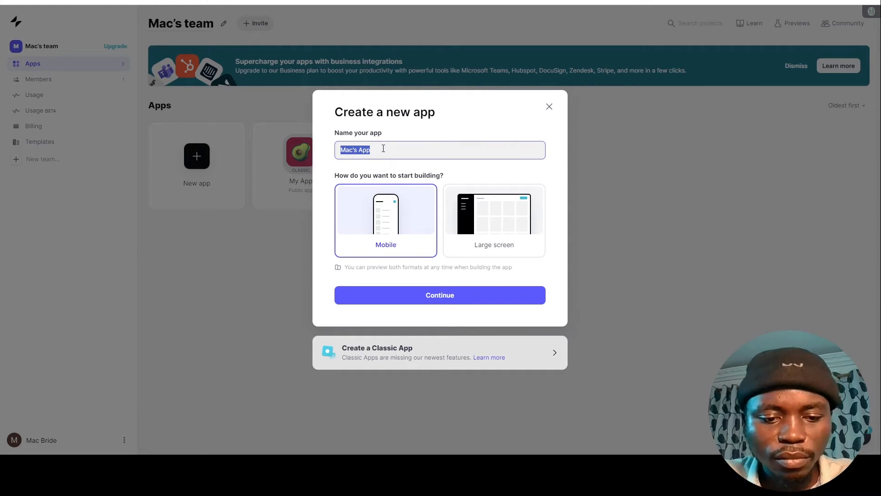
pyautogui.write('Sales A')
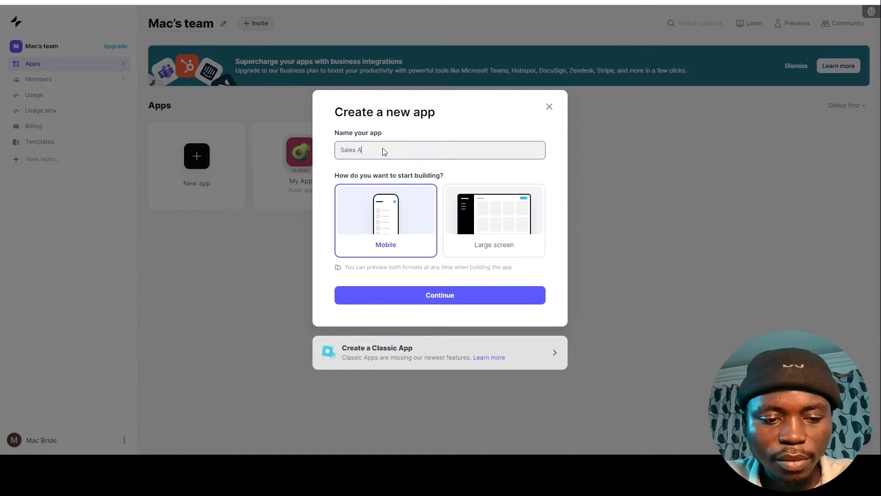
pyautogui.write('pp Dem')
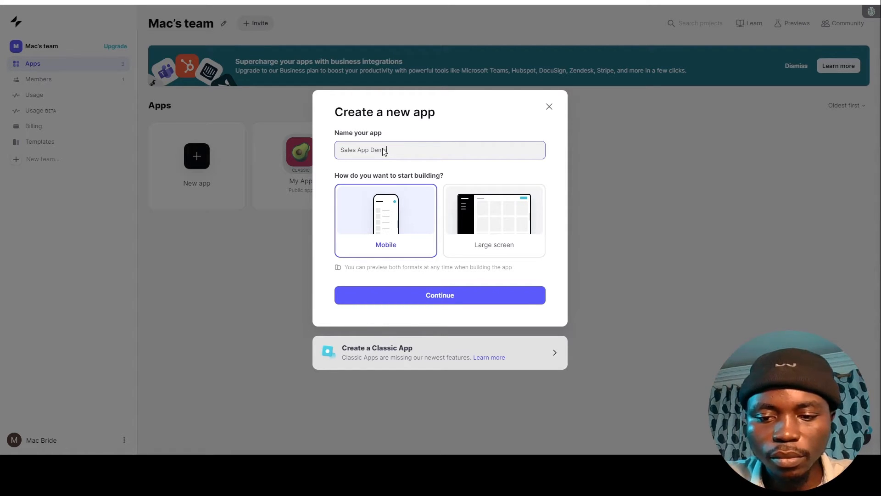
pyautogui.write('o')
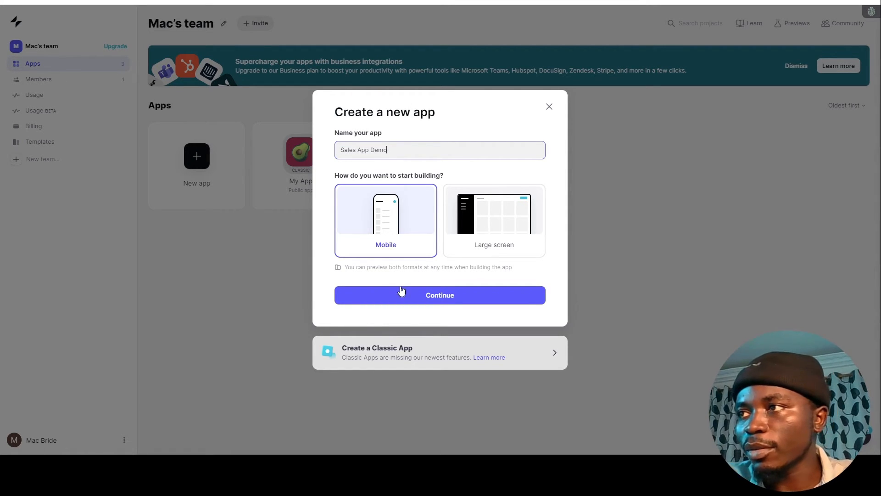
pyautogui.click(447, 299)
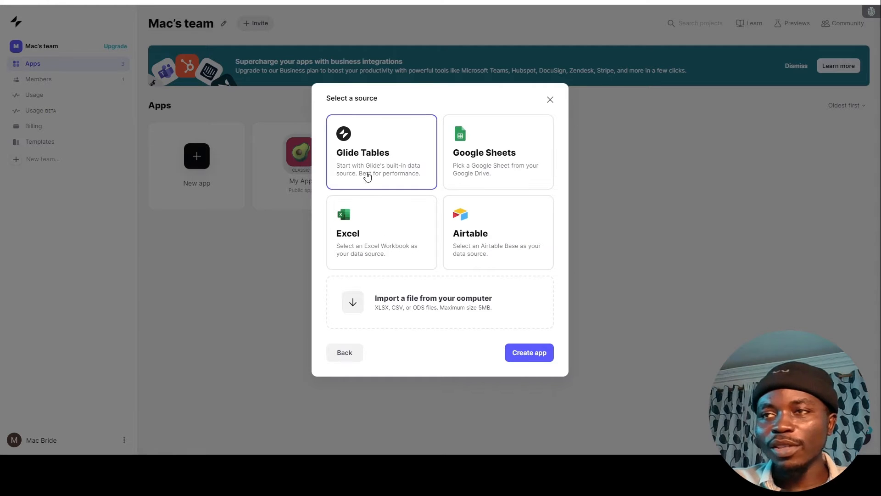
pyautogui.click(532, 359)
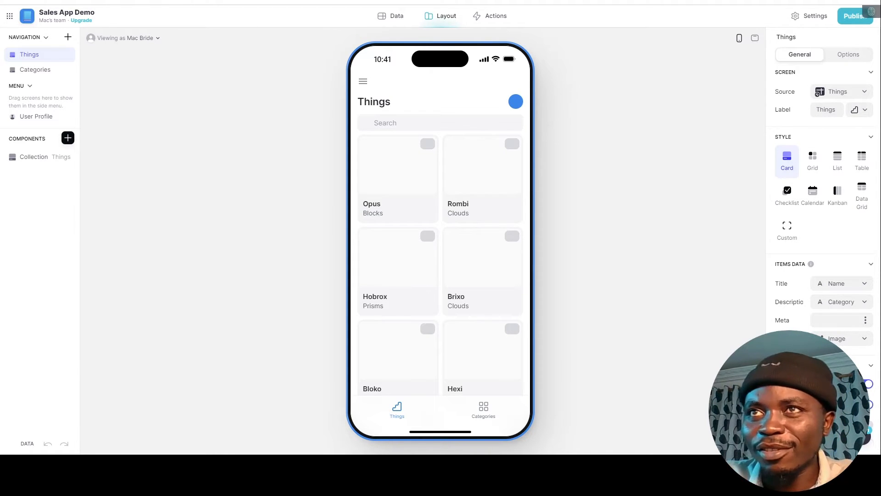
# In the Data view, delete the sample Things table.
pyautogui.scroll(-3, 426, 222)
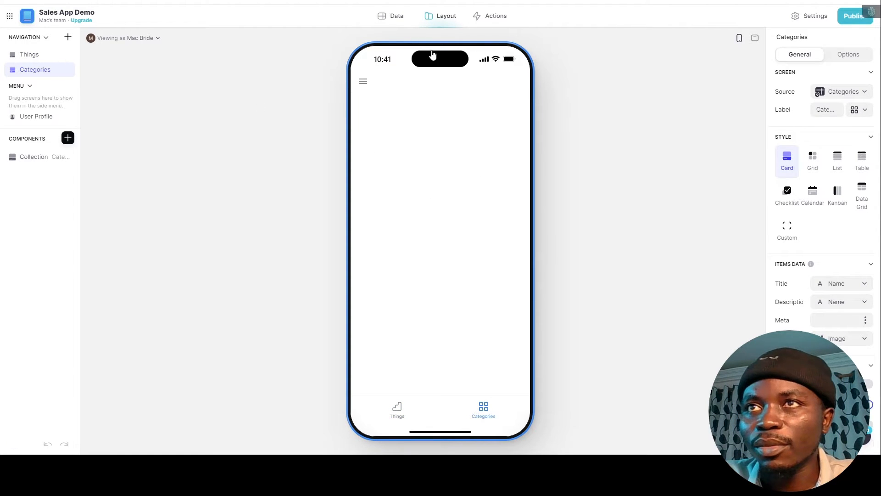
pyautogui.click(391, 17)
pyautogui.click(33, 56)
pyautogui.rightClick(33, 57)
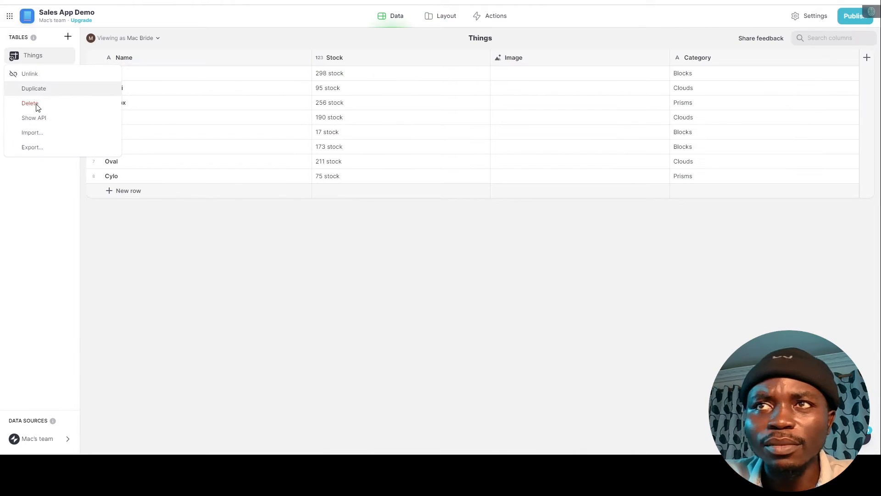
pyautogui.click(37, 105)
pyautogui.click(521, 265)
# Delete the Users and Categories tables as well.
pyautogui.rightClick(43, 73)
pyautogui.click(35, 121)
pyautogui.click(519, 265)
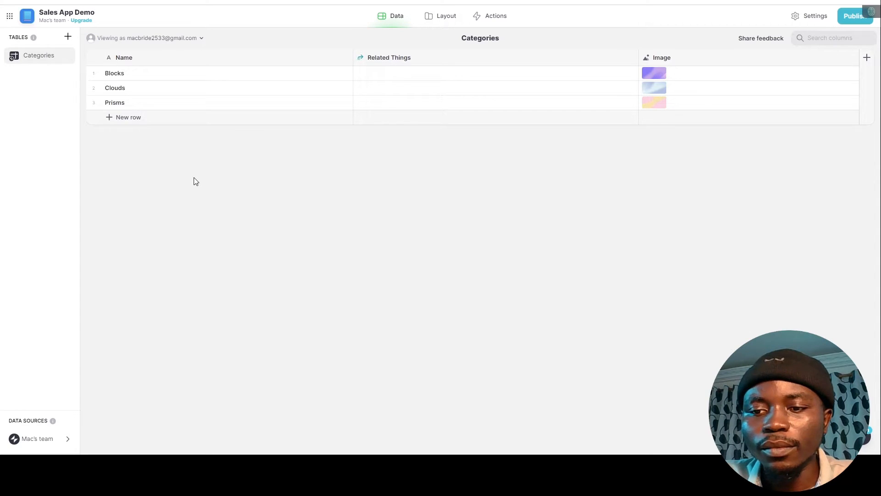
pyautogui.rightClick(36, 55)
pyautogui.click(37, 104)
pyautogui.click(520, 267)
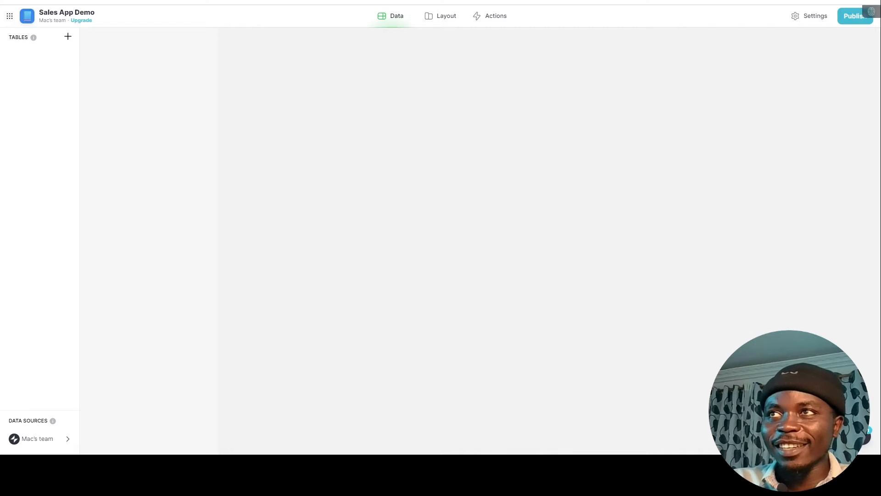
pyautogui.click(318, 2)
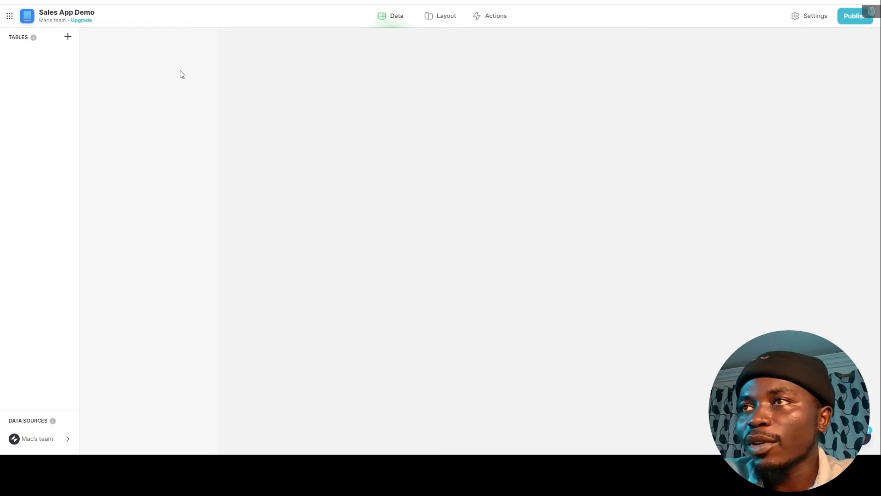
# Create two new blank tables named Menu and Category.
pyautogui.click(68, 36)
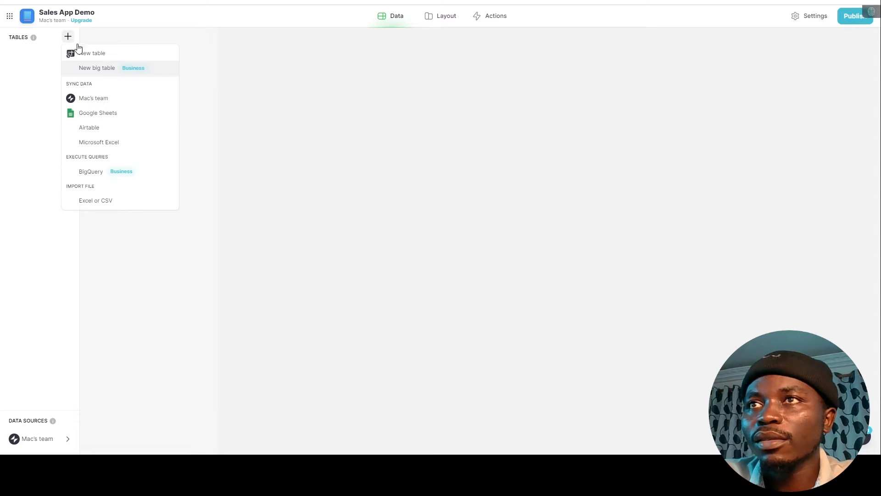
pyautogui.click(98, 54)
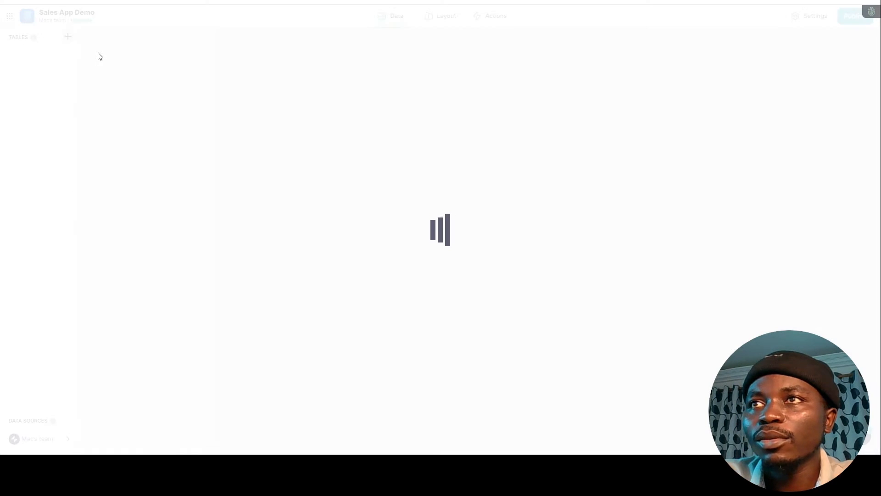
pyautogui.write('Me')
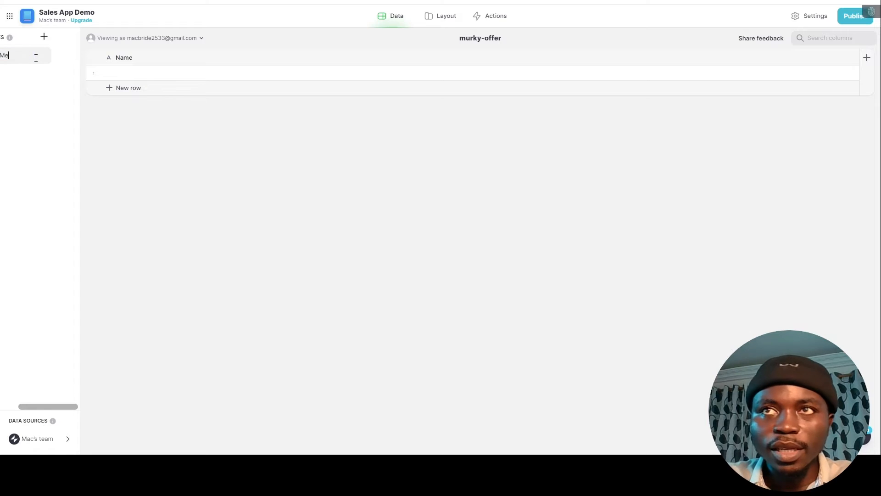
pyautogui.write('nu')
pyautogui.press('Return')
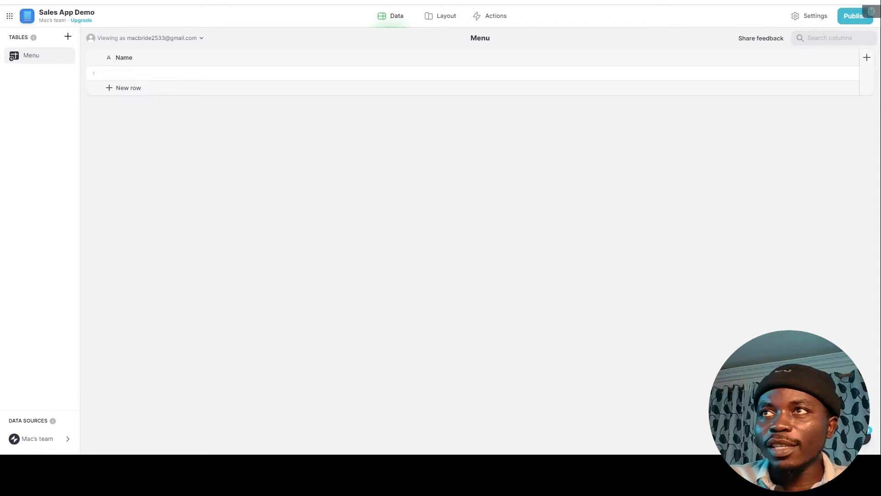
pyautogui.click(317, 1)
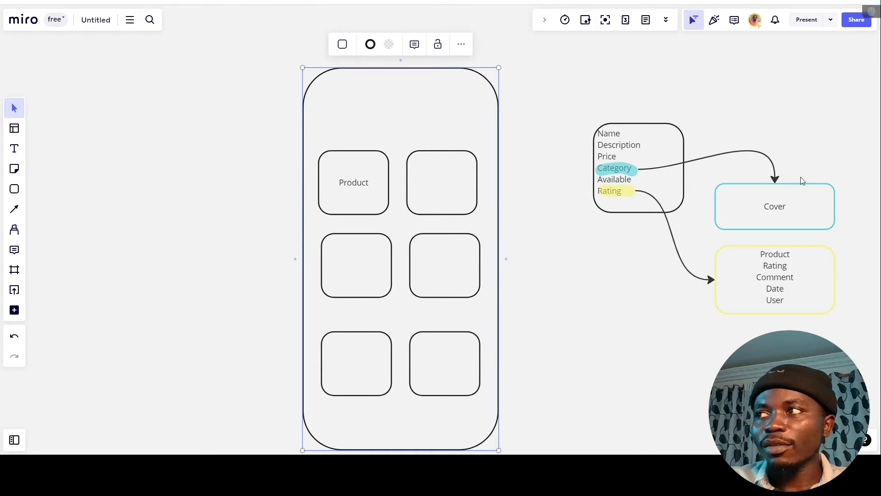
pyautogui.click(748, 206)
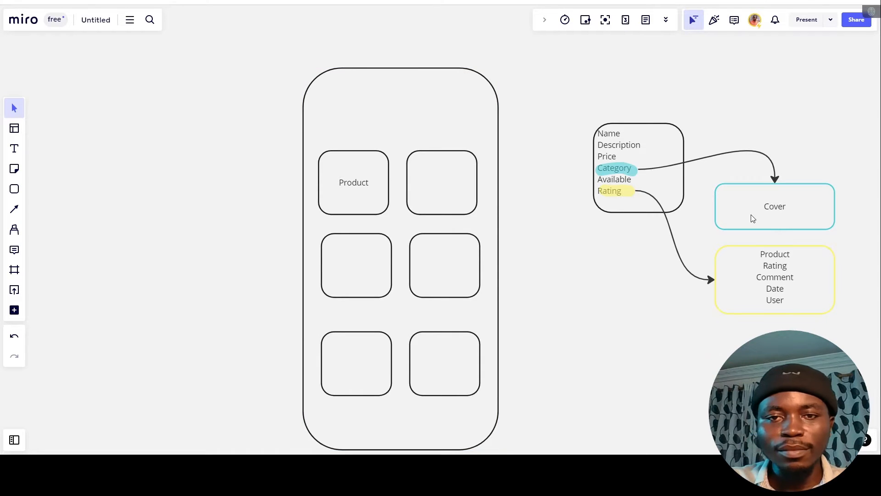
pyautogui.click(208, 1)
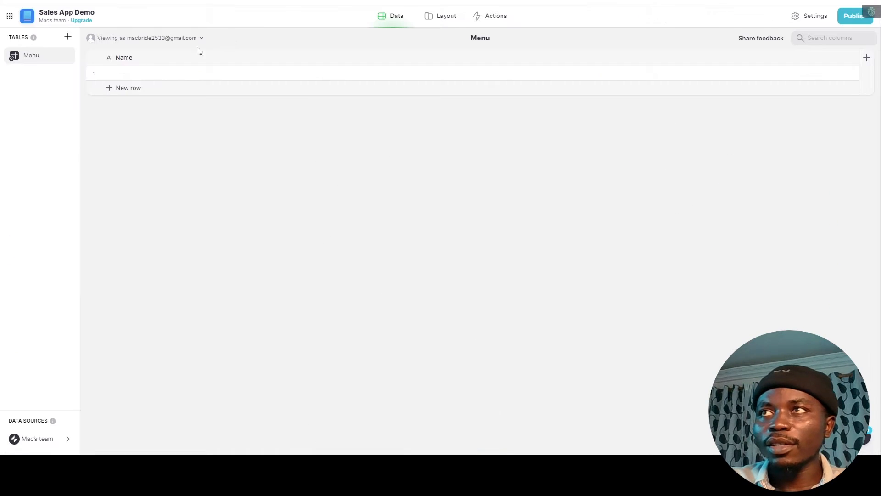
pyautogui.click(68, 36)
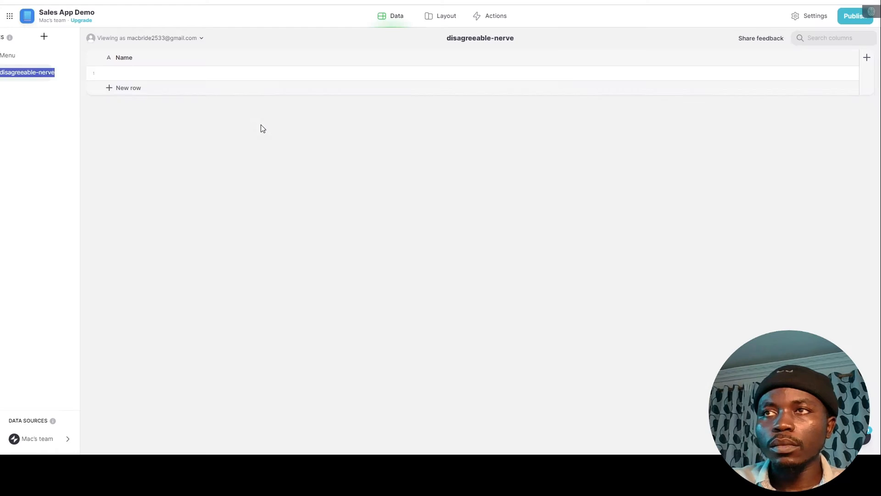
pyautogui.write('Category')
pyautogui.press('Return')
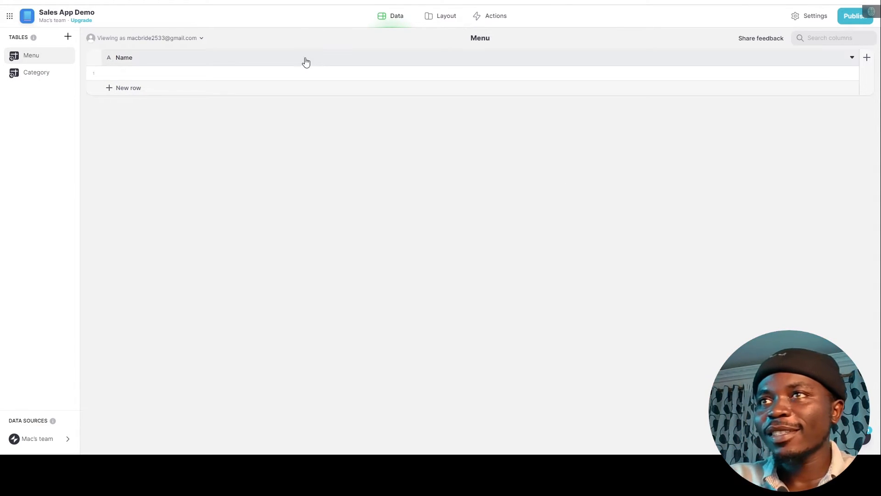
# Add a Category column and a Number-type Price column to the Menu table.
pyautogui.click(177, 58)
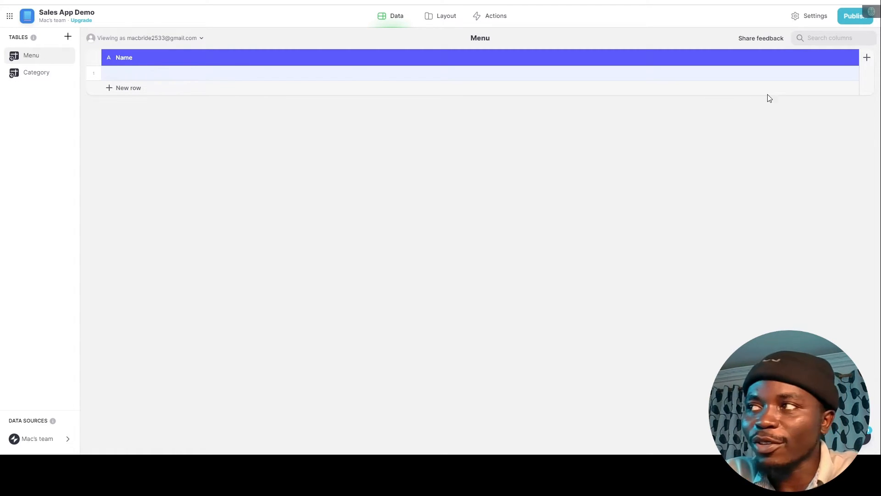
pyautogui.click(864, 63)
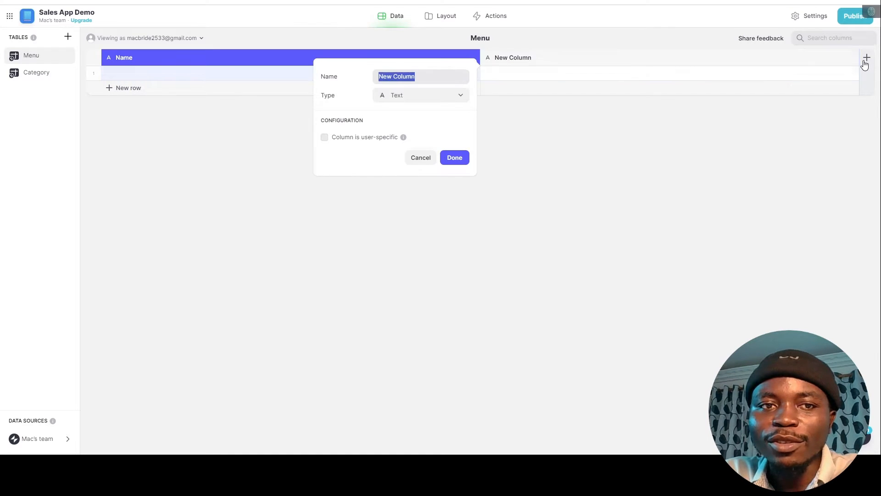
pyautogui.write('Category')
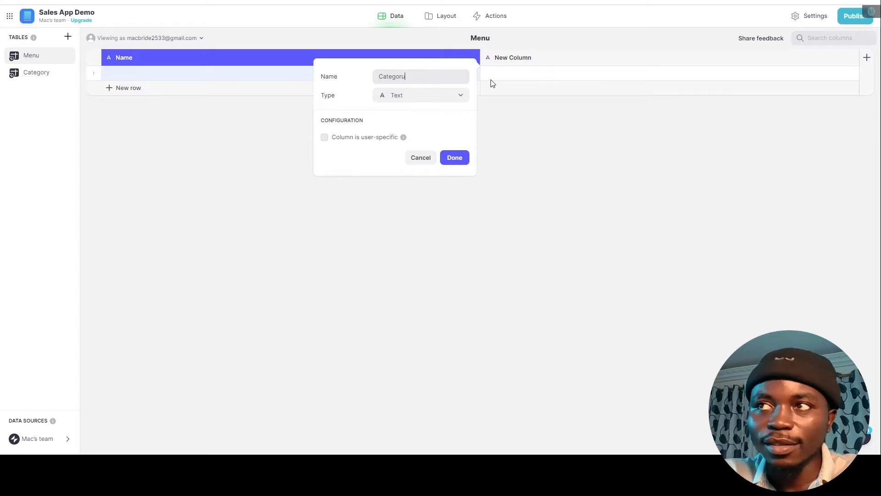
pyautogui.click(466, 159)
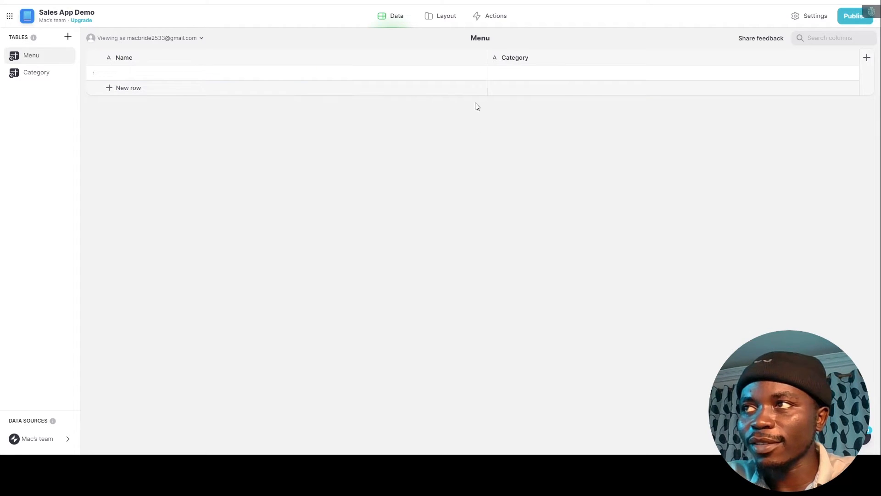
pyautogui.click(866, 59)
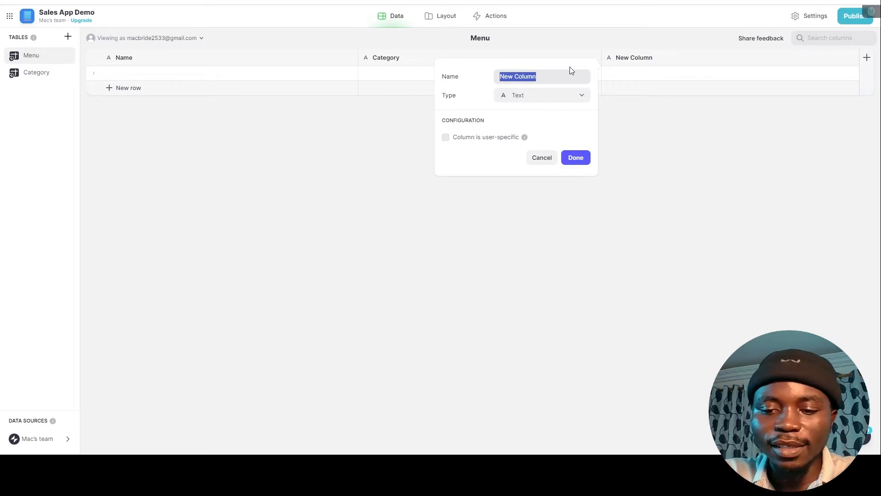
pyautogui.write('Price')
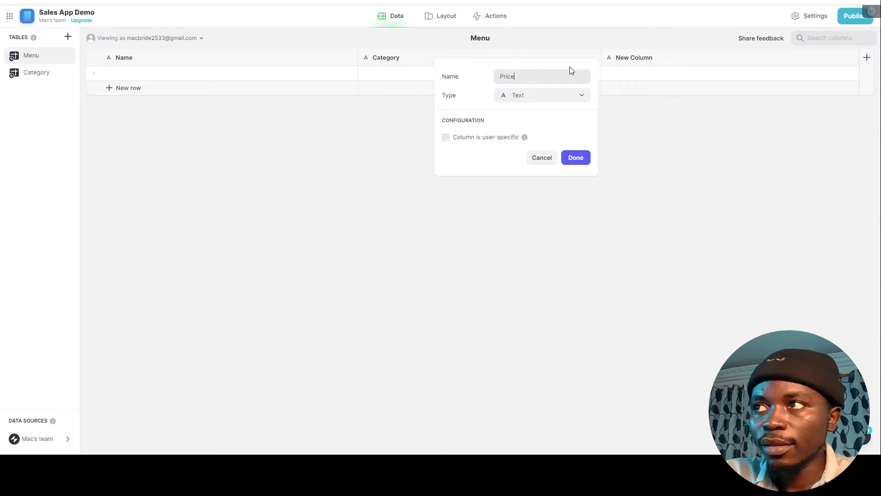
pyautogui.click(572, 98)
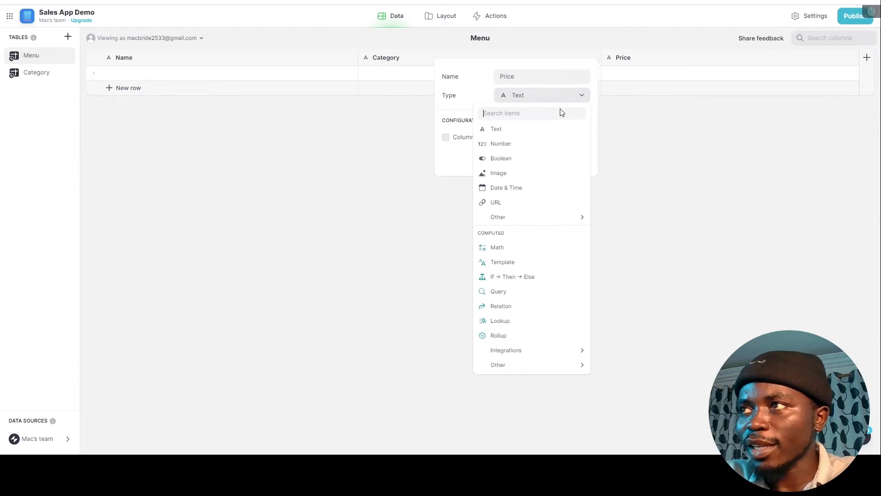
pyautogui.click(539, 145)
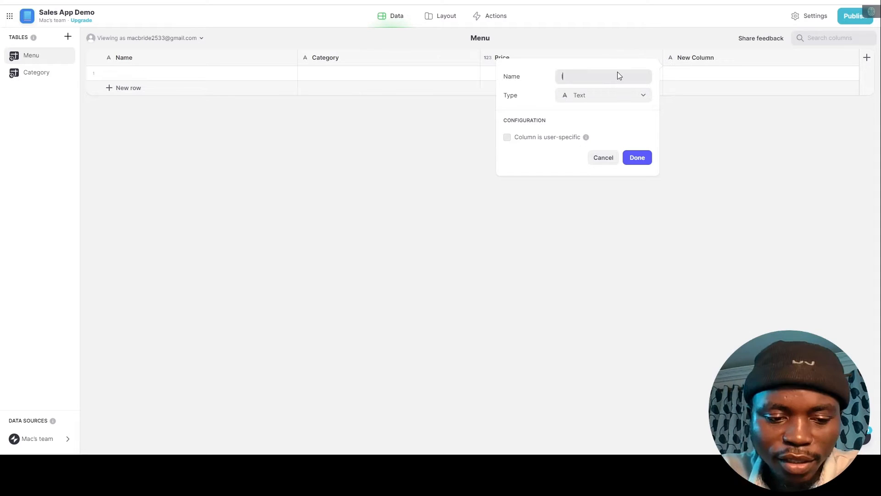
# Add an Image-type Image column, a Boolean Available? column and a Featured column to Menu.
pyautogui.write('Image')
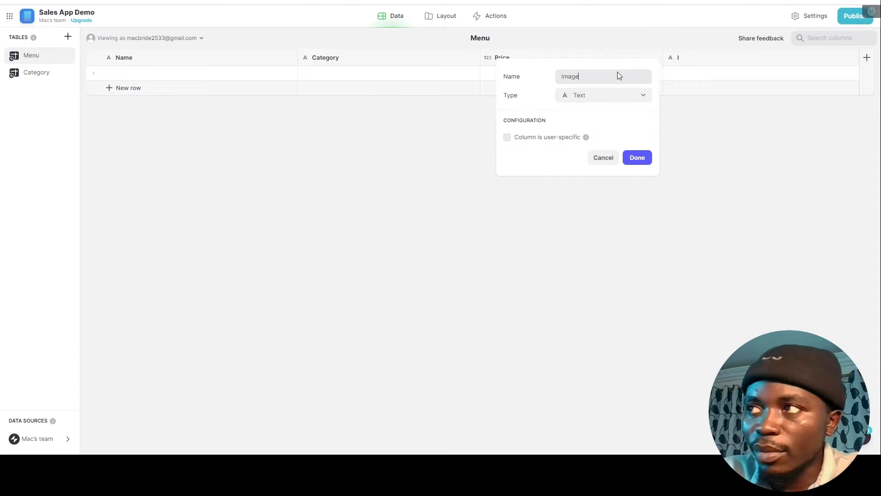
pyautogui.click(625, 94)
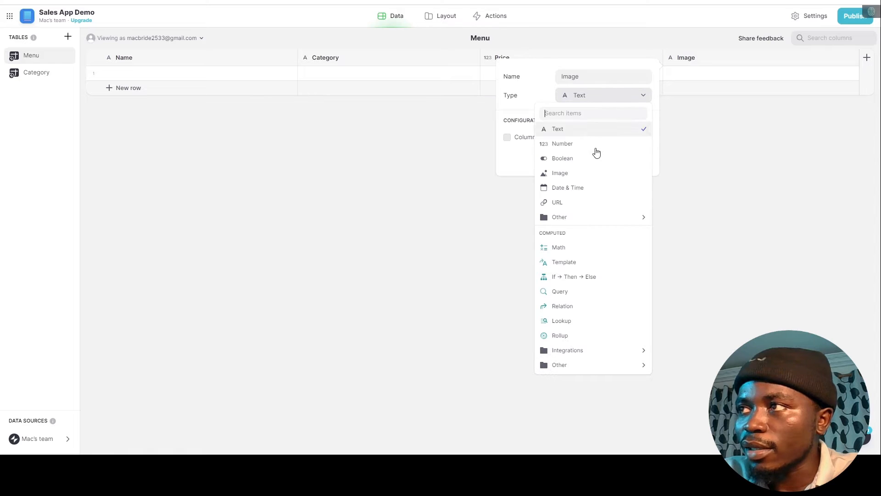
pyautogui.click(577, 174)
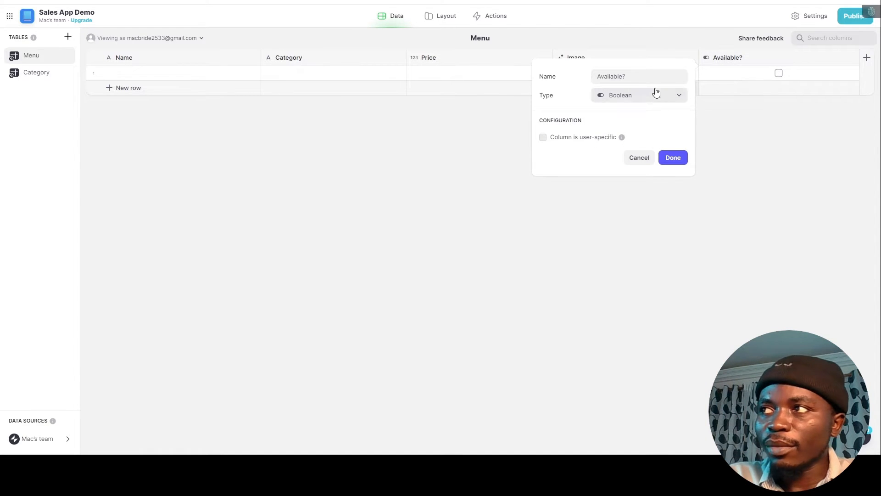
pyautogui.click(656, 93)
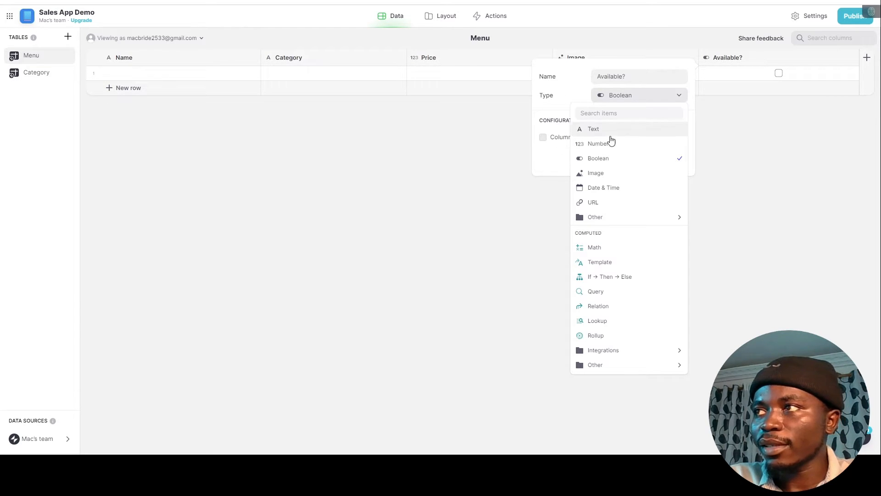
pyautogui.click(617, 158)
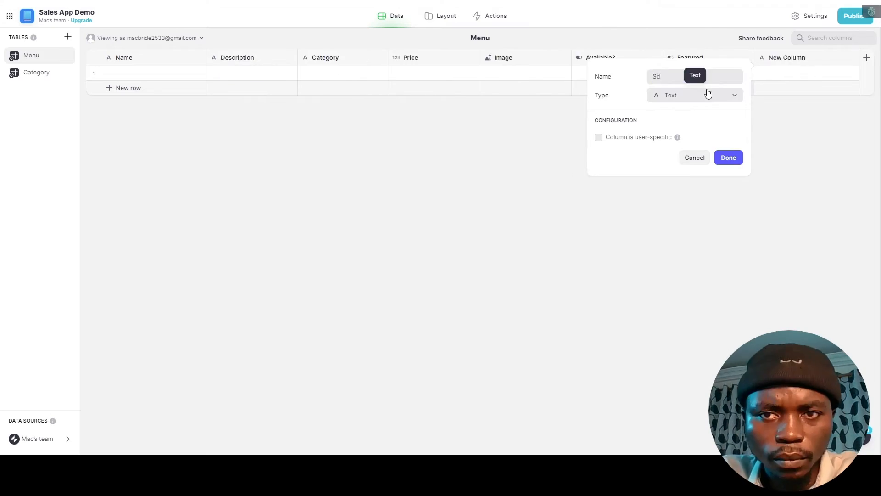
pyautogui.press('Return')
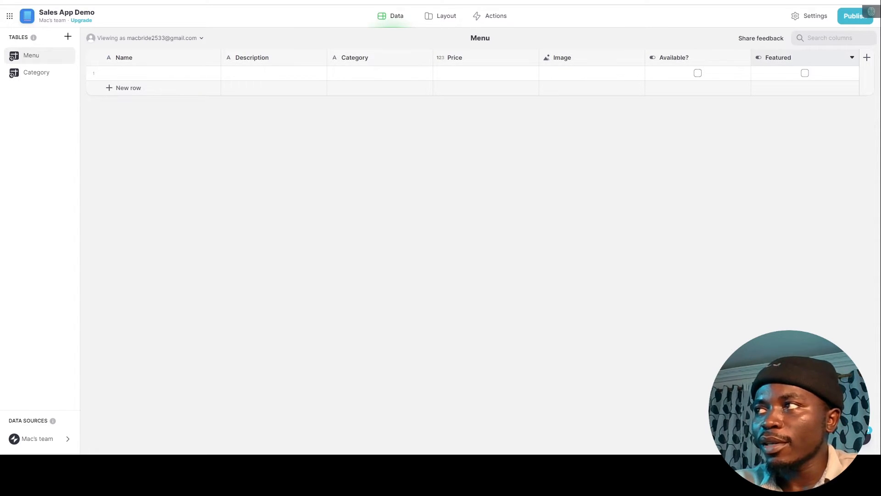
pyautogui.click(795, 59)
# Give the Category table an image-type Cover column and rows Ripe and Unripe.
pyautogui.click(36, 72)
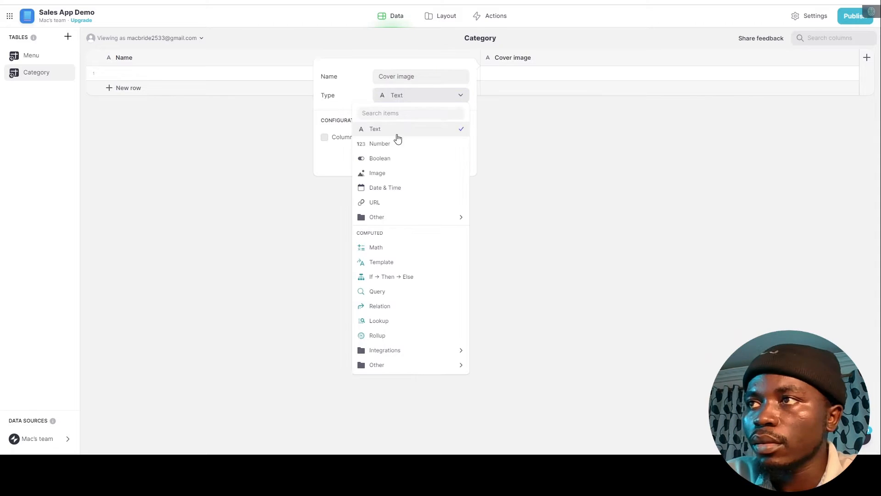
pyautogui.click(373, 246)
pyautogui.click(453, 157)
pyautogui.click(232, 72)
pyautogui.write('Ripe')
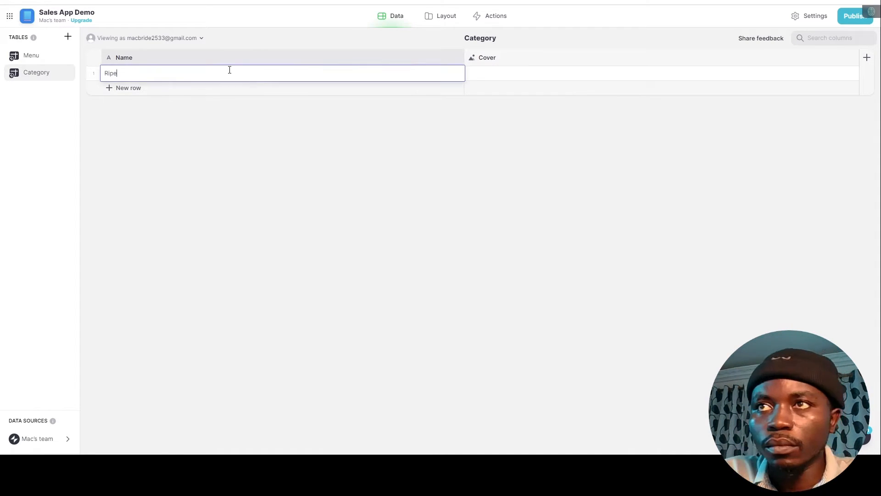
pyautogui.click(216, 88)
pyautogui.write('Unripe')
pyautogui.click(179, 184)
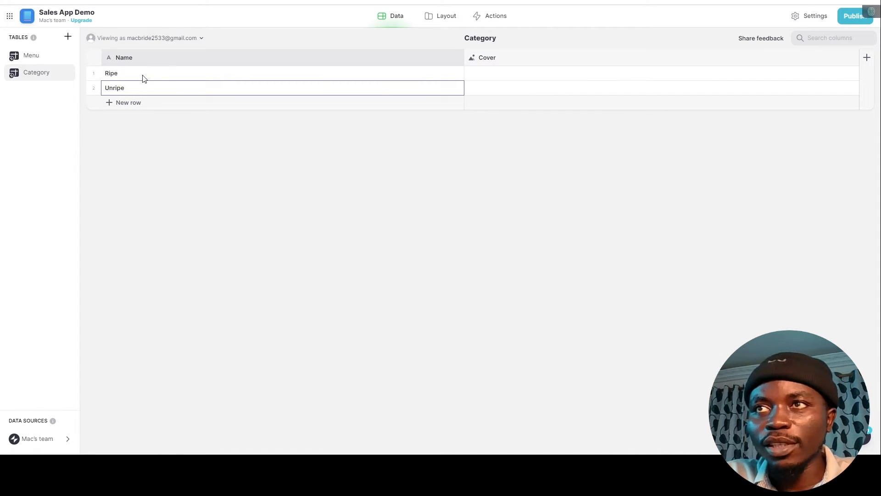
# Create a new table named Reviews.
pyautogui.click(68, 37)
pyautogui.click(90, 53)
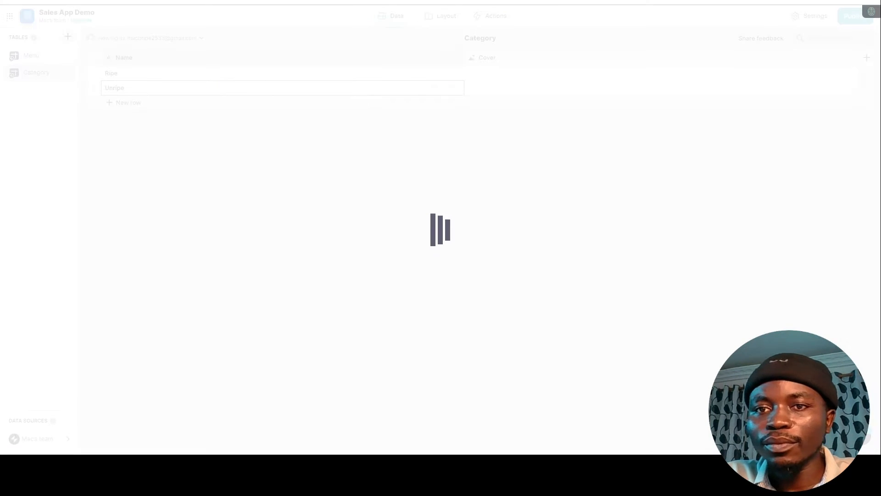
pyautogui.write('Reviews')
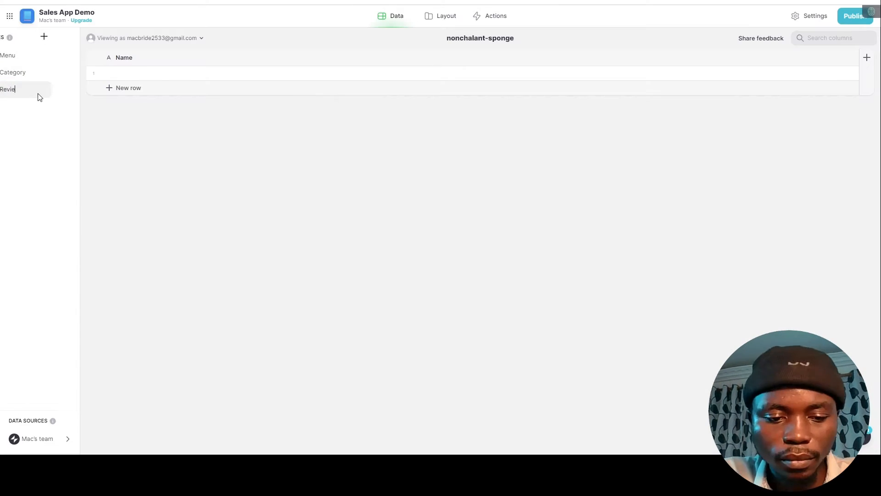
pyautogui.press('Return')
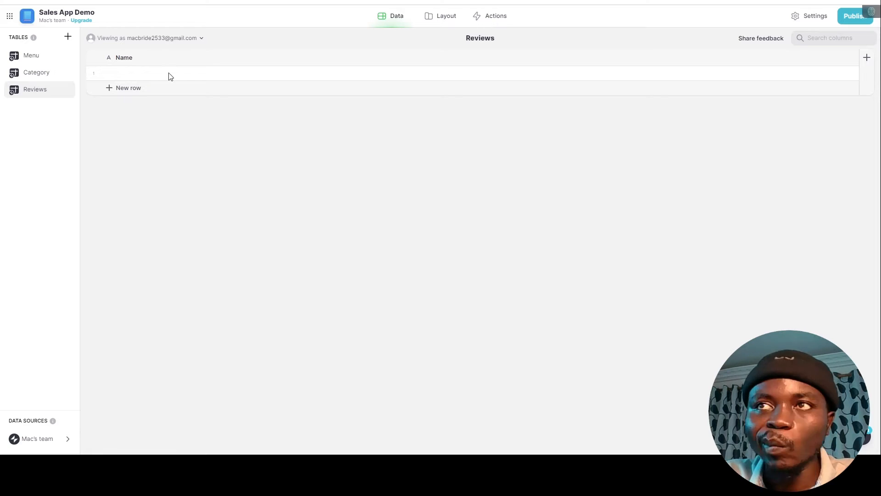
# Add a Number-type Rating column to the Reviews table.
pyautogui.click(807, 69)
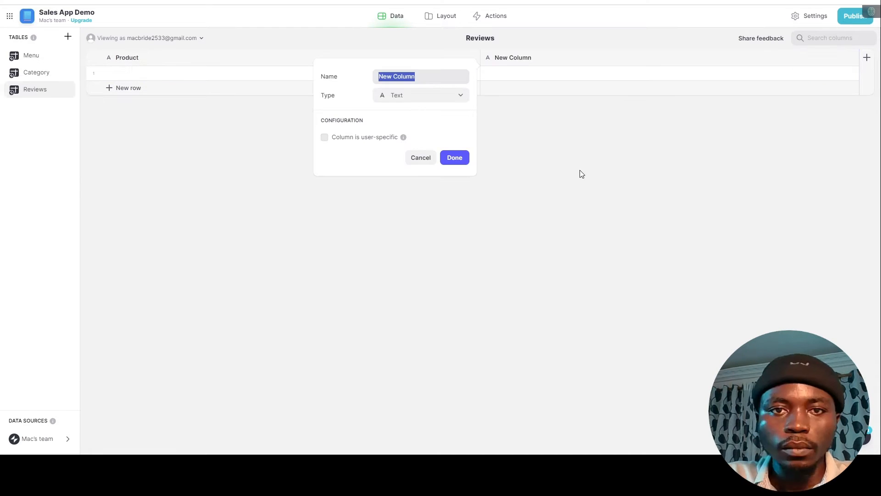
pyautogui.write('Rating')
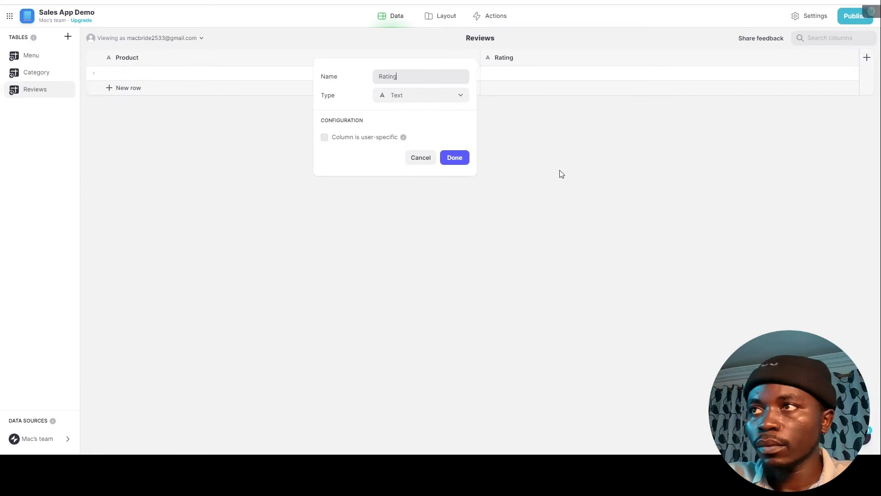
pyautogui.click(420, 95)
pyautogui.click(390, 142)
pyautogui.click(454, 252)
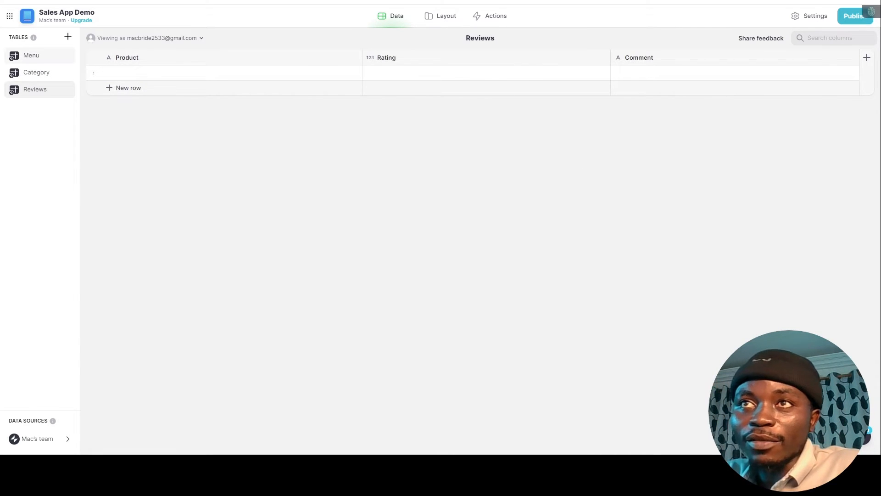
pyautogui.click(33, 56)
pyautogui.click(39, 76)
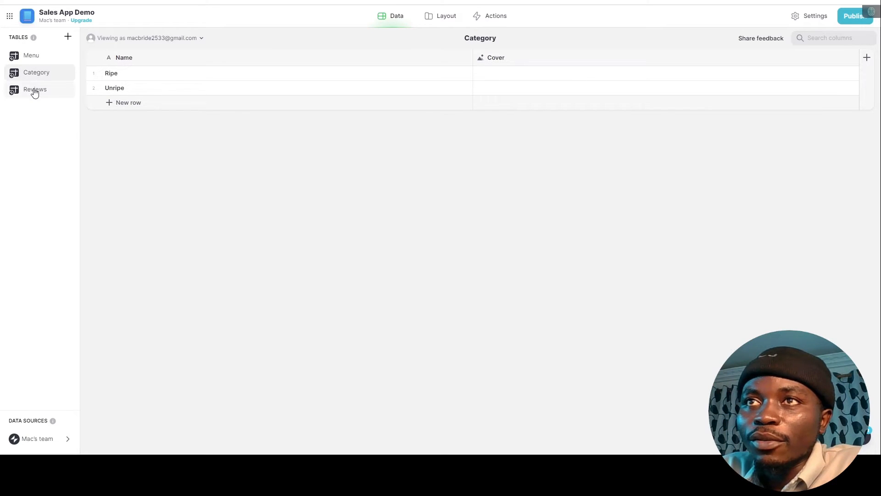
pyautogui.click(35, 90)
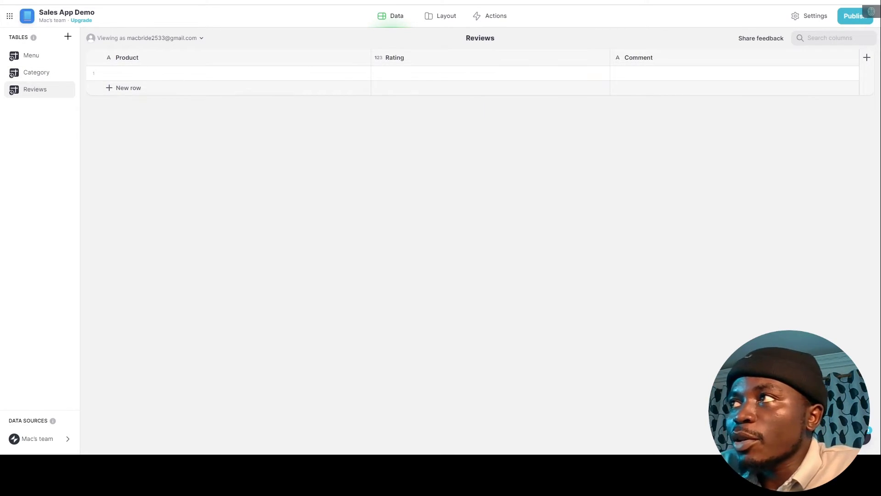
pyautogui.click(612, 1)
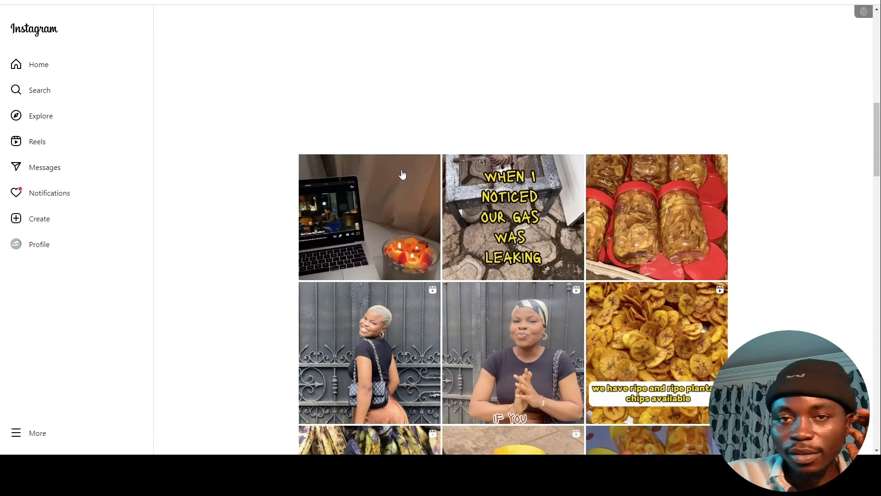
# Browse the shop's Instagram posts for chip photos, then start adding the Unripe cover image.
pyautogui.scroll(-1, 509, 257)
pyautogui.scroll(7, 566, 213)
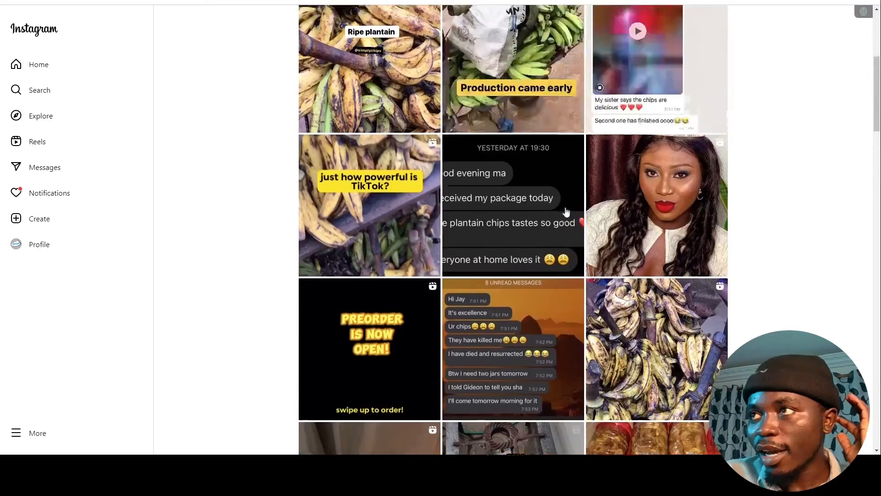
pyautogui.scroll(5, 566, 212)
pyautogui.scroll(-18, 642, 249)
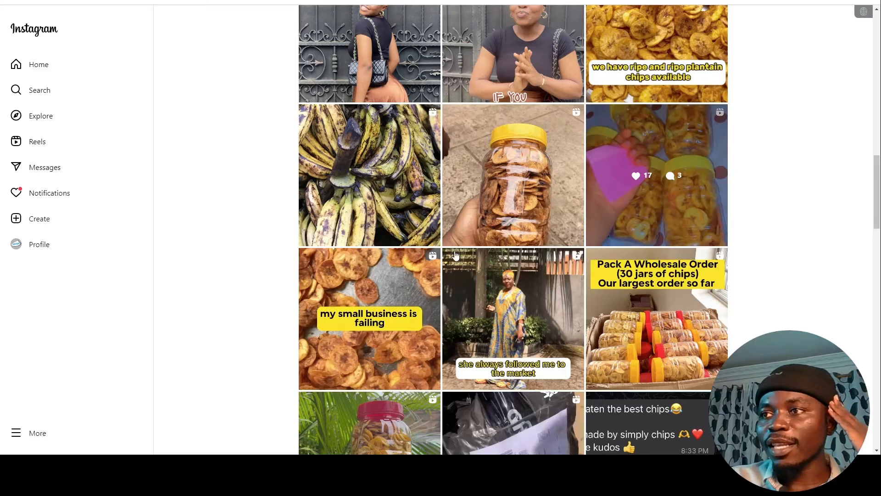
pyautogui.scroll(-2, 416, 239)
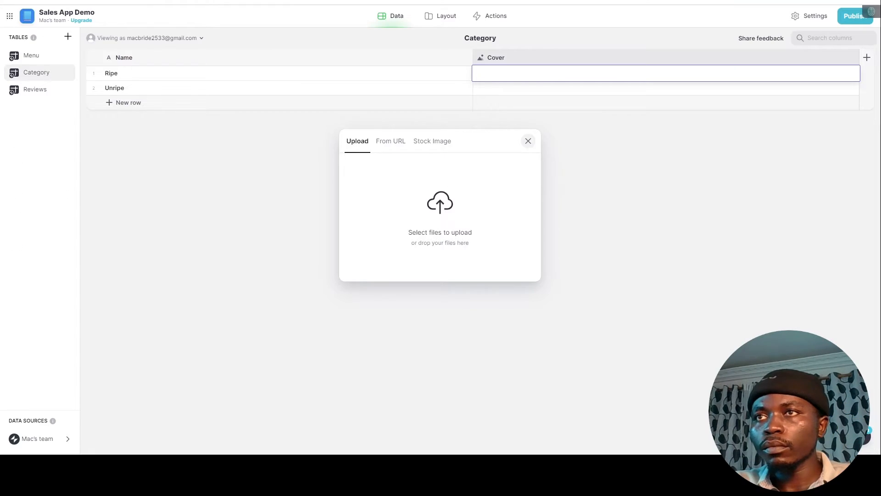
pyautogui.click(505, 88)
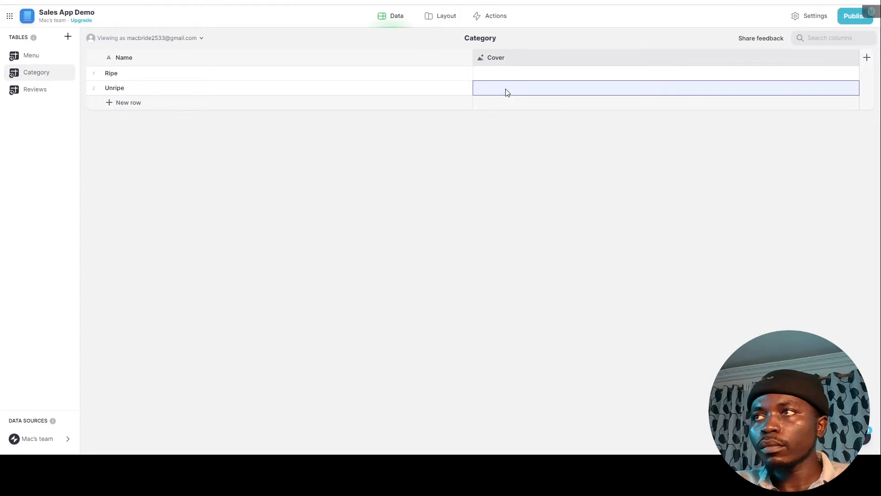
# Upload the chosen cover image for the Unripe category.
pyautogui.click(506, 88)
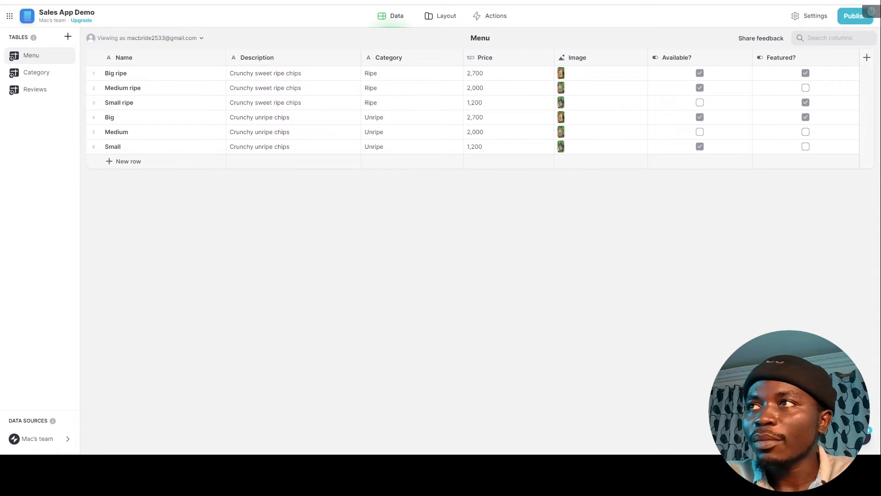
pyautogui.click(440, 23)
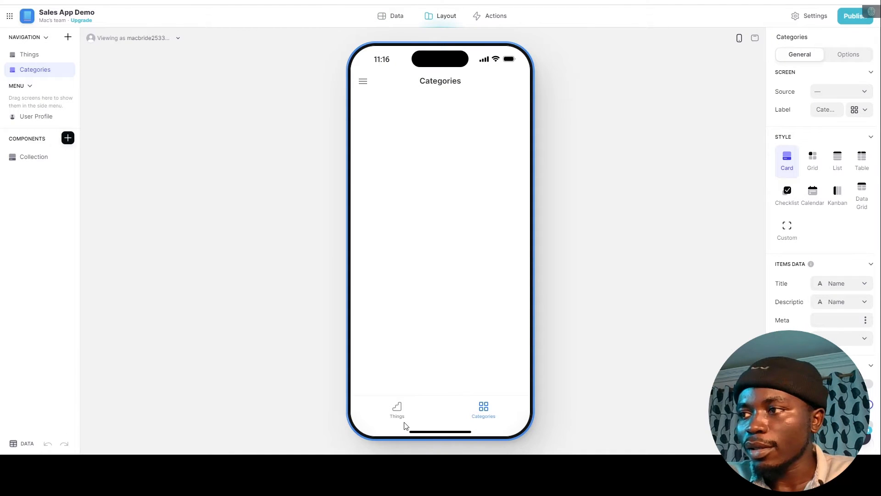
# Delete the default Categories and Things screens.
pyautogui.rightClick(47, 72)
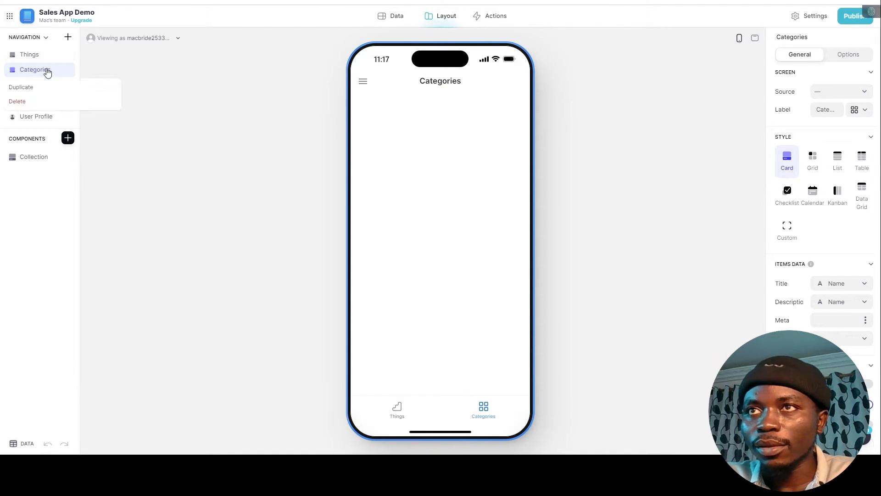
pyautogui.click(50, 101)
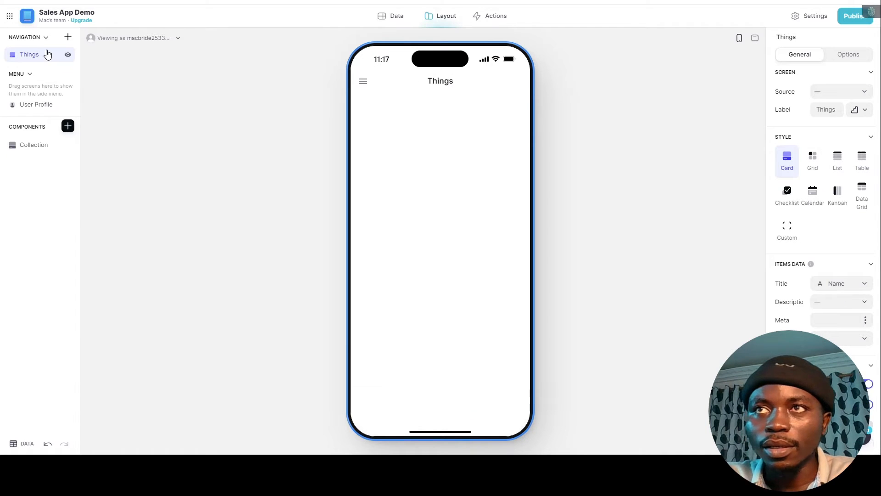
pyautogui.rightClick(47, 54)
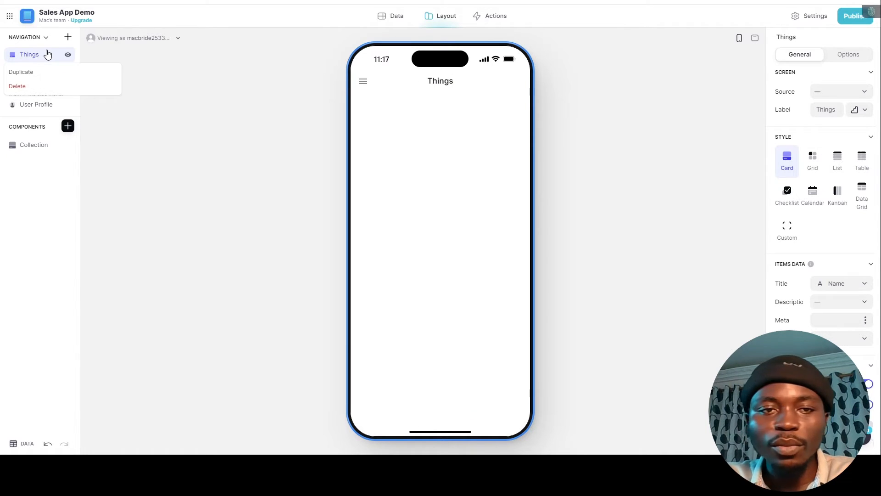
pyautogui.click(34, 89)
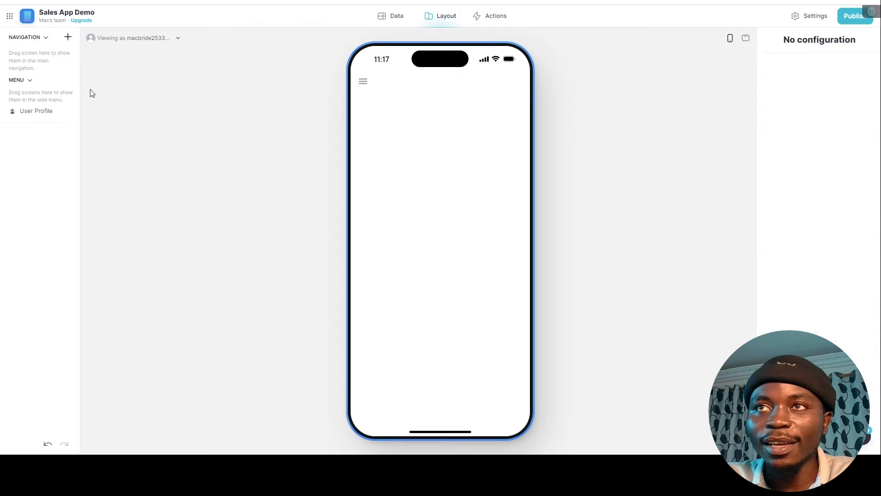
# Add a new screen built from the Menu table.
pyautogui.click(67, 37)
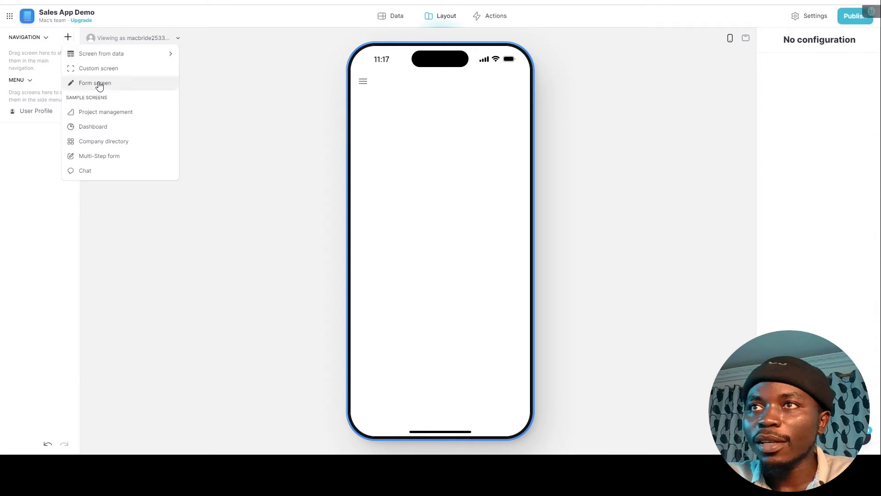
pyautogui.moveTo(154, 56)
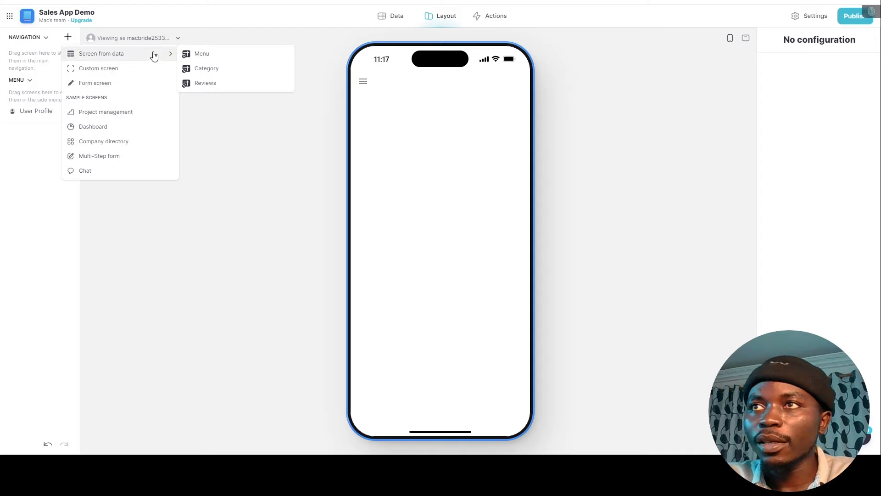
pyautogui.click(193, 54)
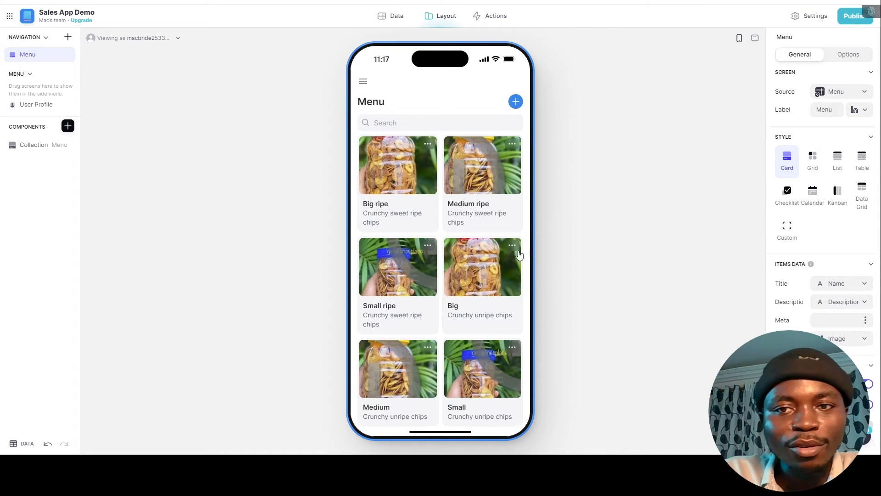
pyautogui.scroll(-2, 398, 282)
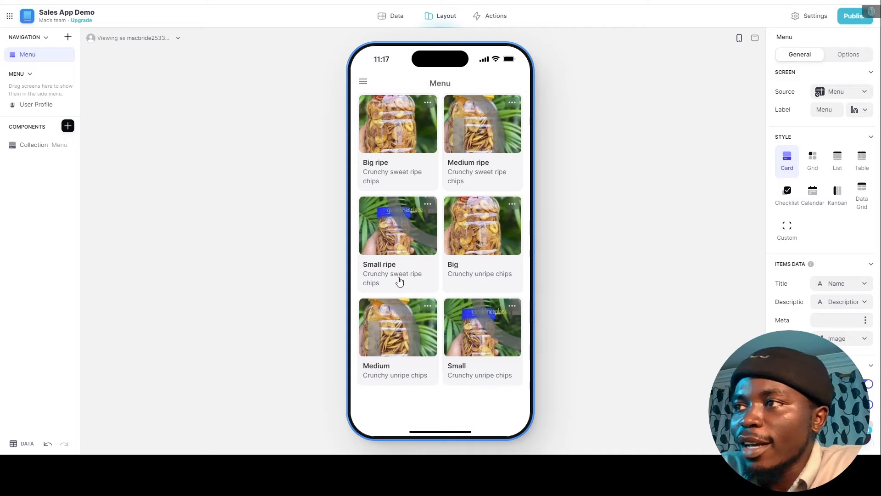
pyautogui.scroll(2, 404, 289)
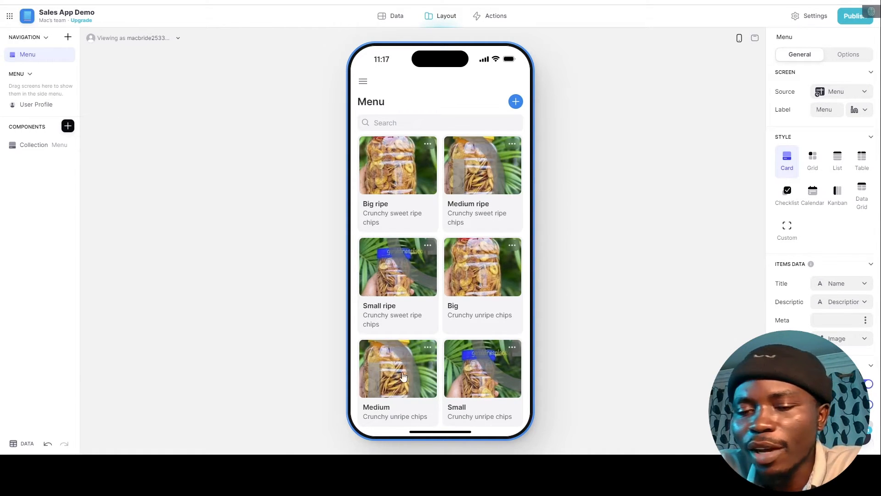
pyautogui.click(396, 18)
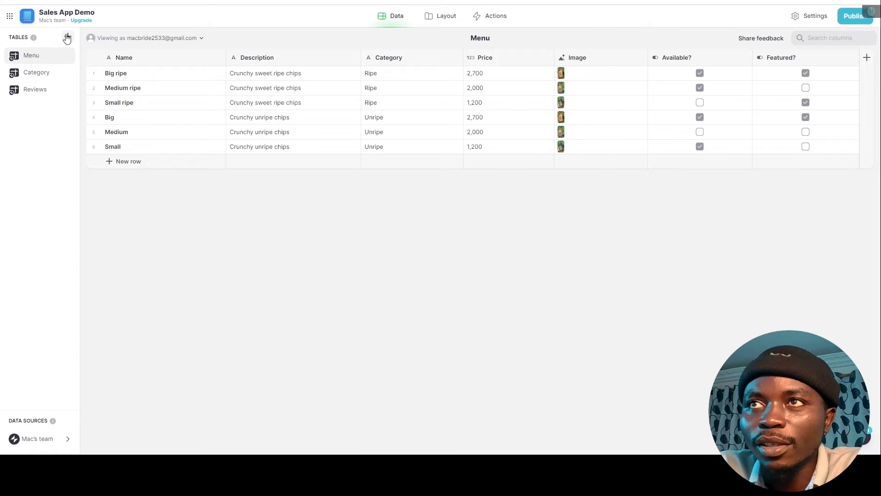
# Create a new blank table named Information.
pyautogui.click(67, 37)
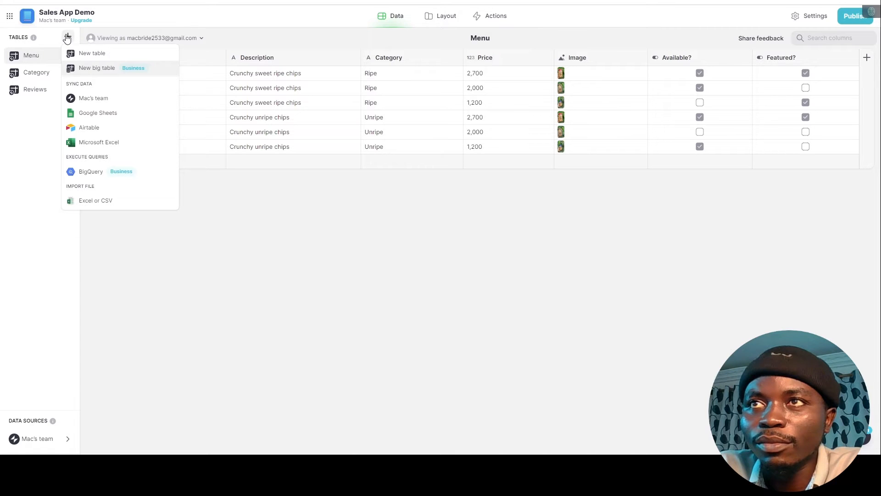
pyautogui.click(87, 54)
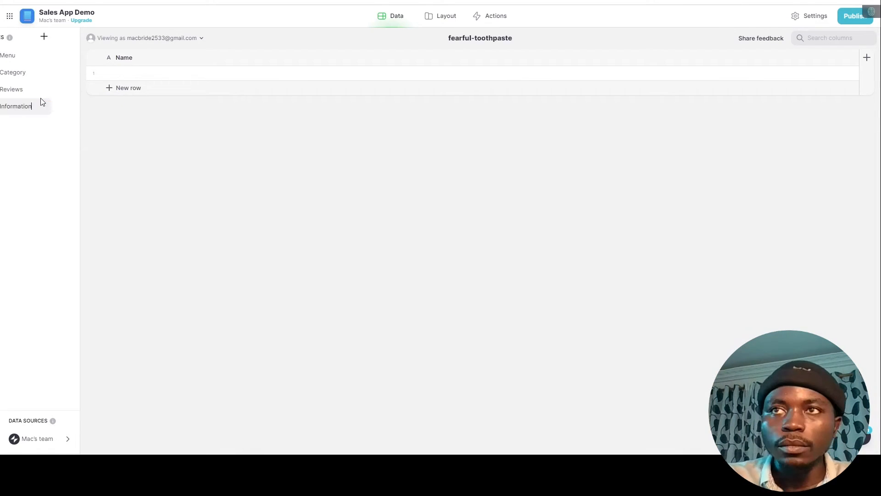
pyautogui.write('Information')
pyautogui.press('Return')
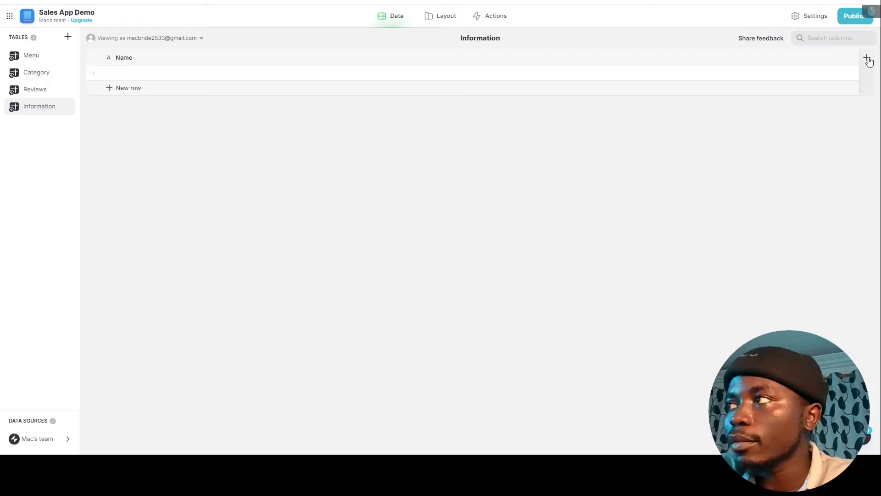
# Add Phone, Address, Email, Logo and Header columns to the Information table.
pyautogui.click(867, 58)
pyautogui.write('Phone')
pyautogui.click(463, 158)
pyautogui.write('Address')
pyautogui.click(866, 59)
pyautogui.write('Email')
pyautogui.click(698, 157)
pyautogui.click(166, 72)
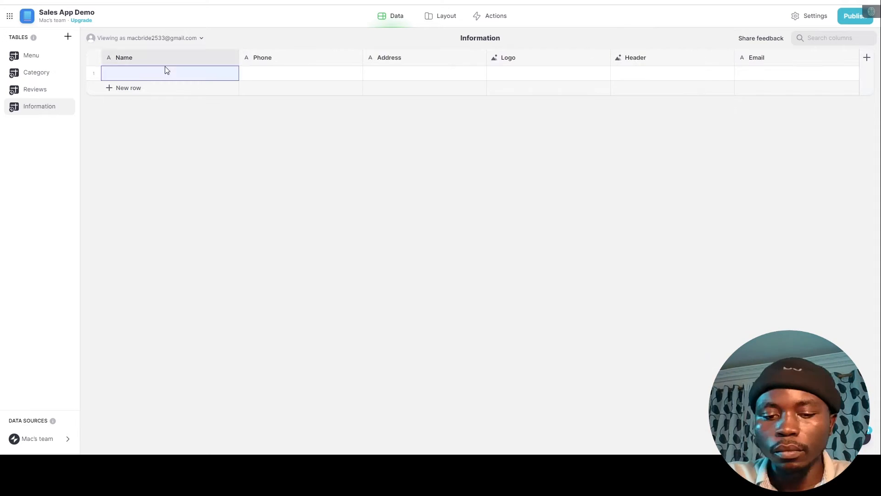
# Fill row 1 with name Simplychipss, address 'Somewhere in Nigeria', the shop's phone number and e-mail.
pyautogui.write('Simplychipss')
pyautogui.click(300, 73)
pyautogui.write('Somewhere in Nigeria')
pyautogui.click(450, 71)
pyautogui.doubleClick(528, 73)
pyautogui.write('email@mail.com')
pyautogui.doubleClick(650, 77)
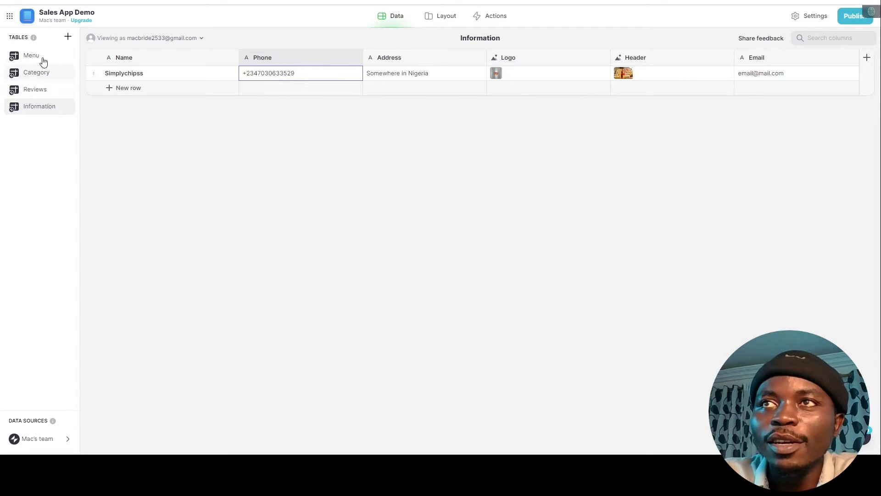
pyautogui.click(439, 18)
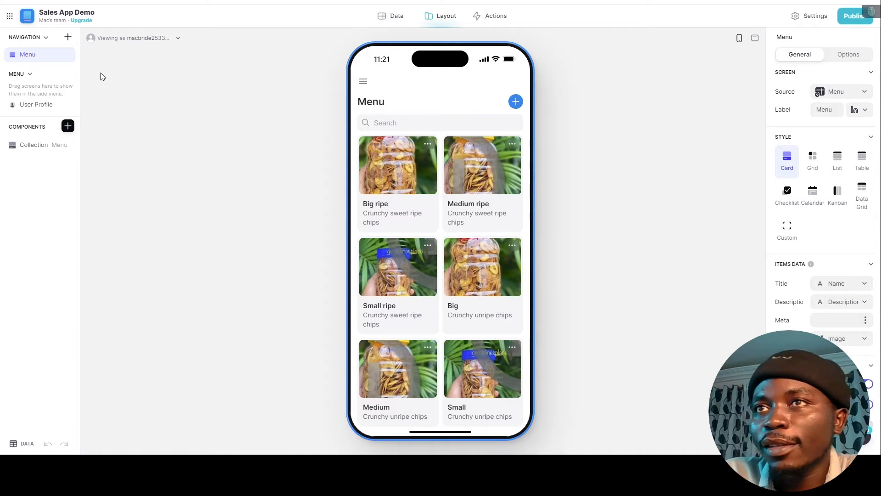
# Add a screen built from the Information table to the app's navigation.
pyautogui.click(68, 37)
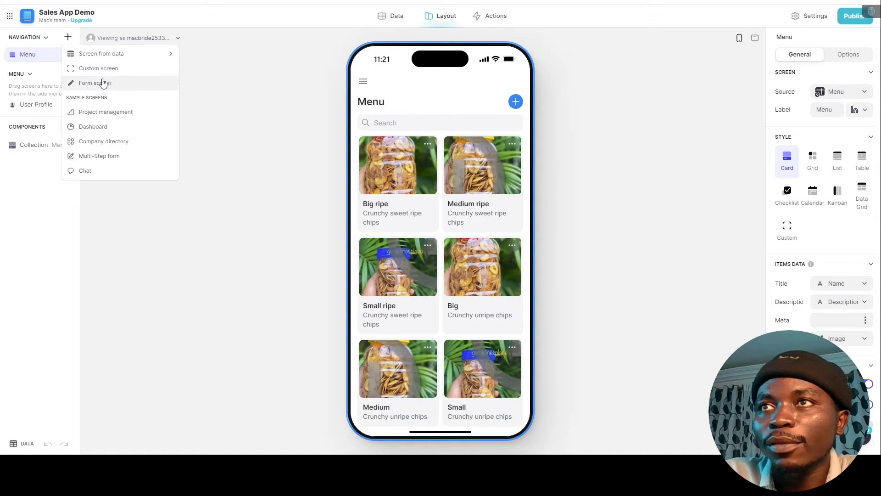
pyautogui.moveTo(156, 56)
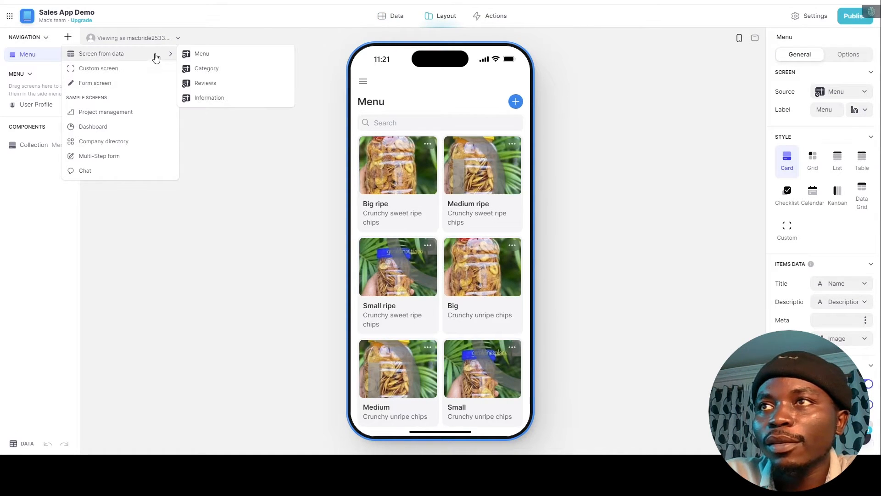
pyautogui.click(210, 98)
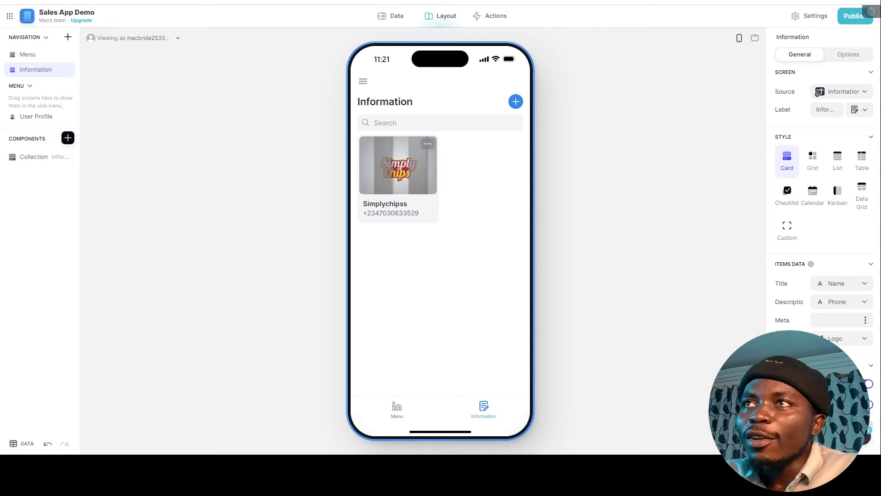
pyautogui.click(288, 1)
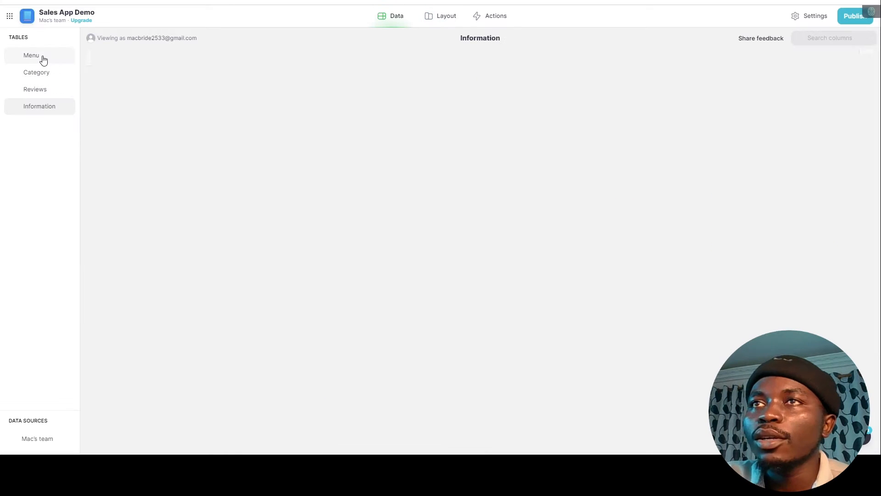
# Show the Menu table's rows in Glide's Data editor.
pyautogui.click(41, 56)
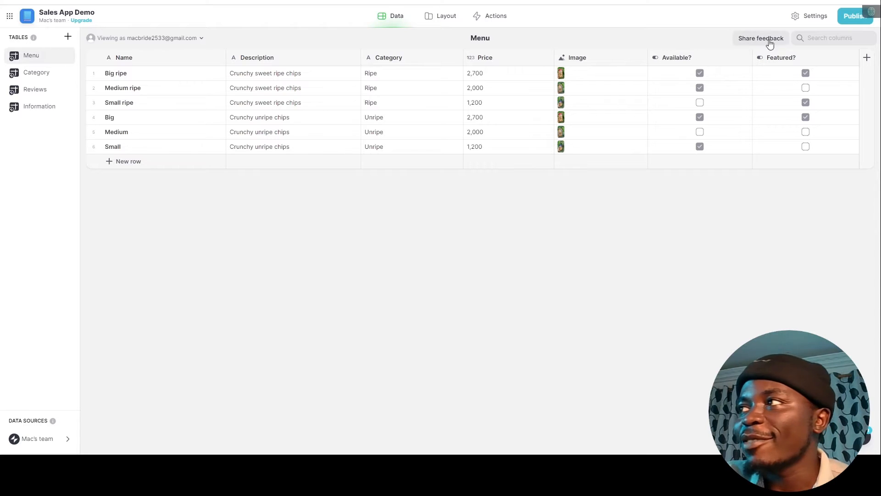
# Add a _CategoryRelation relation column to Menu, relating Name to the Category table's Name.
pyautogui.click(866, 60)
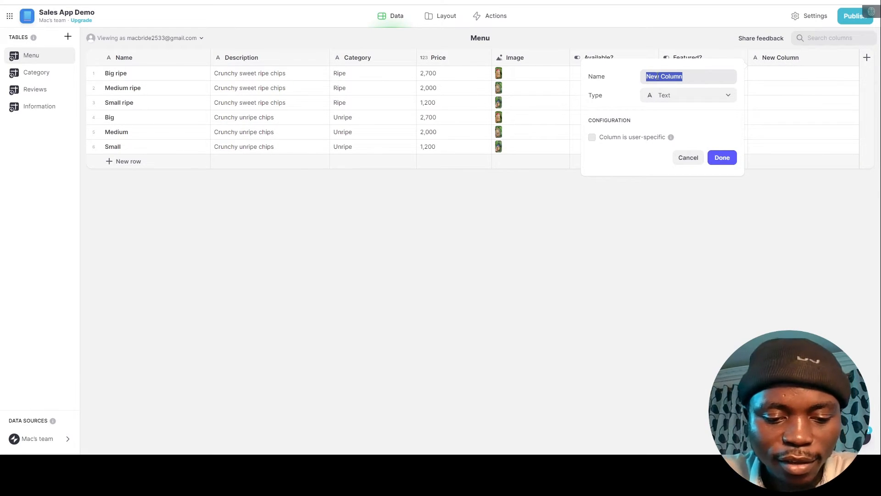
pyautogui.press('BackSpace')
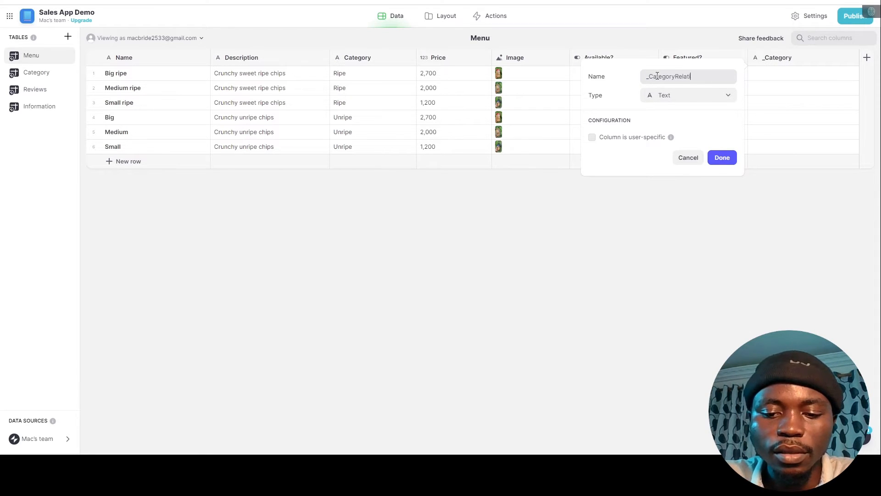
pyautogui.click(678, 95)
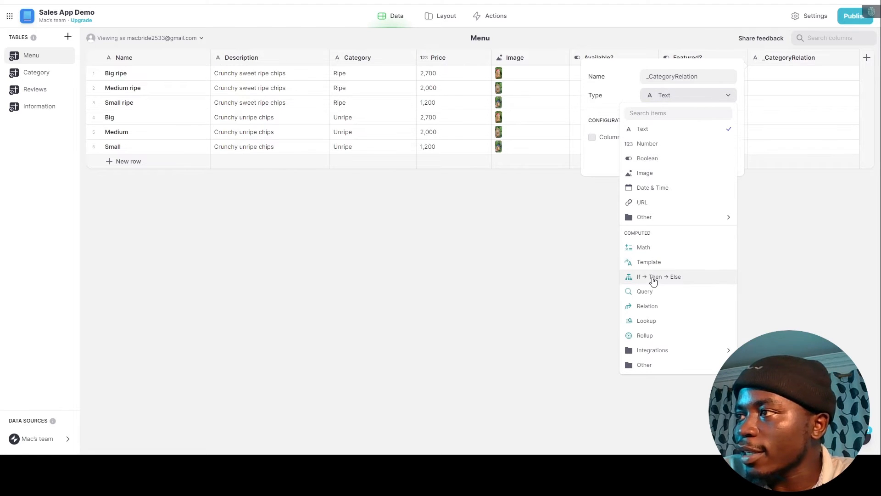
pyautogui.click(649, 307)
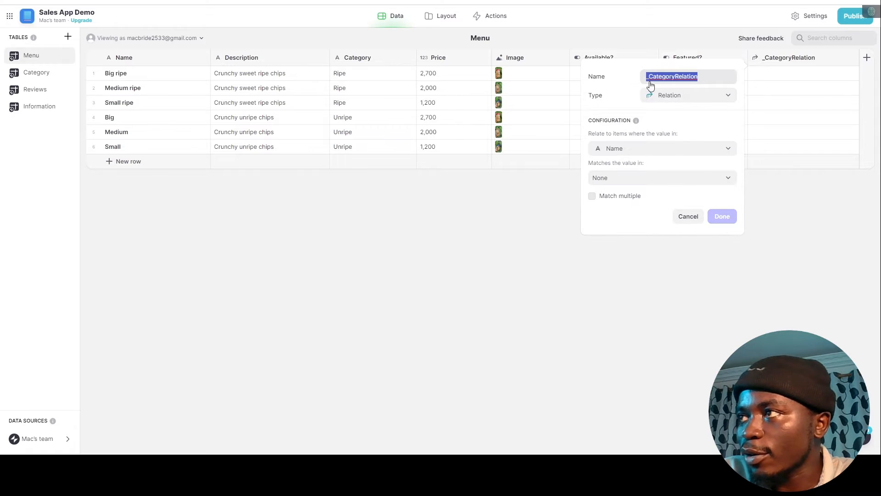
pyautogui.click(658, 147)
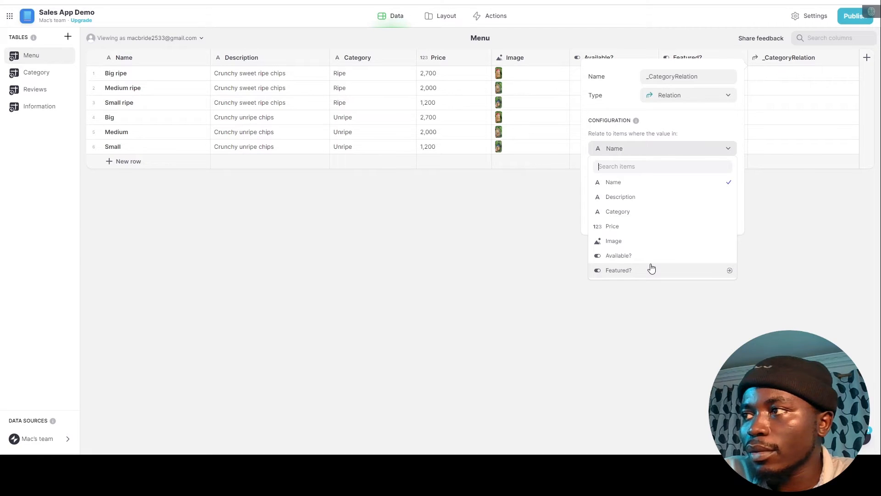
pyautogui.click(641, 181)
pyautogui.click(653, 183)
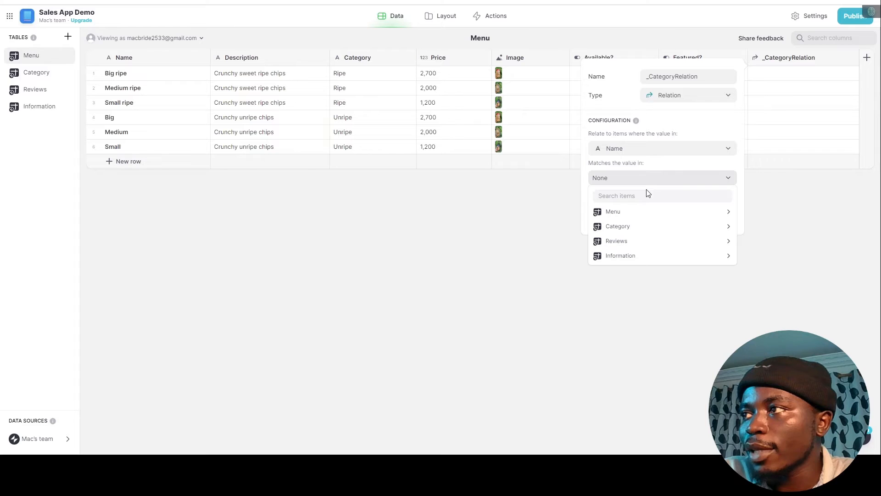
pyautogui.moveTo(630, 233)
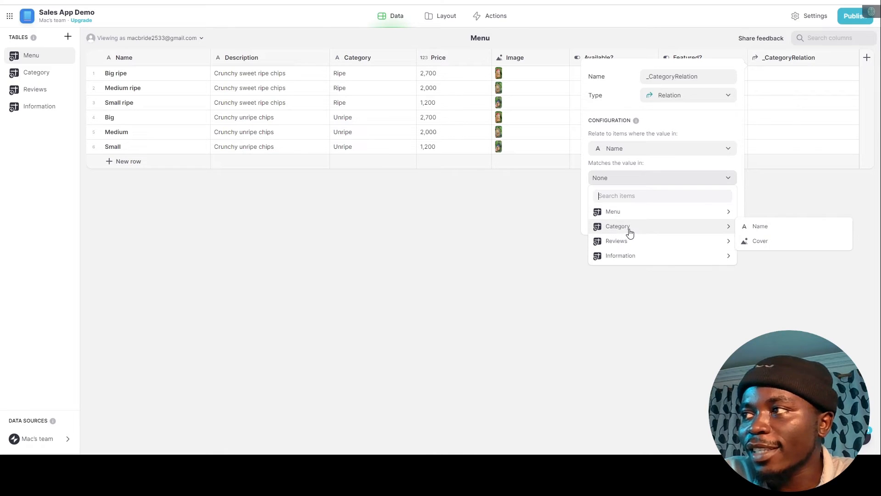
pyautogui.click(745, 227)
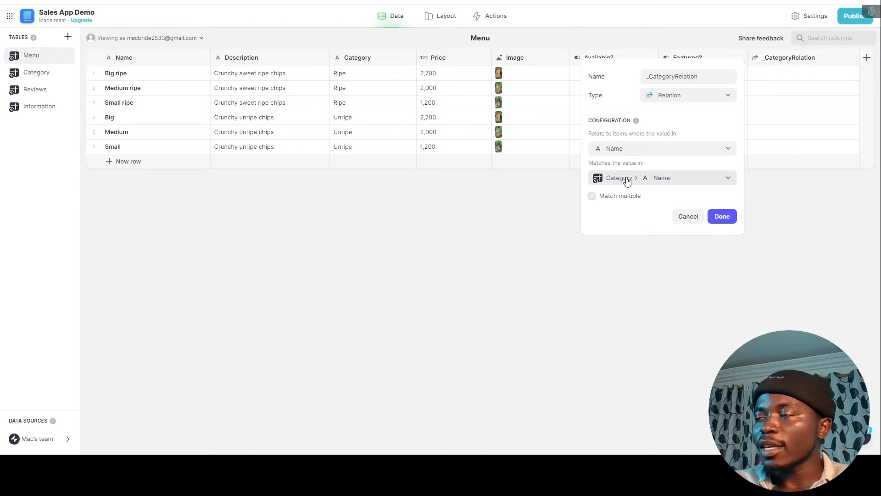
pyautogui.click(724, 215)
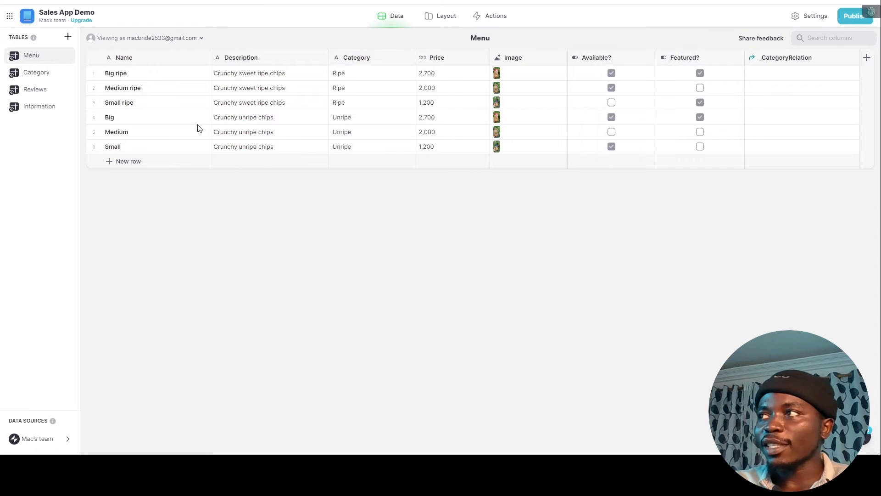
# Edit _CategoryRelation so it matches each item's Category value against the Category table's Name.
pyautogui.click(37, 74)
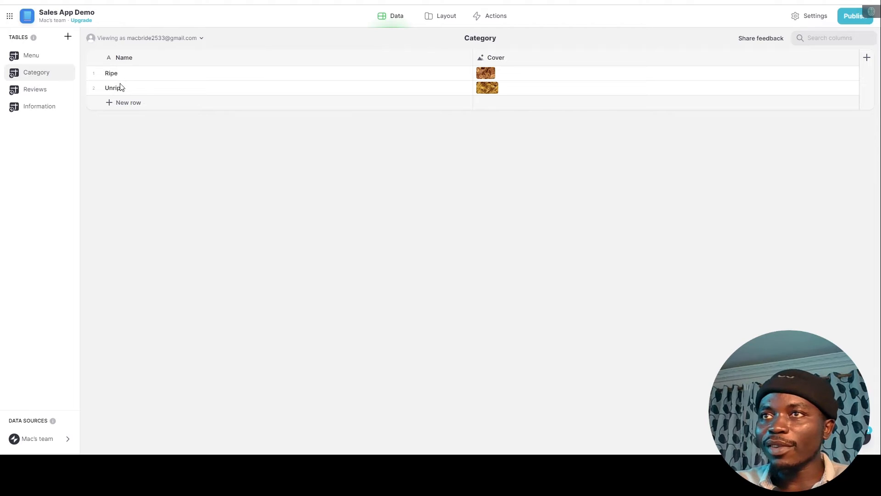
pyautogui.click(41, 58)
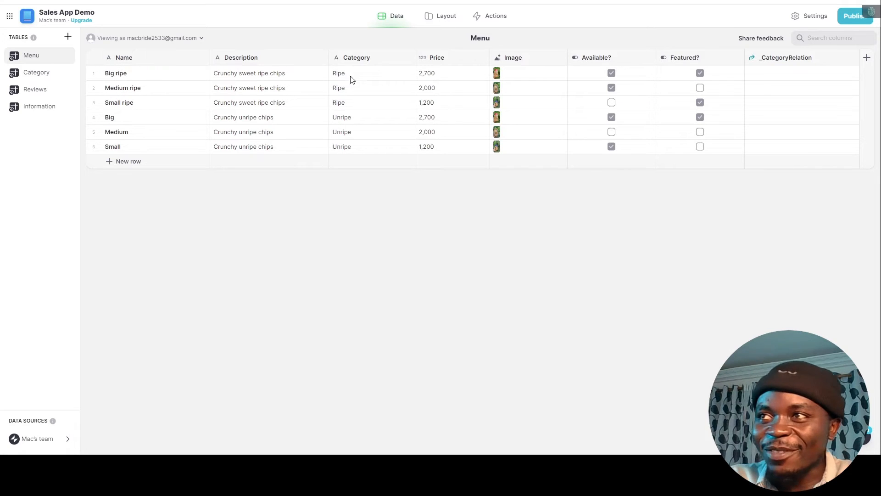
pyautogui.click(791, 60)
pyautogui.click(852, 59)
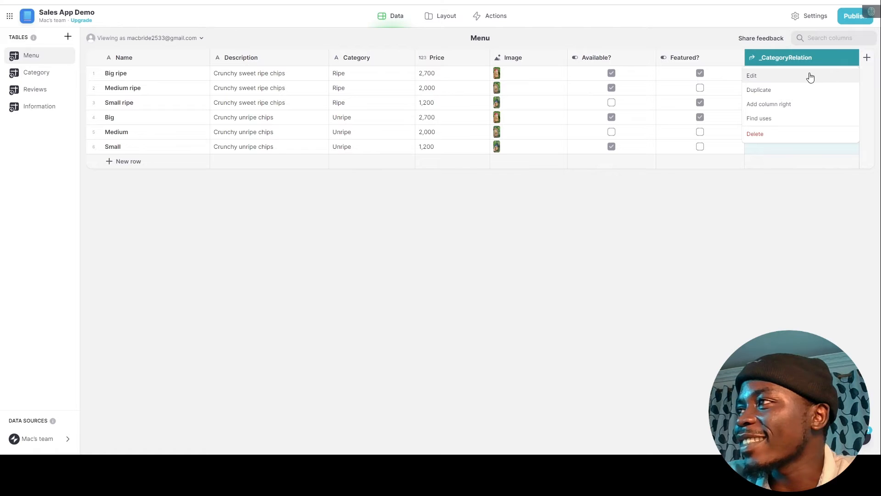
pyautogui.click(808, 76)
pyautogui.click(668, 146)
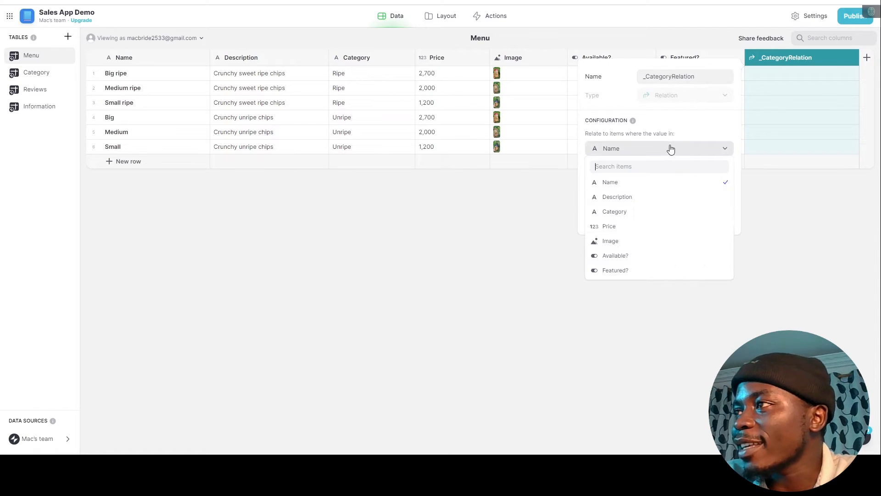
pyautogui.click(625, 214)
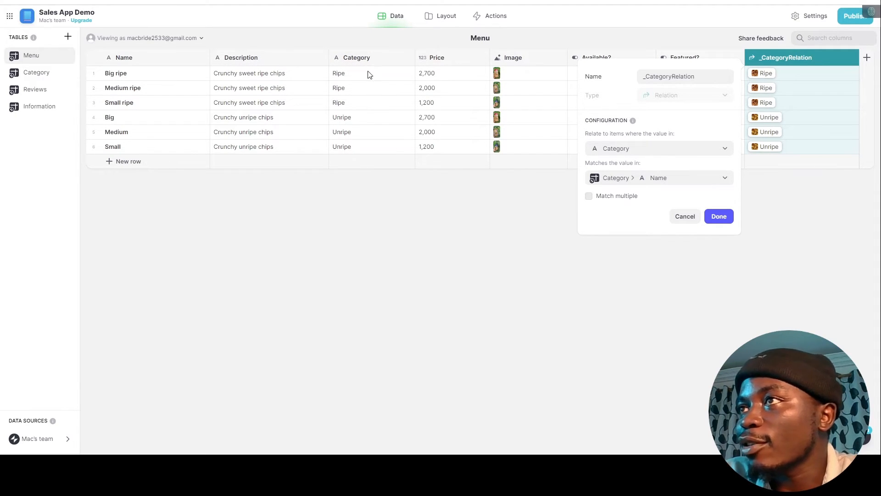
pyautogui.click(724, 223)
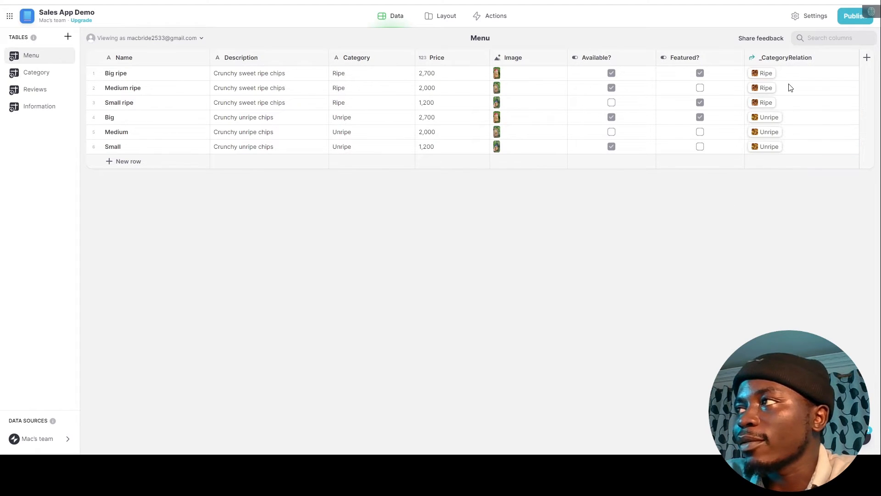
# Compare Menu's Category column with the Category table's Name column, then return to Layout.
pyautogui.click(39, 91)
pyautogui.click(38, 75)
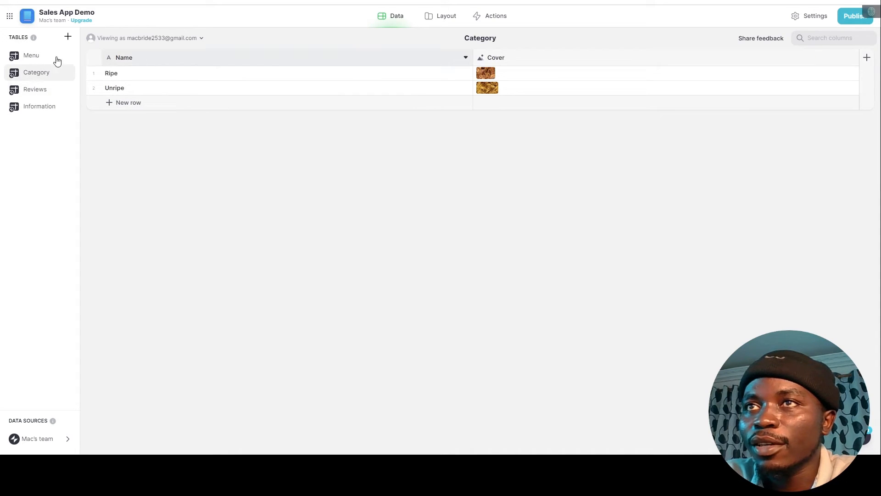
pyautogui.click(49, 57)
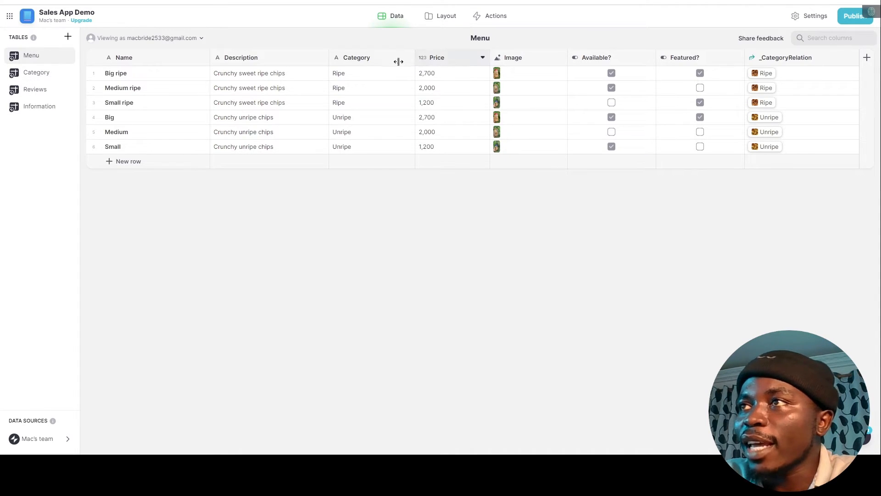
pyautogui.click(365, 62)
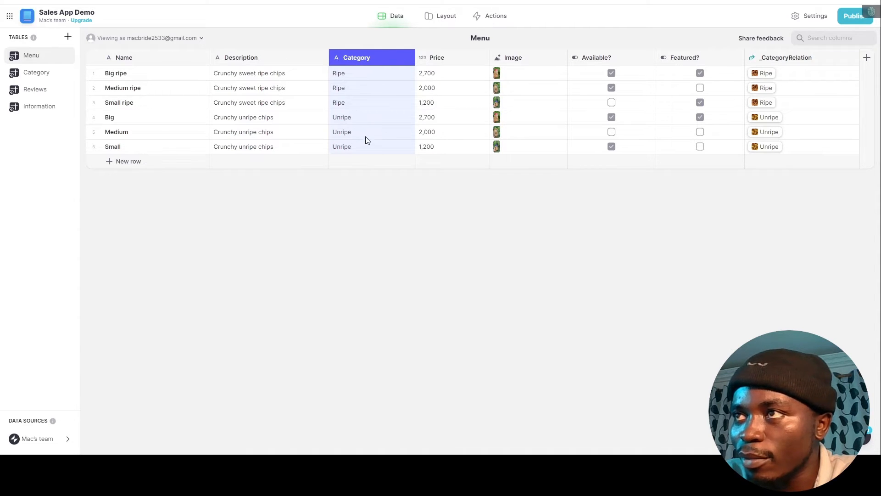
pyautogui.click(33, 73)
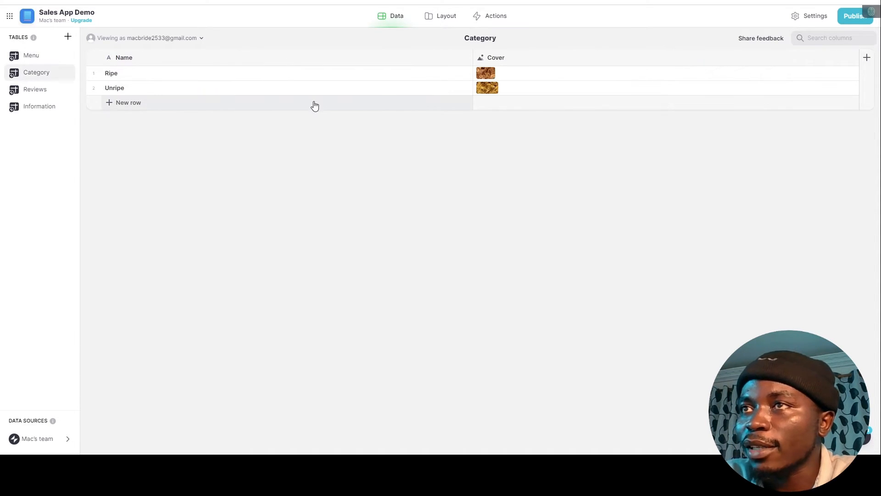
pyautogui.click(143, 63)
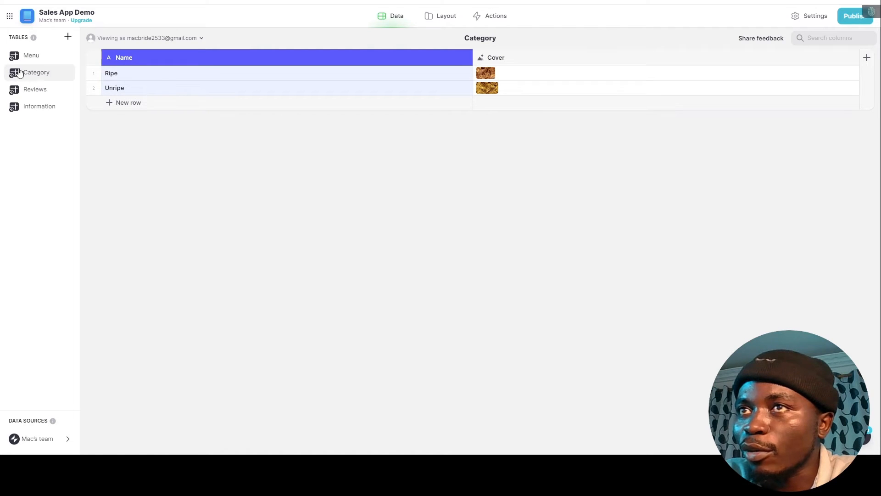
pyautogui.click(48, 58)
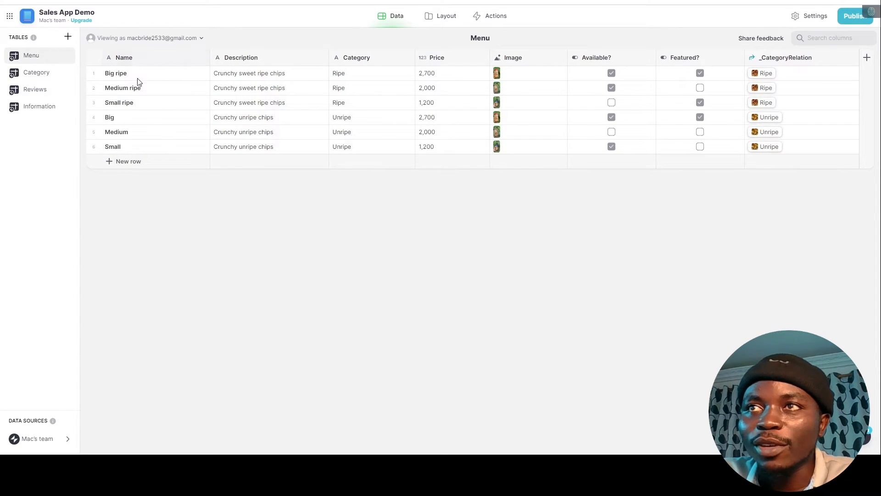
pyautogui.click(441, 18)
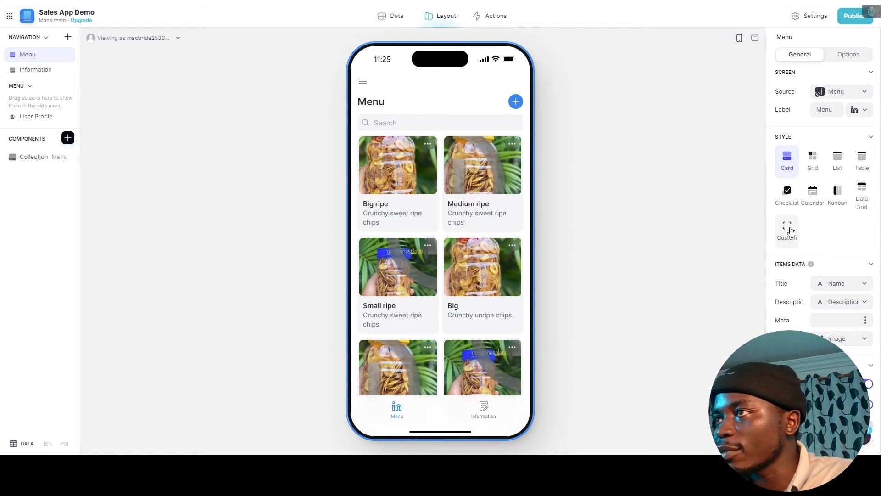
# Switch the Menu screen to a custom style and insert a Container component.
pyautogui.click(787, 229)
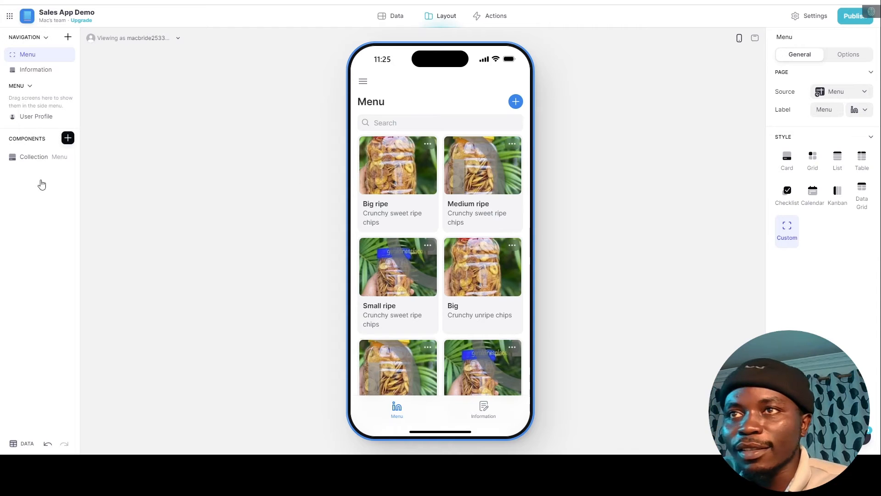
pyautogui.click(30, 159)
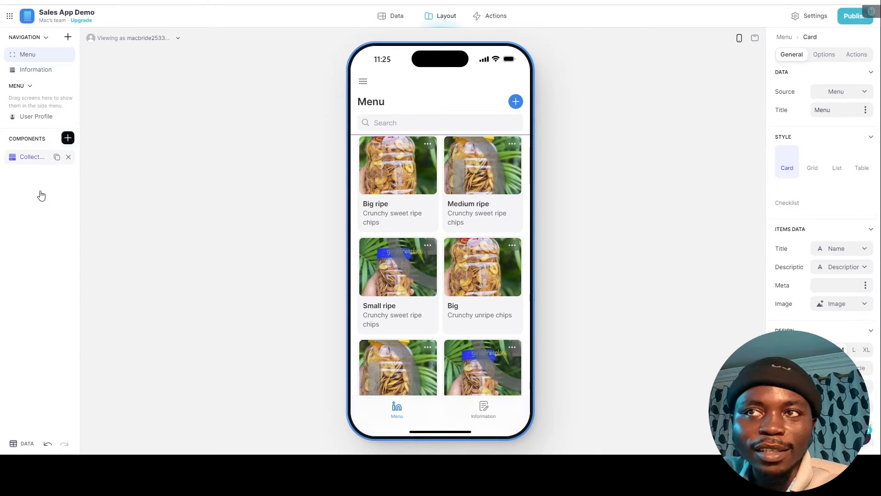
pyautogui.click(68, 137)
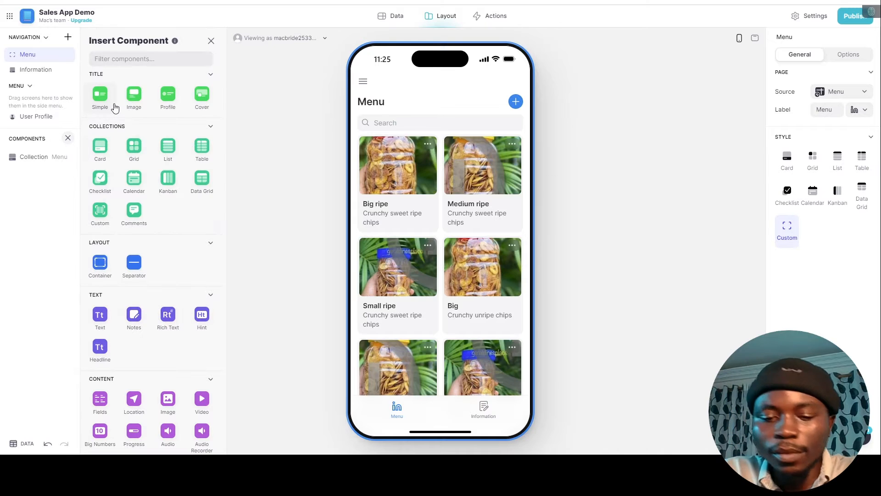
pyautogui.write('cont')
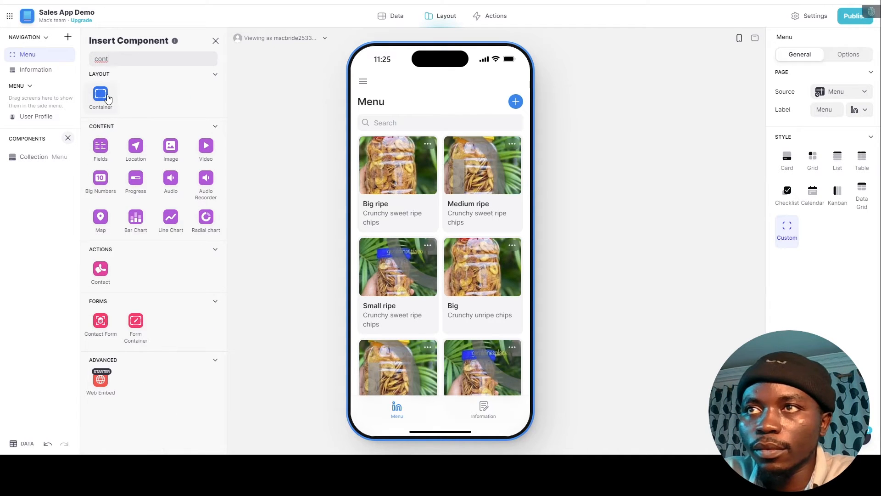
pyautogui.click(107, 99)
# Move the Container above the Collection and nest the product Collection inside it.
pyautogui.click(35, 157)
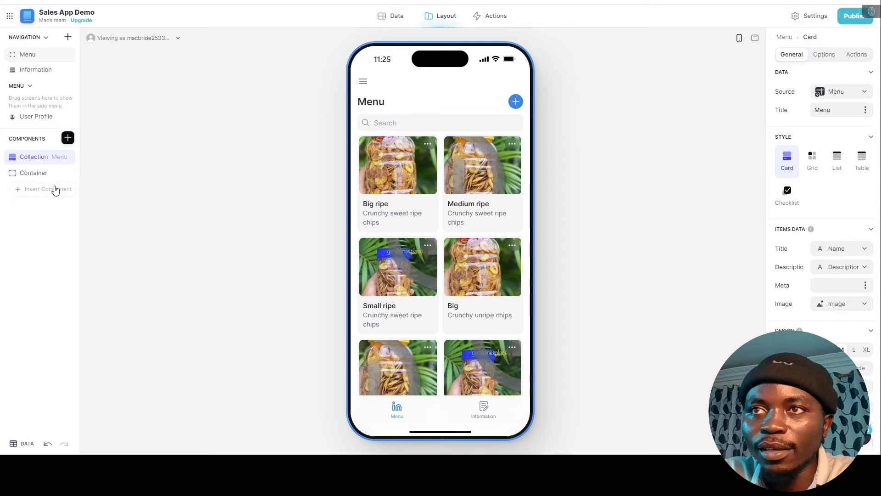
pyautogui.click(25, 173)
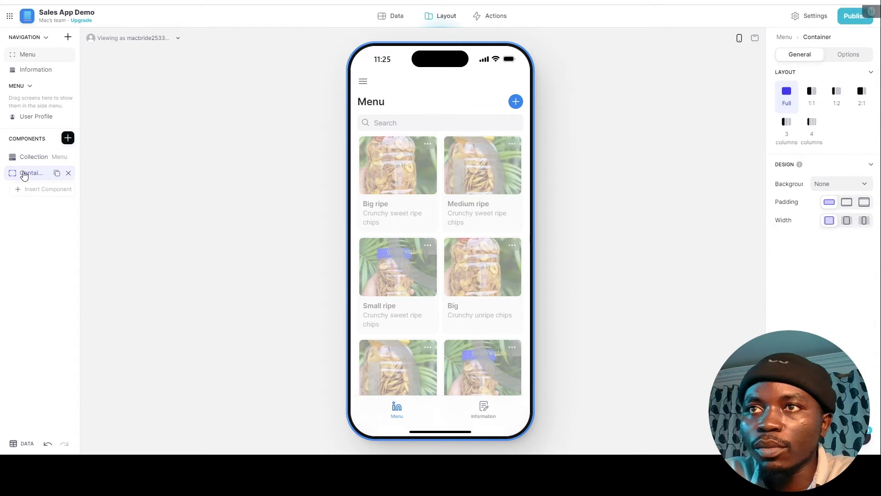
pyautogui.moveTo(24, 173); pyautogui.dragTo(39, 163)
pyautogui.click(30, 159)
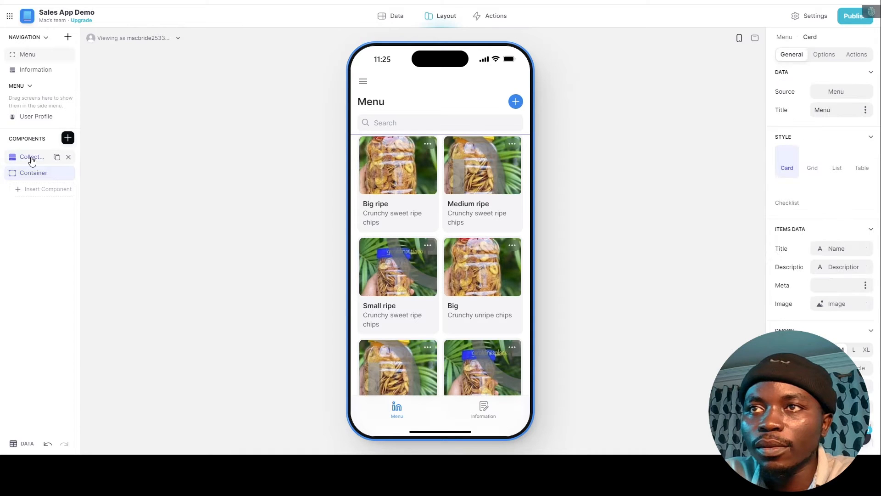
pyautogui.moveTo(28, 178); pyautogui.dragTo(10, 173)
pyautogui.click(82, 200)
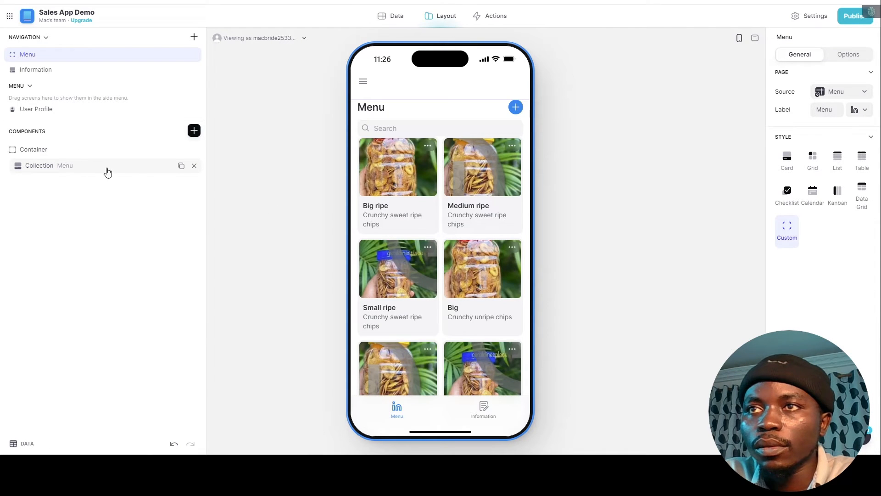
pyautogui.click(196, 170)
# Remove the Collection and add a Title block with custom text 'Chips Menu'.
pyautogui.click(194, 166)
pyautogui.click(719, 100)
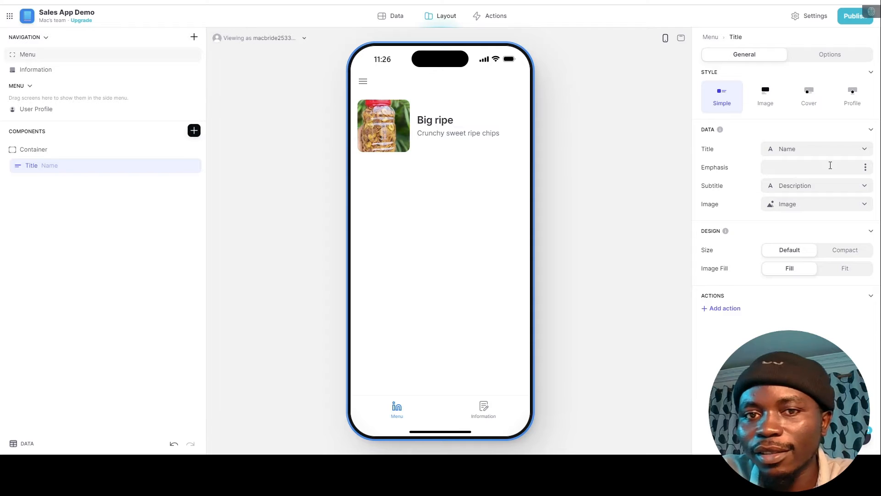
pyautogui.click(805, 153)
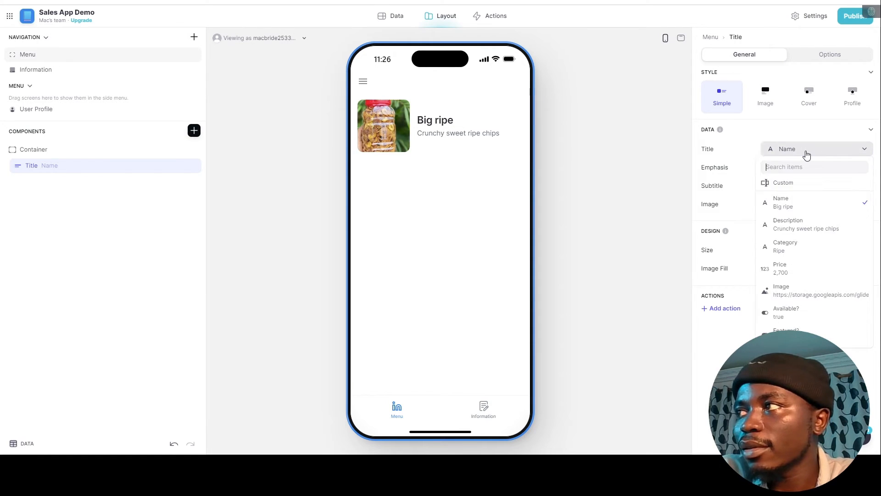
pyautogui.click(805, 154)
pyautogui.click(806, 155)
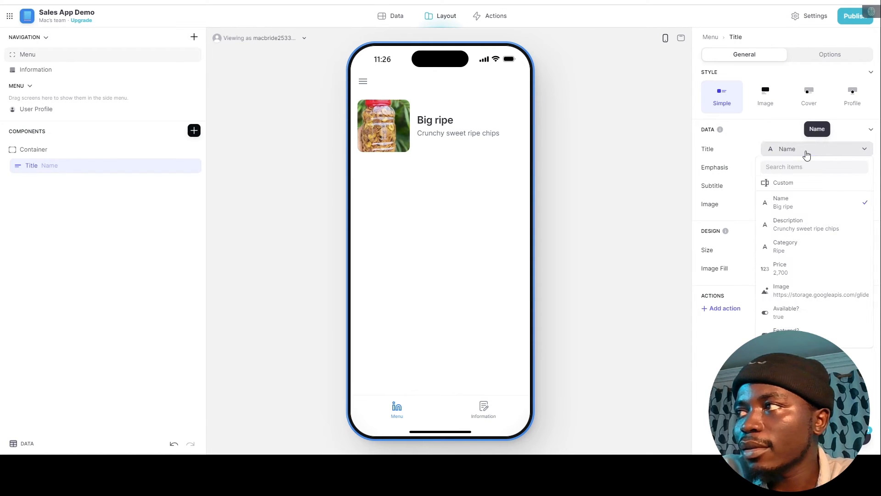
pyautogui.click(782, 182)
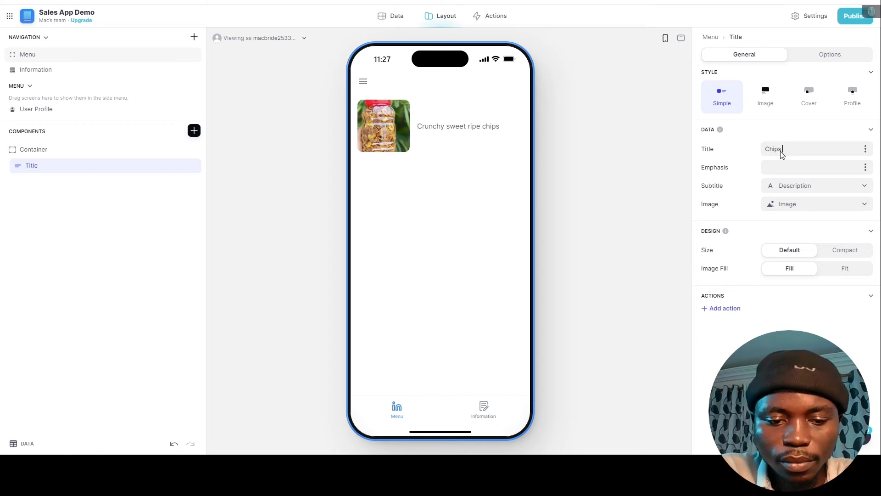
pyautogui.write('Chips Menu')
pyautogui.press('Return')
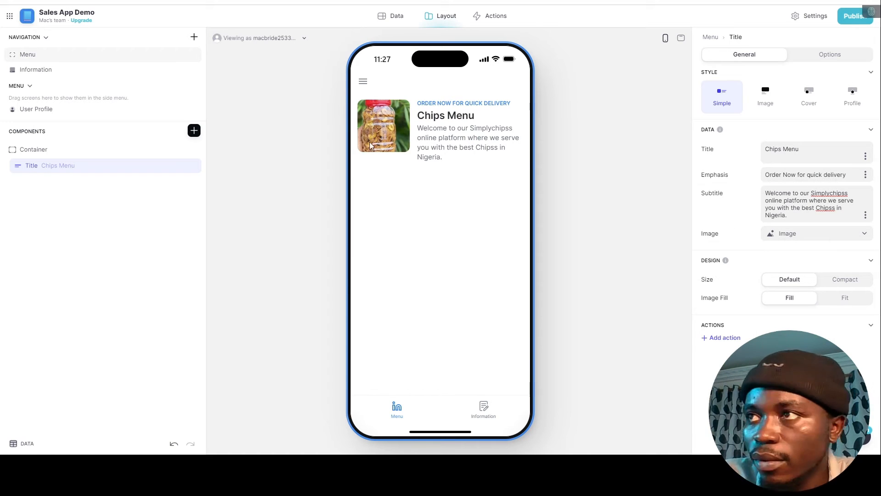
# Set the header container's background to an uploaded chips image.
pyautogui.click(90, 149)
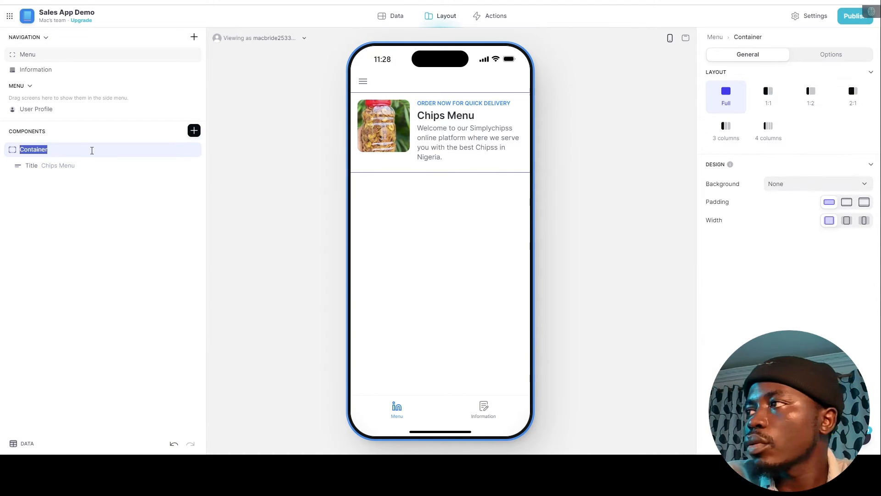
pyautogui.click(818, 184)
pyautogui.click(786, 257)
pyautogui.click(865, 239)
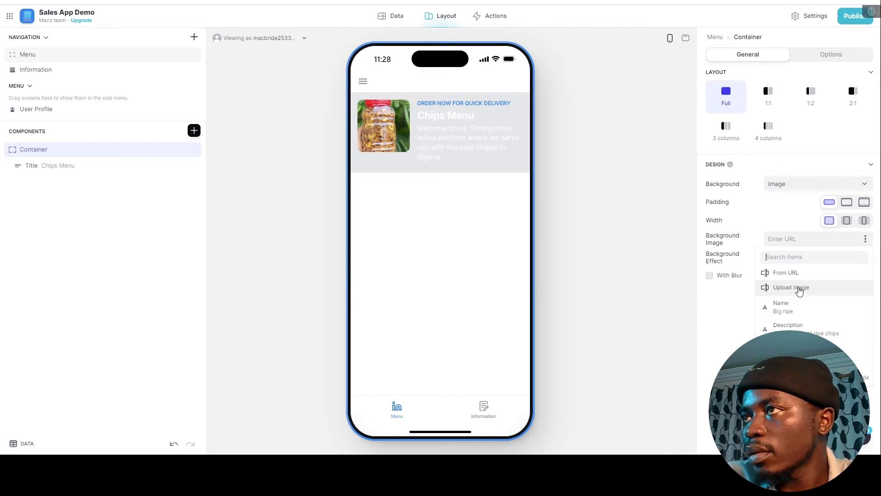
pyautogui.click(773, 289)
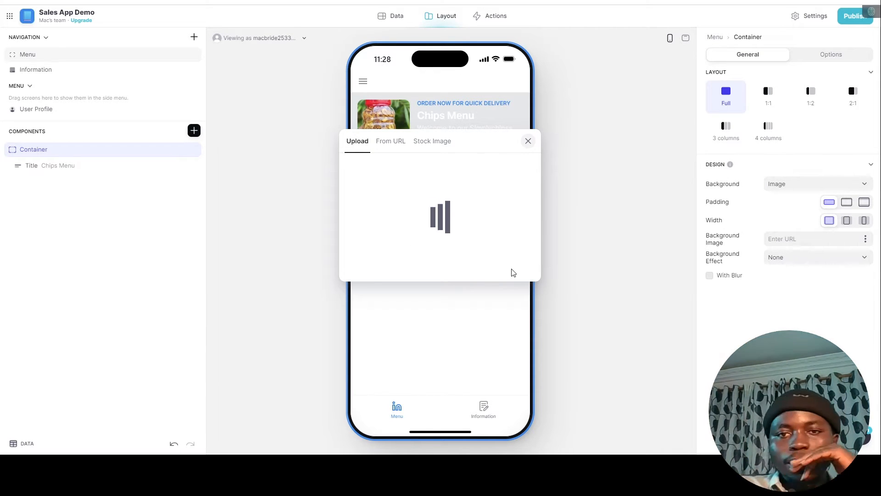
pyautogui.click(413, 133)
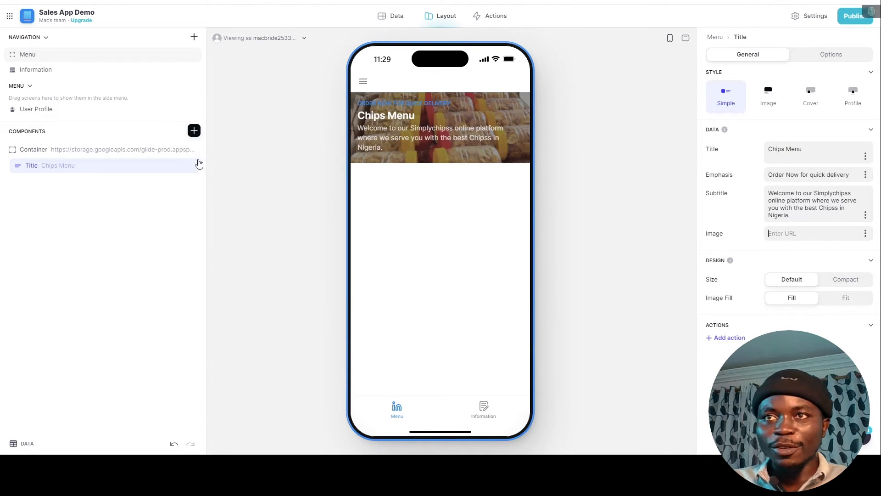
# Insert a Card collection of the Menu products below the Chips Menu header.
pyautogui.click(193, 132)
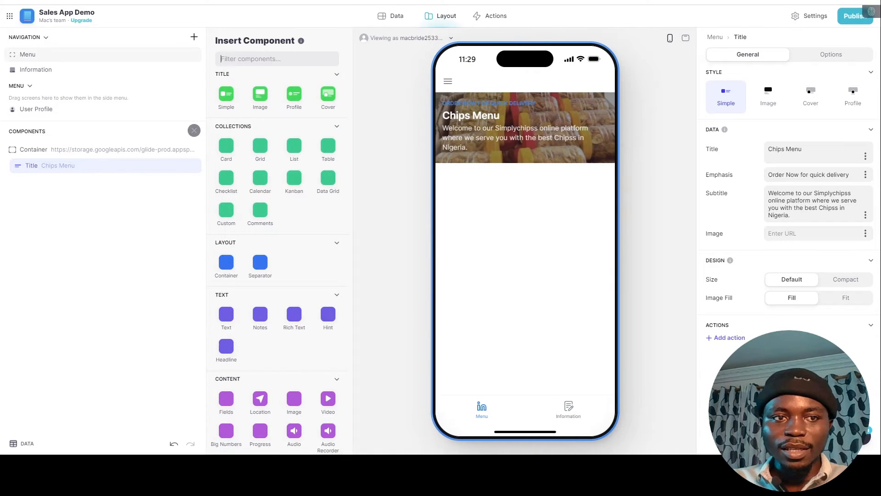
pyautogui.click(226, 148)
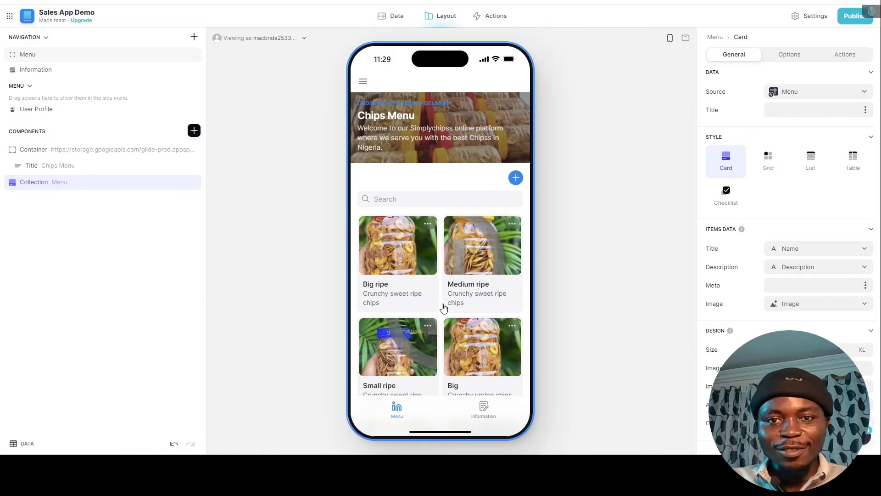
pyautogui.scroll(-5, 443, 308)
pyautogui.scroll(5, 443, 308)
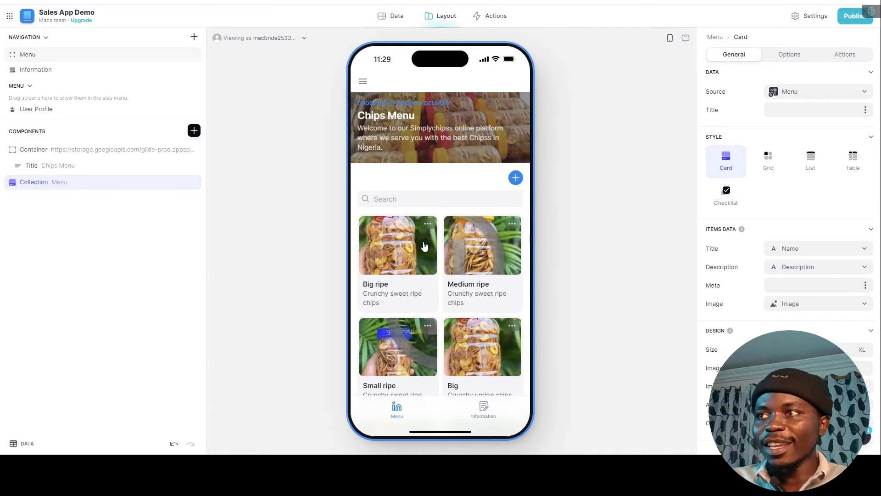
pyautogui.scroll(-3, 478, 285)
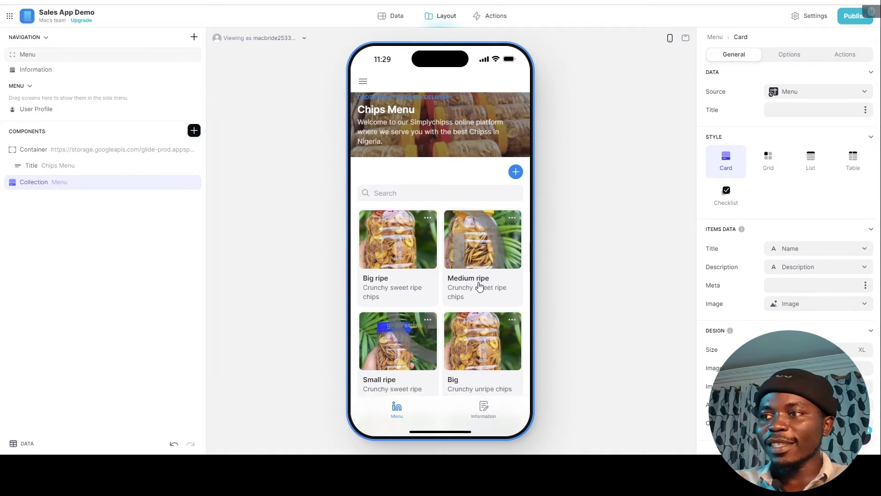
pyautogui.scroll(3, 475, 261)
pyautogui.scroll(1, 475, 257)
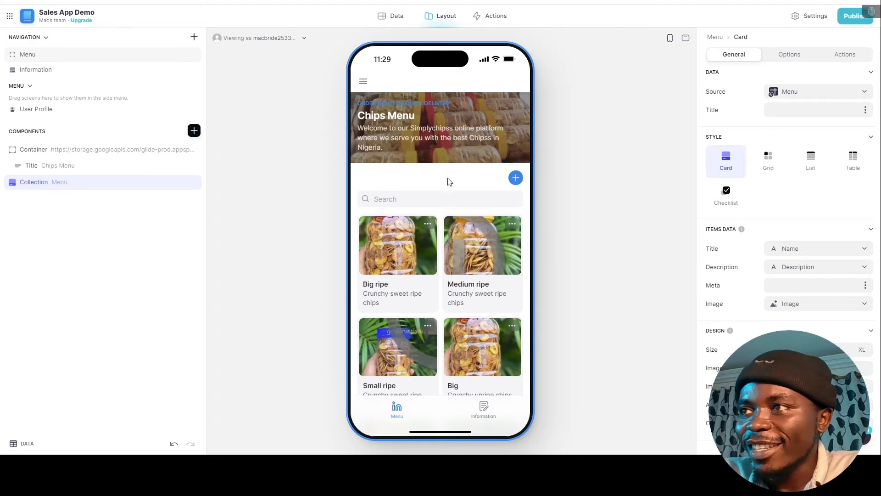
# Switch off 'Allow users to add items' and 'Allow users to edit items' for the card collection.
pyautogui.click(797, 58)
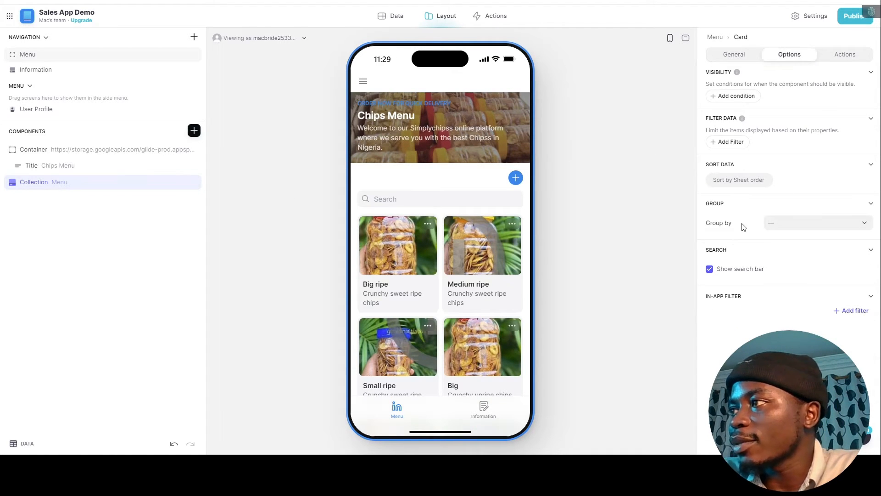
pyautogui.click(850, 58)
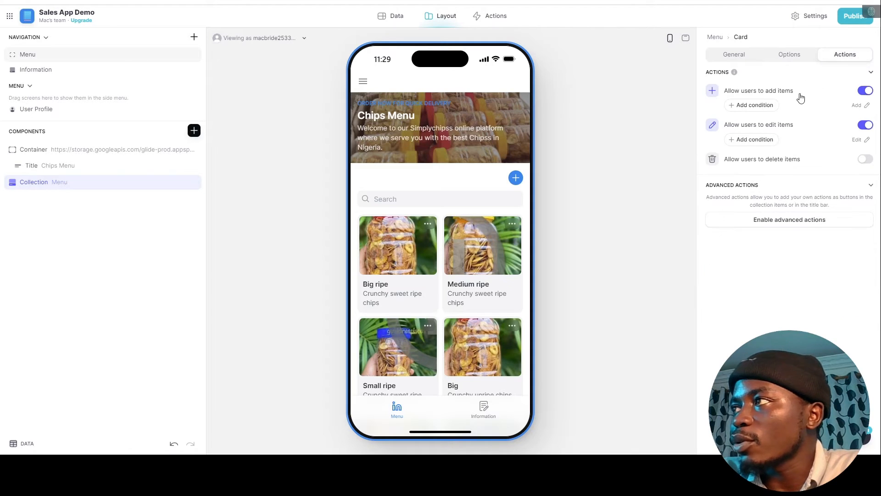
pyautogui.click(864, 91)
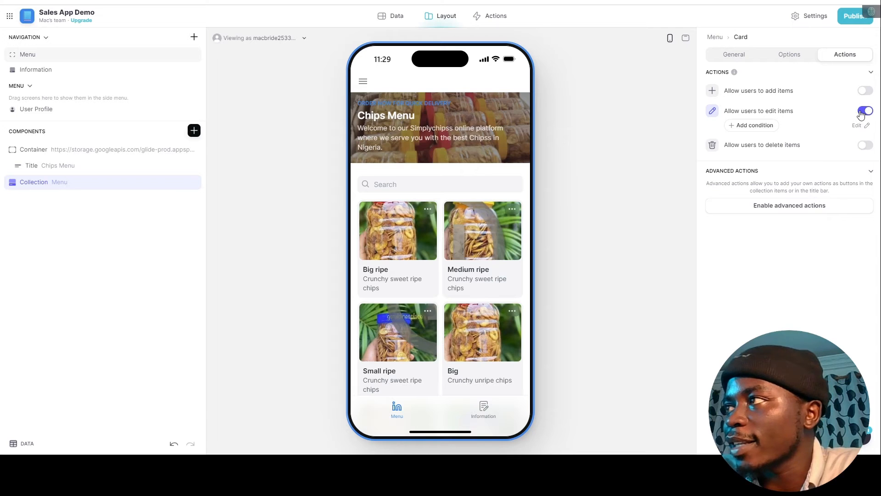
pyautogui.click(862, 111)
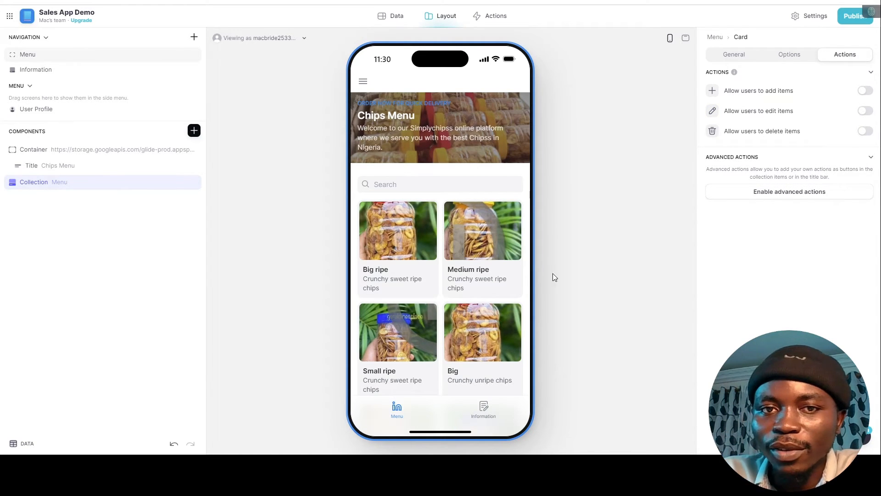
pyautogui.scroll(-3, 415, 242)
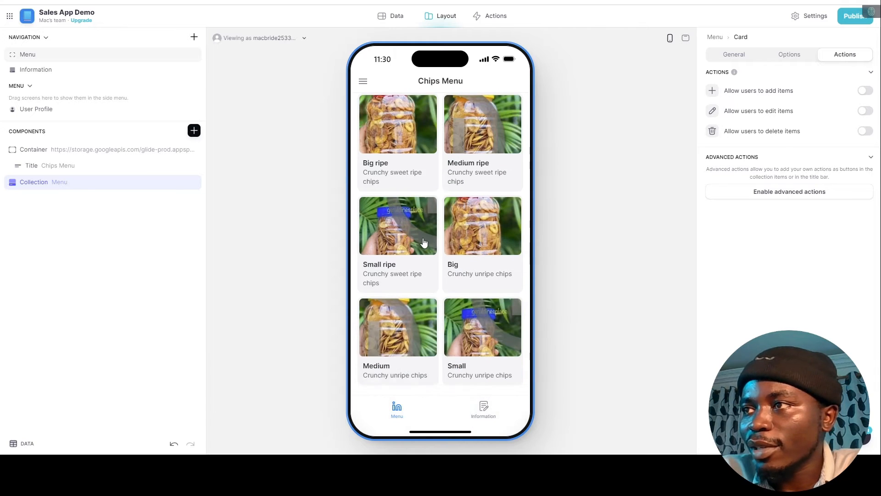
pyautogui.scroll(3, 447, 242)
pyautogui.doubleClick(86, 181)
pyautogui.scroll(-2, 412, 175)
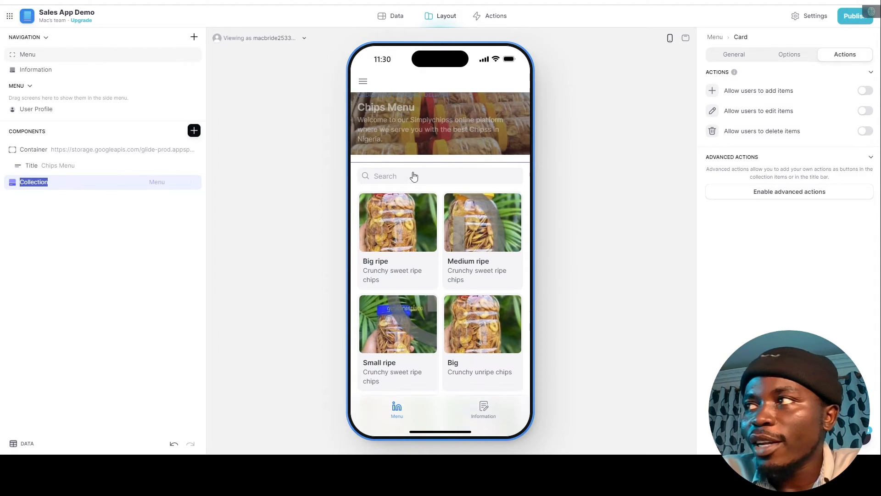
pyautogui.click(733, 55)
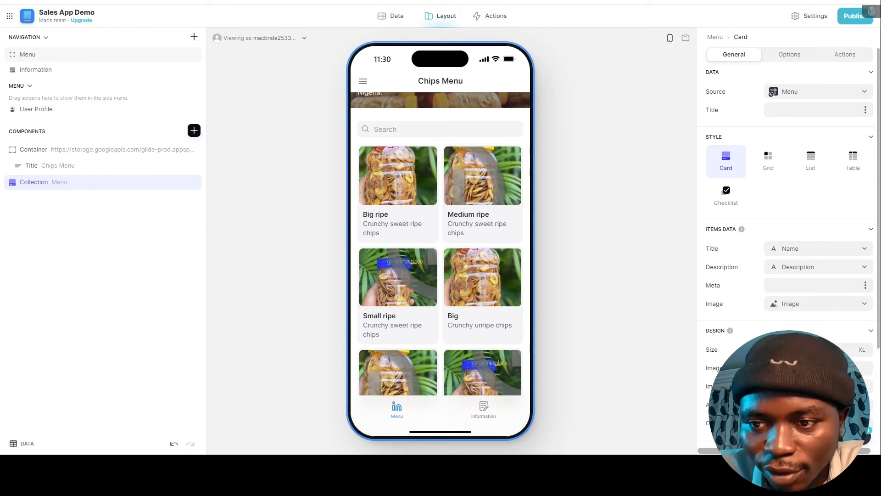
# Group the card collection's products by Category.
pyautogui.click(787, 55)
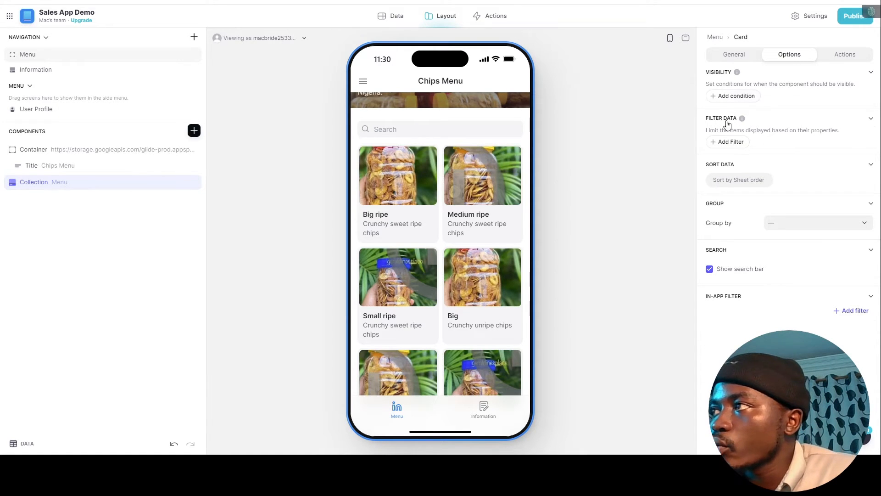
pyautogui.click(790, 228)
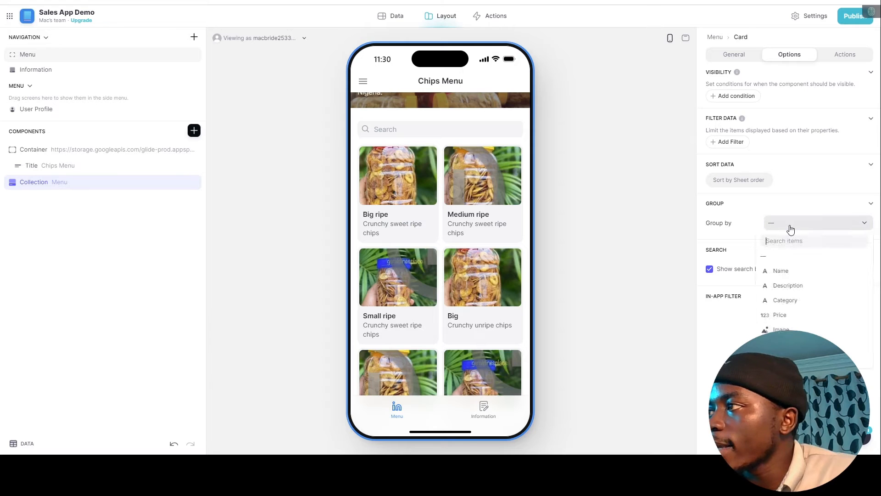
pyautogui.click(791, 303)
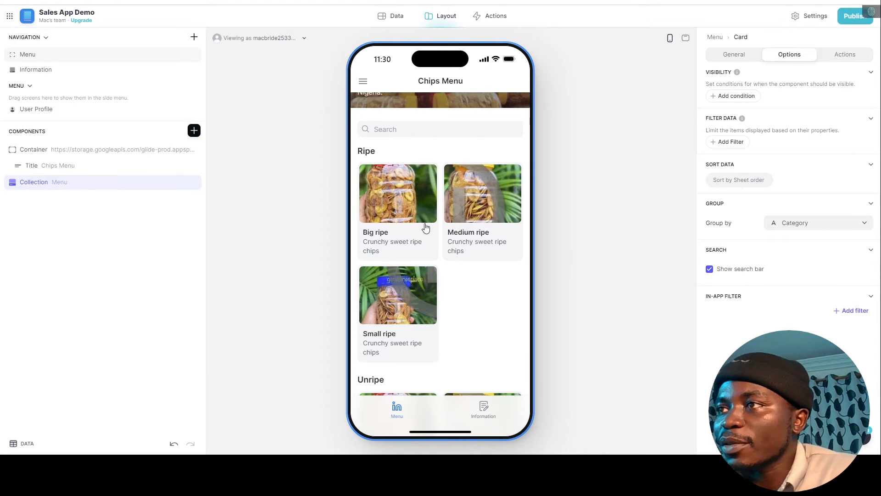
# Scroll the Chips Menu preview and open the Big ripe product's detail screen.
pyautogui.scroll(-4, 423, 228)
pyautogui.scroll(5, 447, 282)
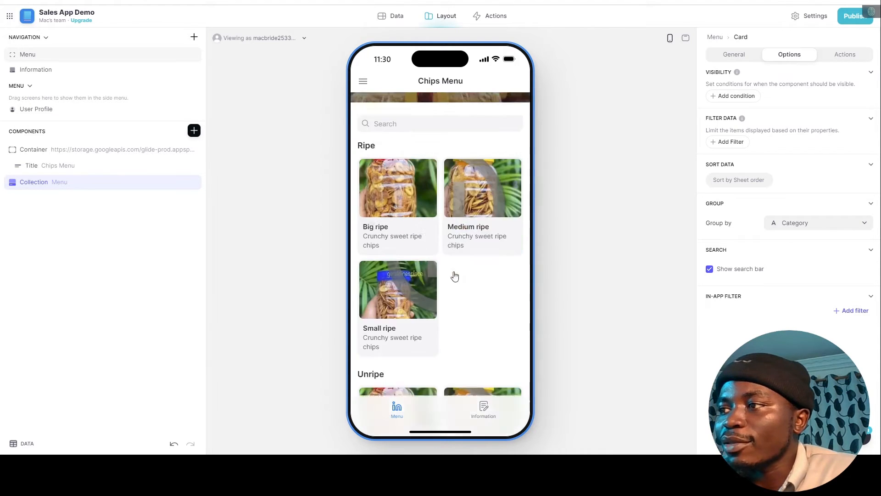
pyautogui.scroll(-5, 460, 247)
pyautogui.scroll(5, 457, 266)
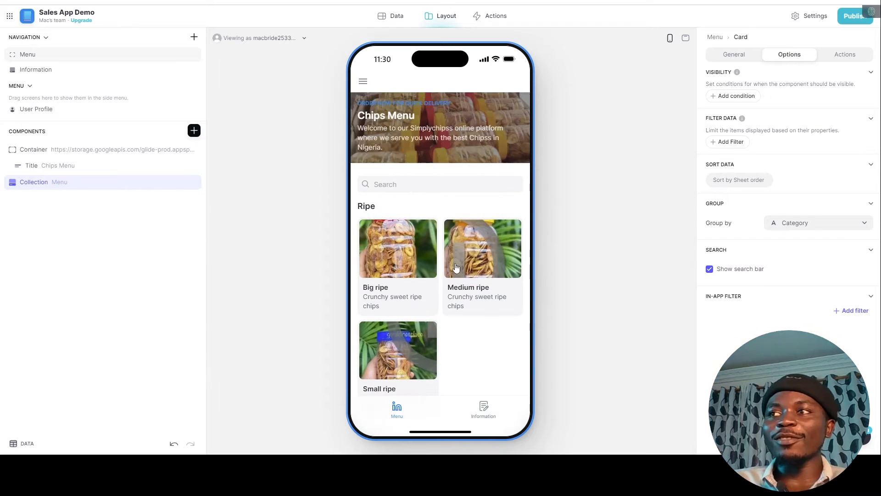
pyautogui.scroll(-1, 446, 258)
pyautogui.scroll(-4, 446, 257)
pyautogui.scroll(5, 443, 248)
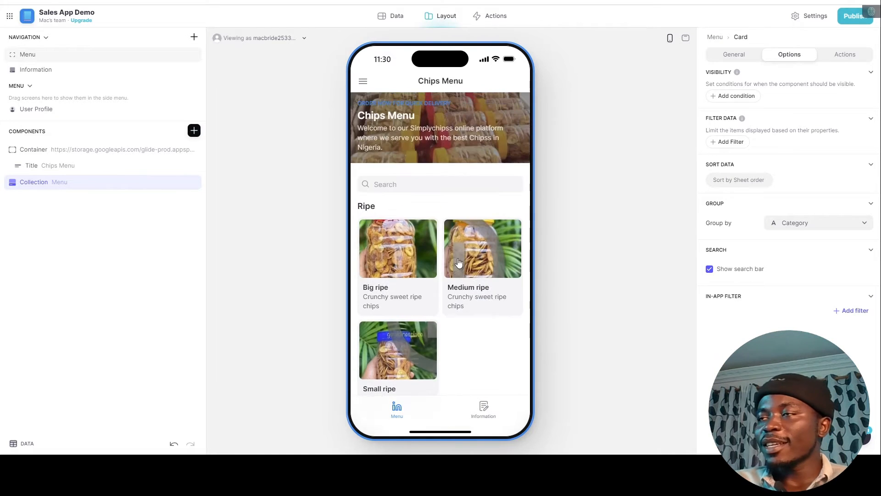
pyautogui.scroll(-5, 441, 171)
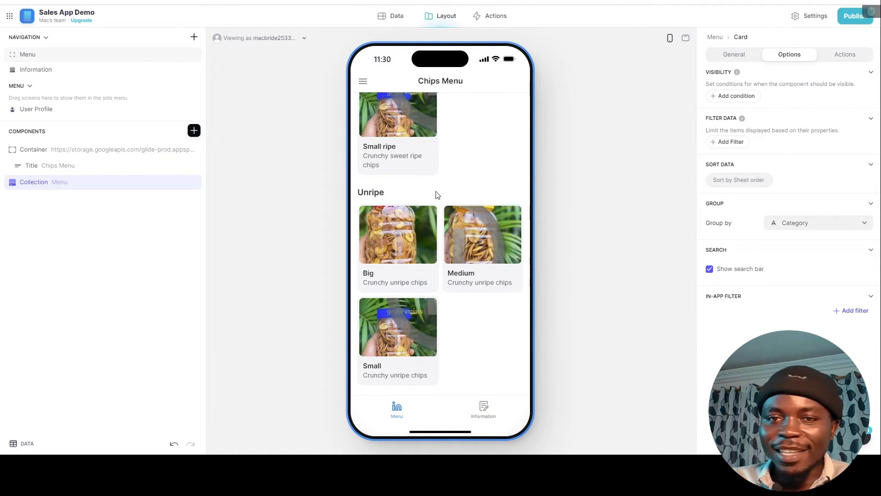
pyautogui.scroll(5, 413, 143)
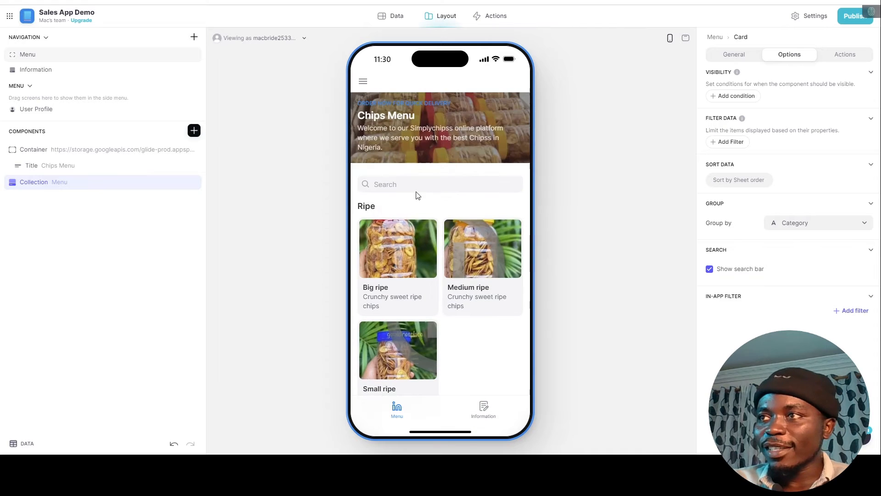
pyautogui.click(386, 249)
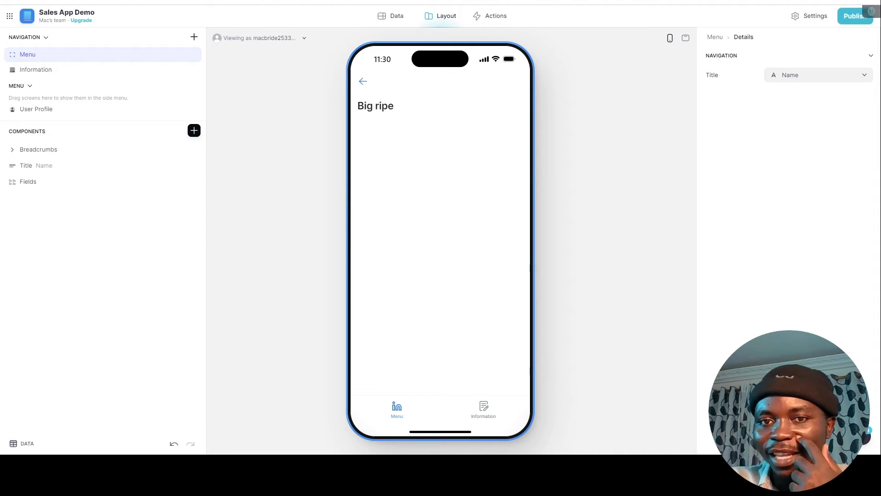
# Insert a Container via the 'cont' filter and drag it just below Breadcrumbs.
pyautogui.click(39, 150)
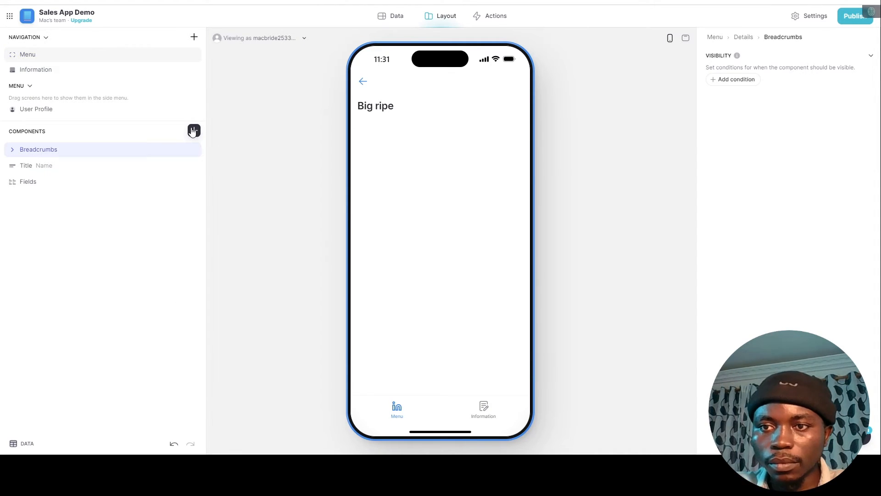
pyautogui.click(194, 131)
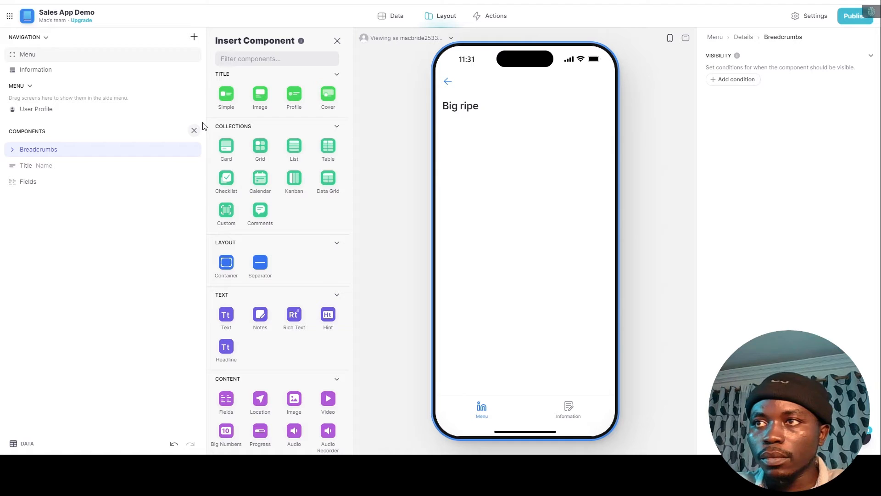
pyautogui.write('cont')
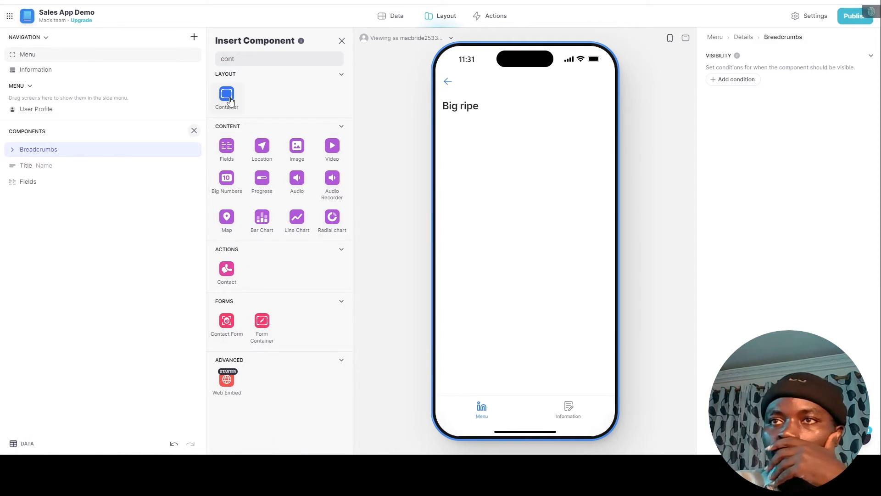
pyautogui.click(229, 101)
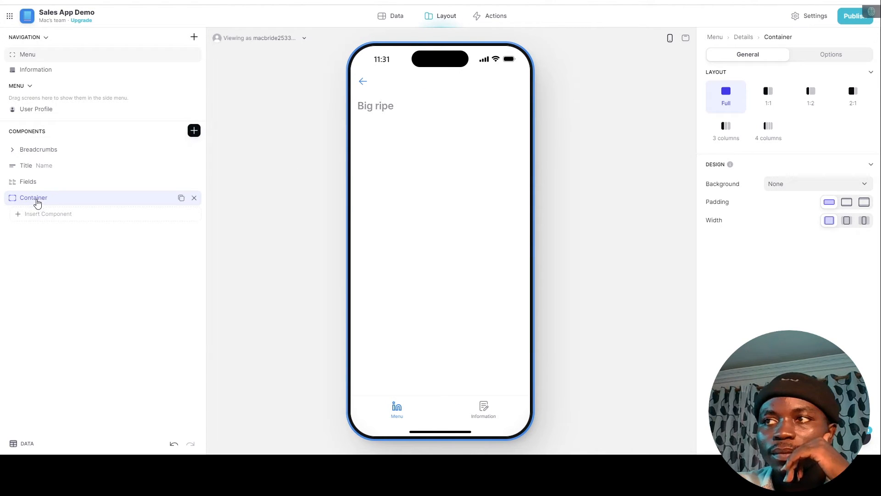
pyautogui.moveTo(34, 178); pyautogui.dragTo(55, 177)
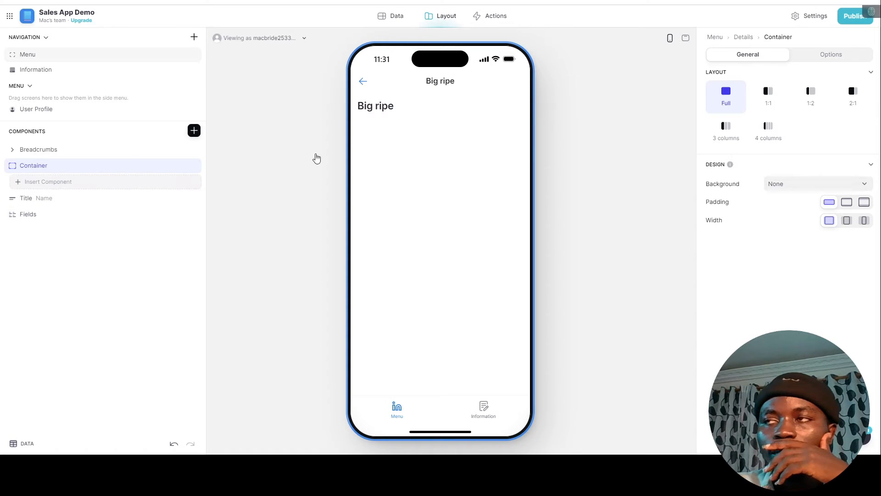
# Give the container a Highlight background and insert a Simple Title inside it.
pyautogui.click(815, 185)
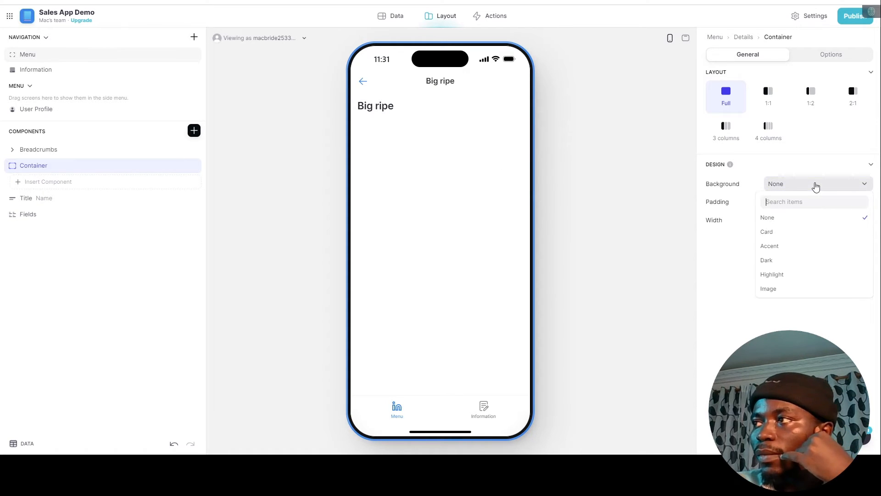
pyautogui.click(782, 275)
pyautogui.click(62, 182)
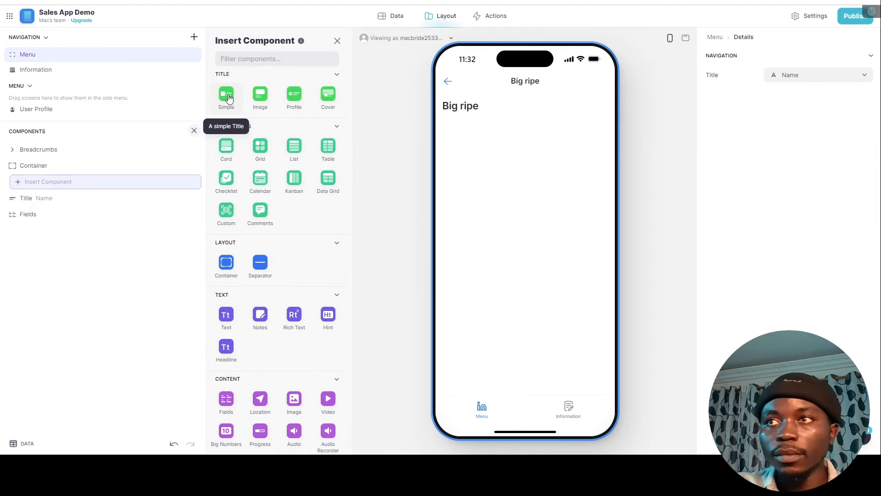
pyautogui.click(228, 97)
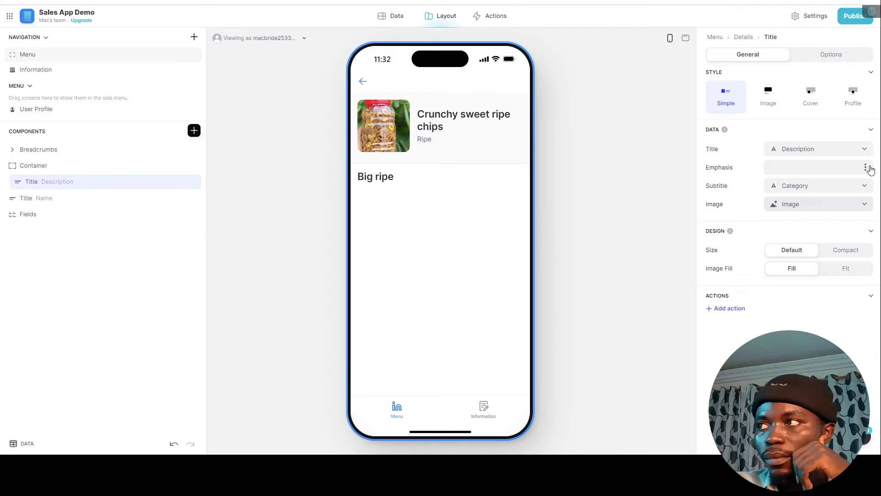
# Compare the Cover and Profile title styles, then settle on the Image style.
pyautogui.click(779, 106)
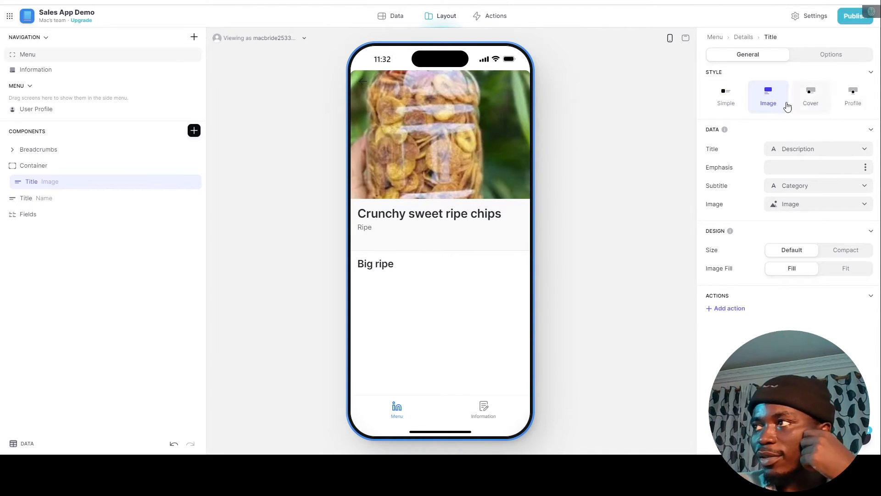
pyautogui.click(803, 101)
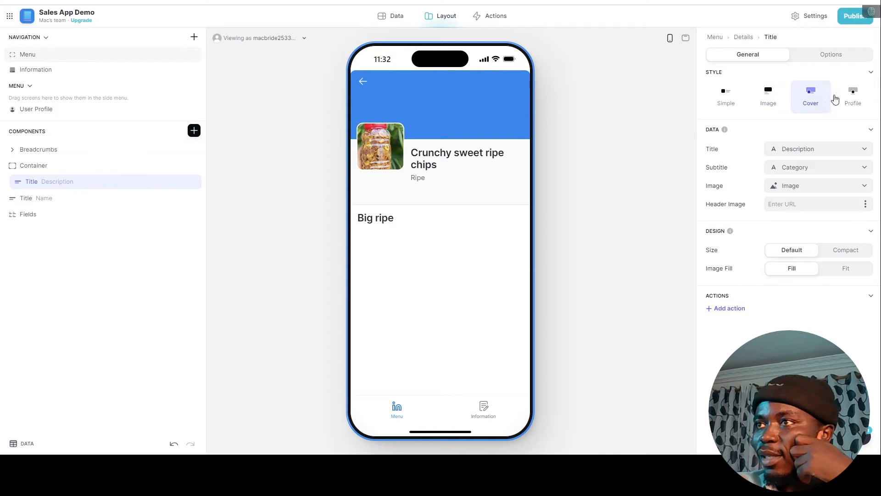
pyautogui.click(852, 100)
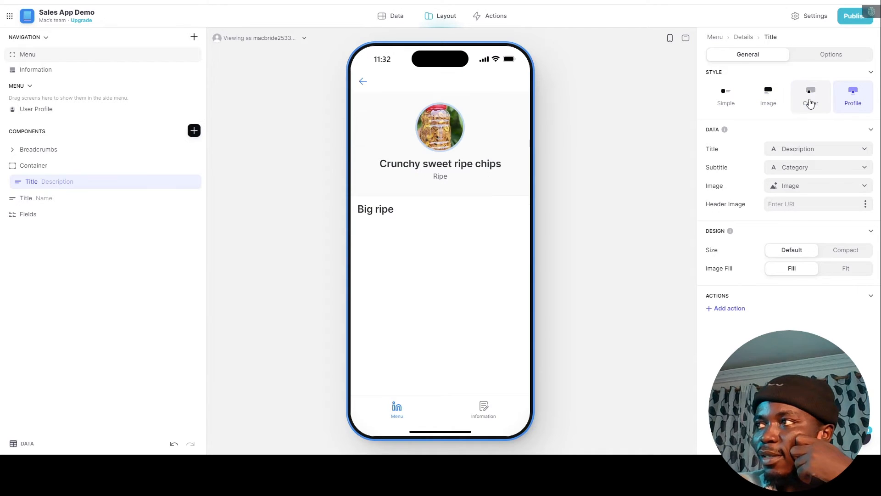
pyautogui.click(808, 101)
pyautogui.click(773, 99)
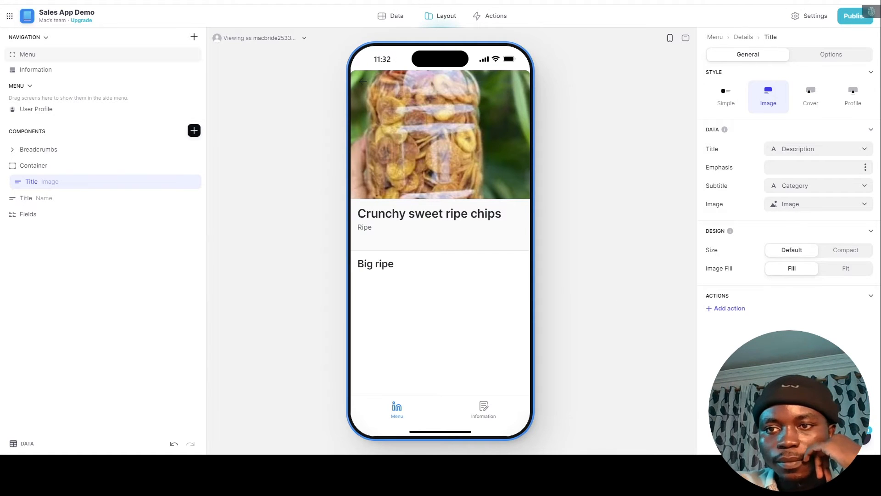
# Set the image title to Name, emphasis to Category and subtitle to Description.
pyautogui.click(802, 151)
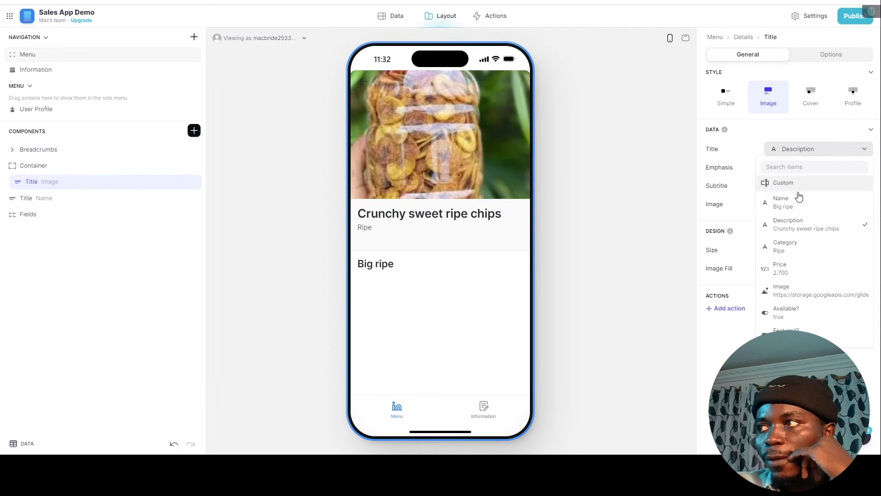
pyautogui.click(794, 209)
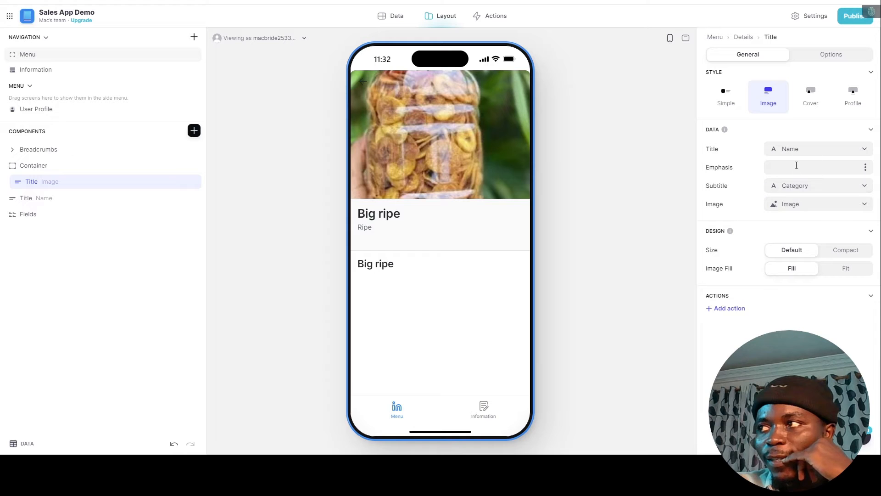
pyautogui.click(865, 168)
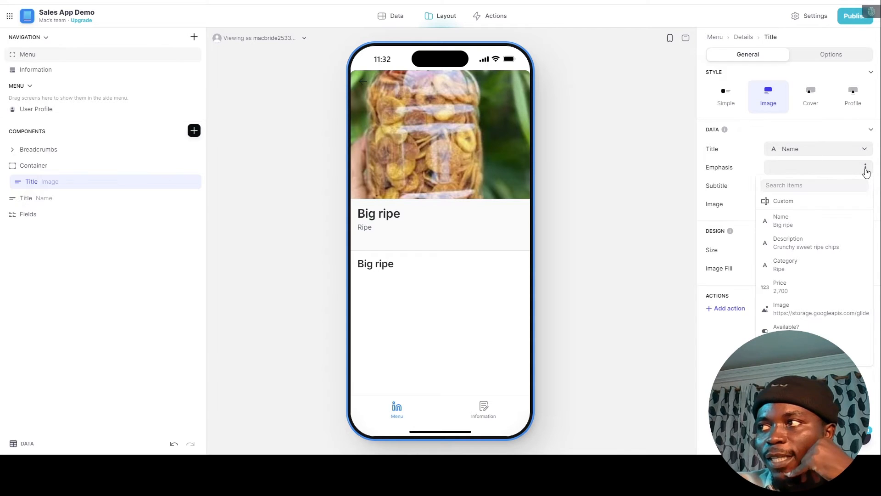
pyautogui.click(784, 268)
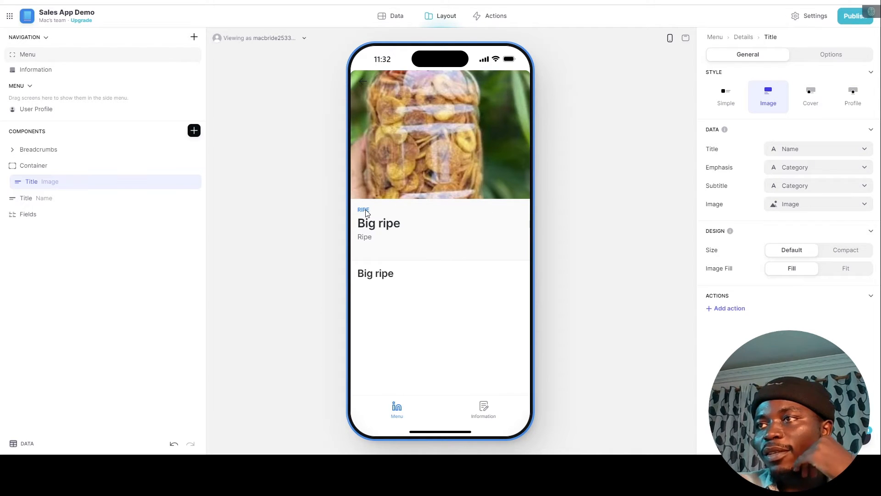
pyautogui.click(822, 187)
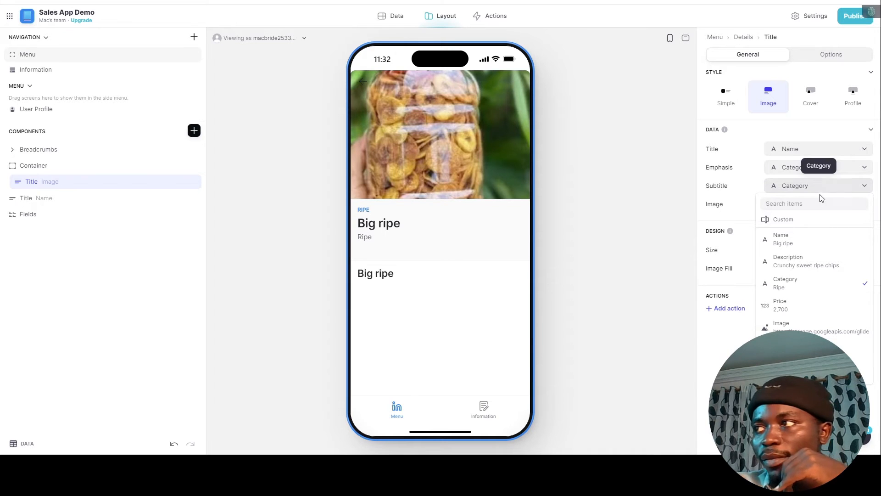
pyautogui.click(801, 262)
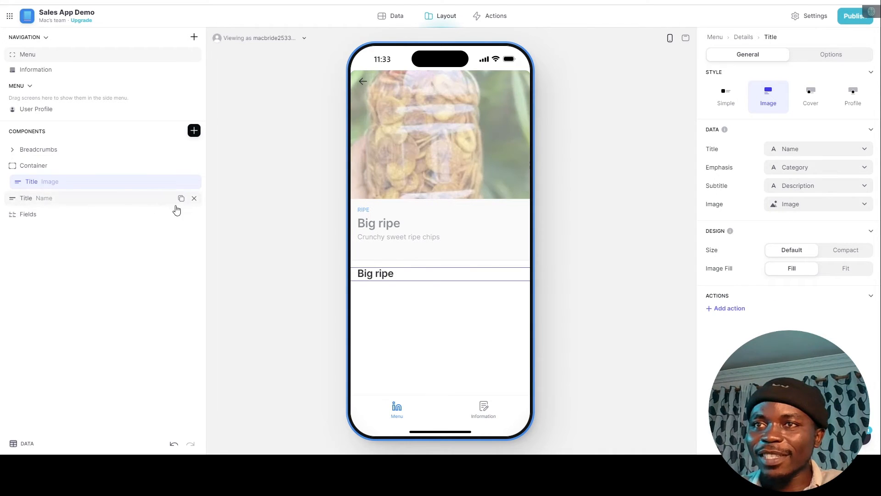
# Delete the old Name title and Fields components, then go back to the Chips Menu.
pyautogui.click(192, 203)
pyautogui.click(193, 200)
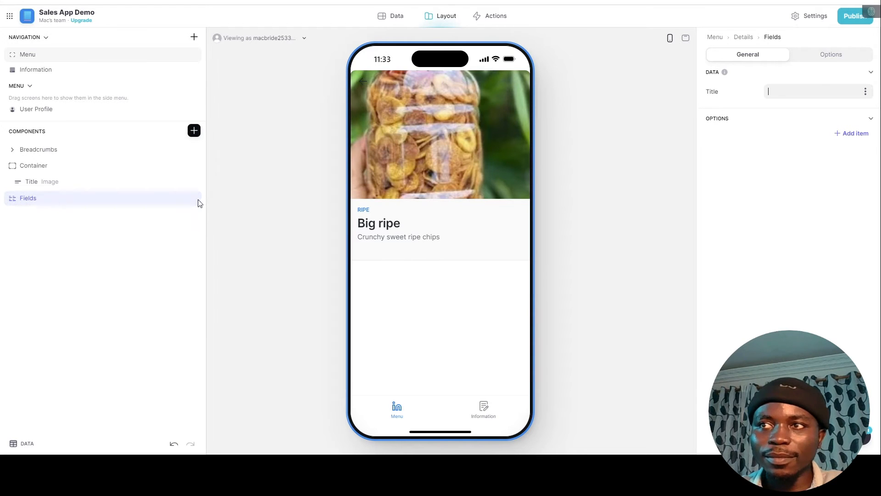
pyautogui.click(193, 200)
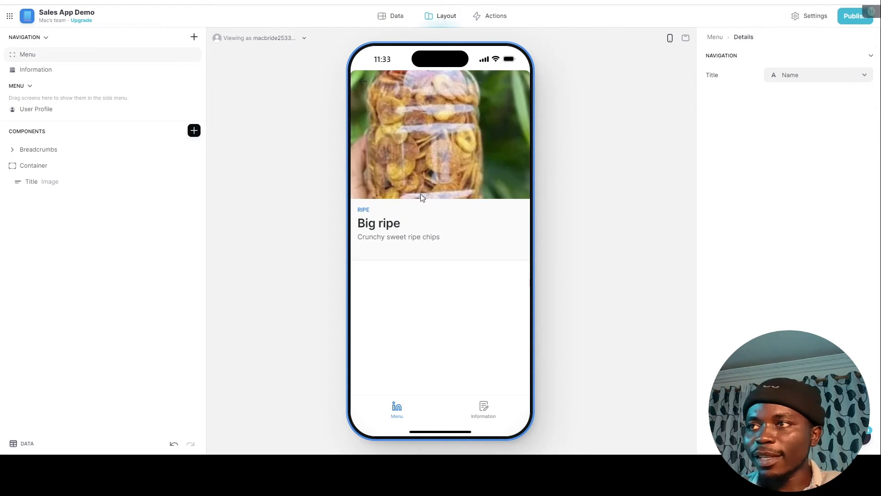
pyautogui.click(363, 82)
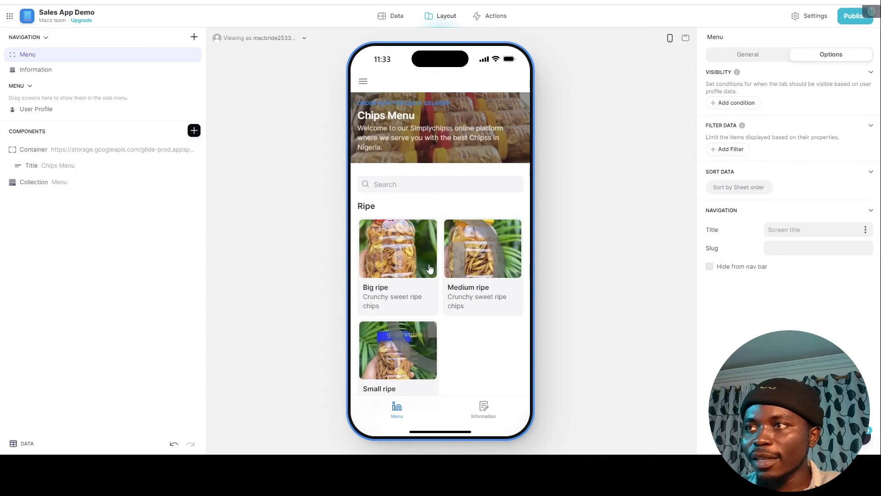
# Browse the Medium ripe and then the Small unripe product detail screens in the preview.
pyautogui.click(471, 281)
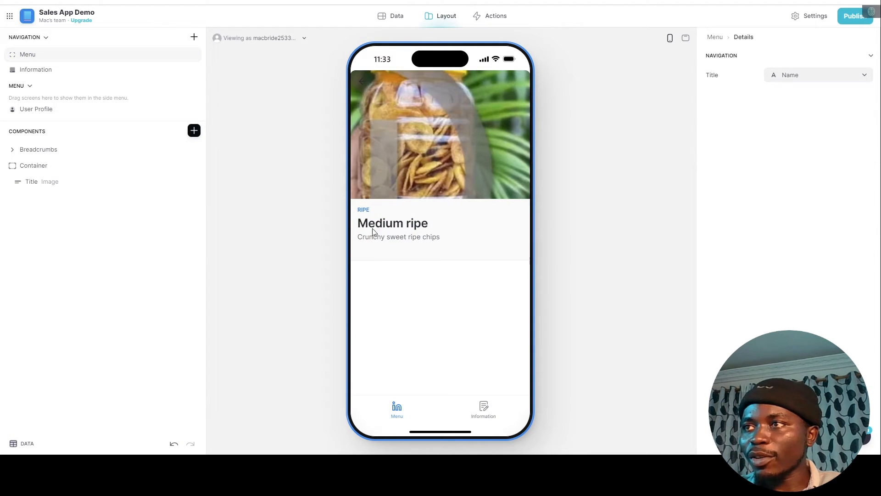
pyautogui.click(363, 81)
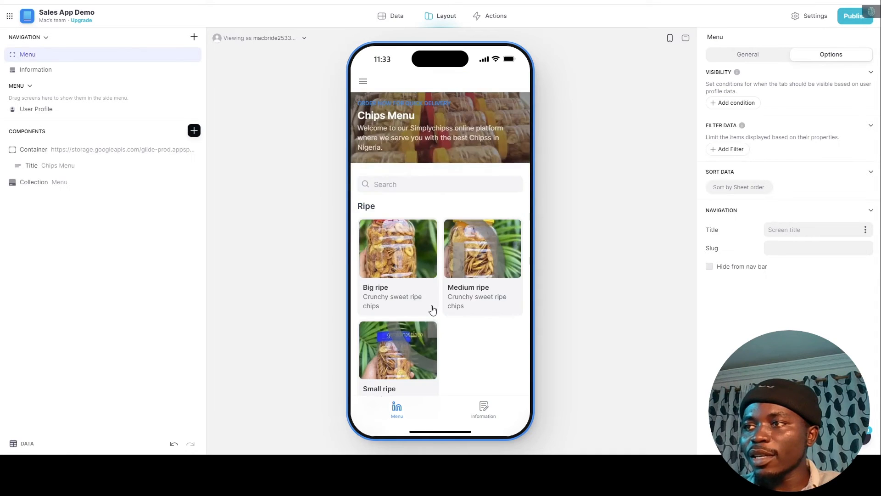
pyautogui.scroll(-5, 430, 309)
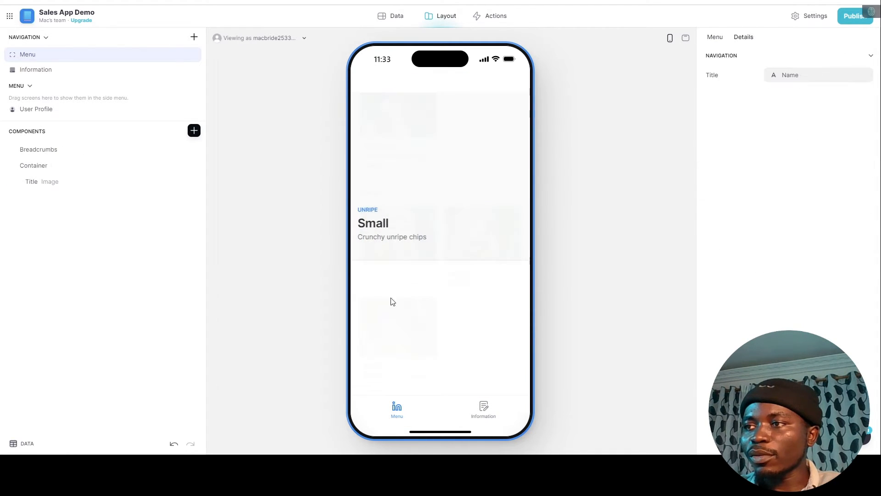
pyautogui.click(383, 374)
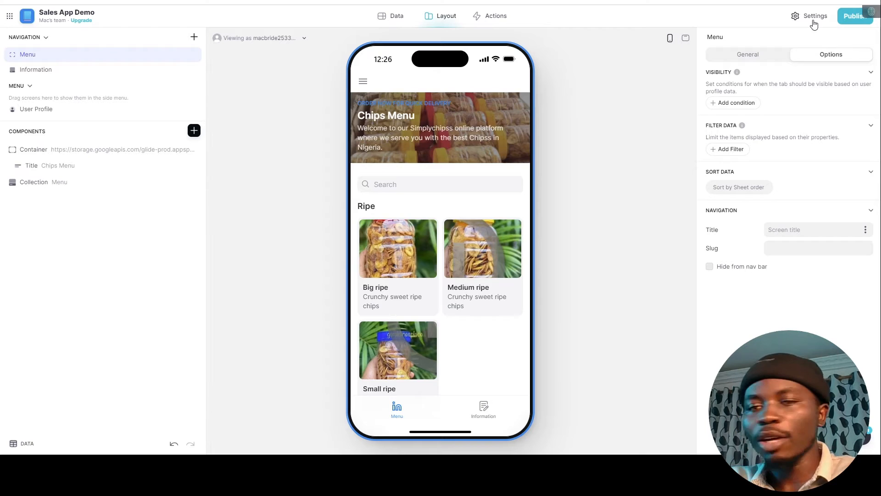
# Set the app's accent colour to orange in the Appearance settings.
pyautogui.click(795, 21)
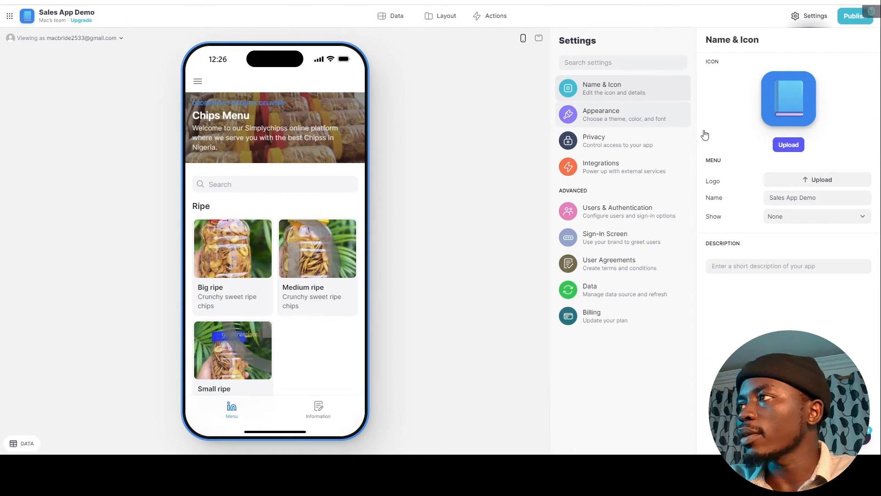
pyautogui.click(686, 122)
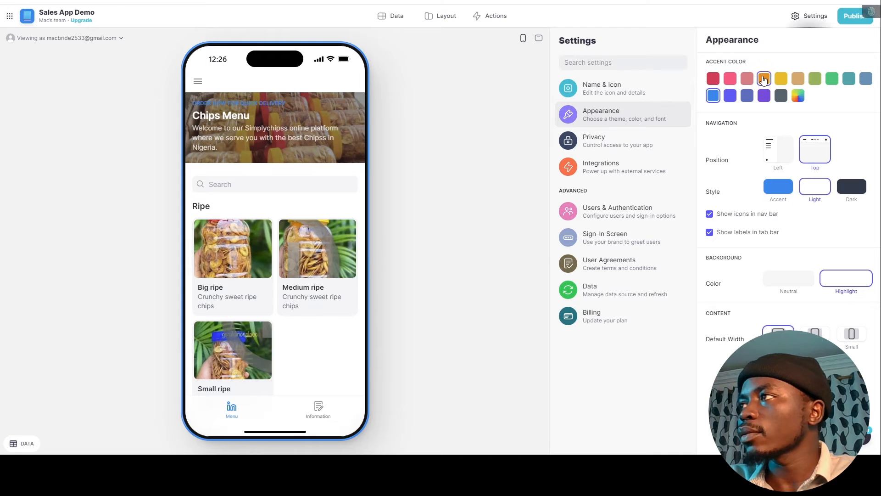
pyautogui.click(777, 188)
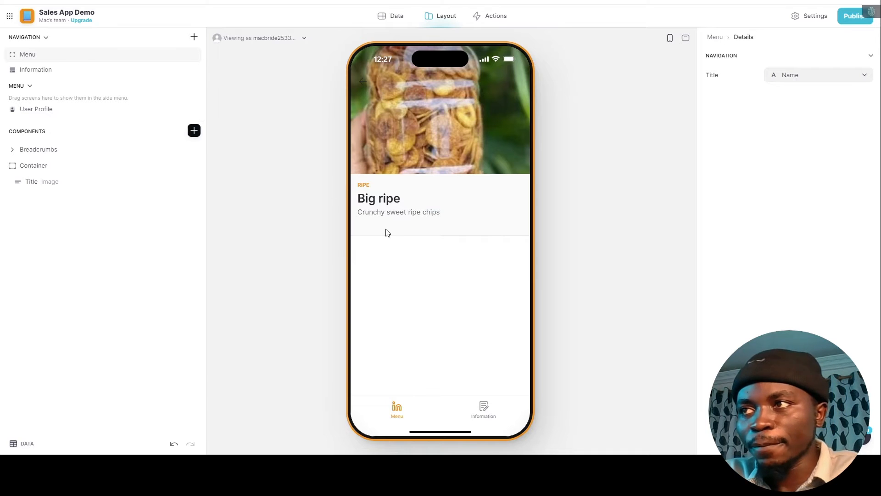
# Insert a Big Numbers component into the title's container using the 'num' search.
pyautogui.click(31, 182)
pyautogui.click(121, 165)
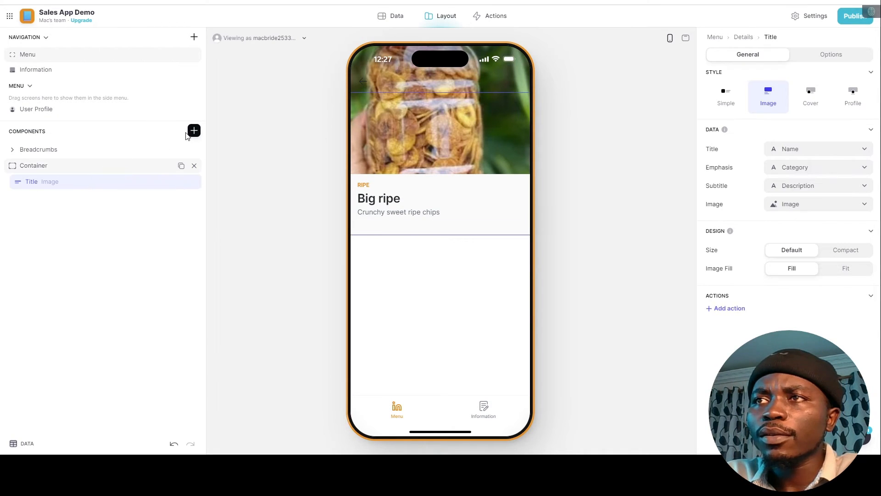
pyautogui.click(190, 132)
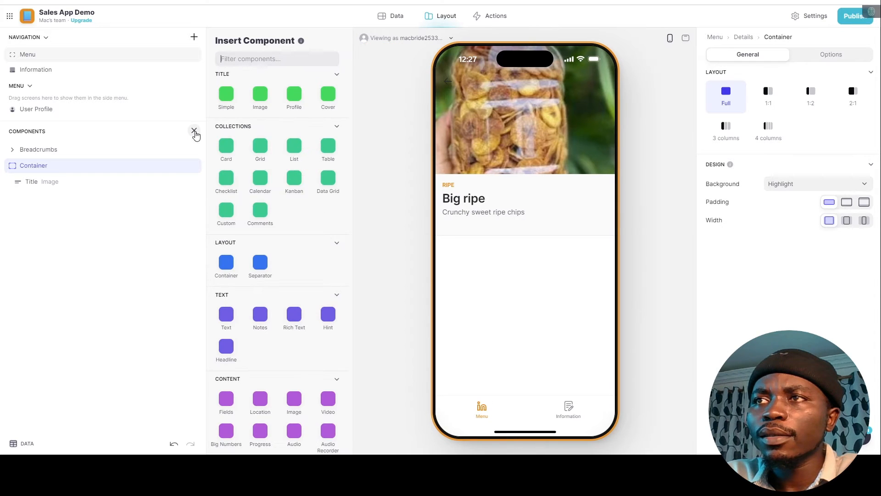
pyautogui.write('number')
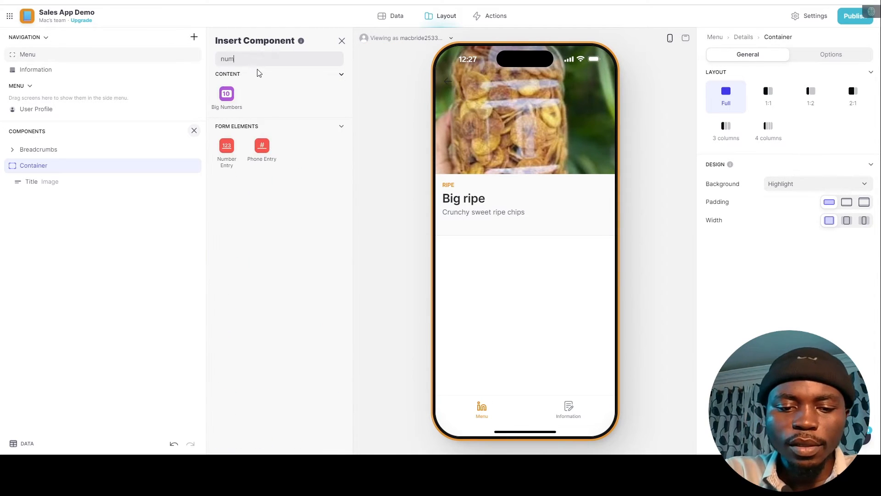
pyautogui.click(227, 96)
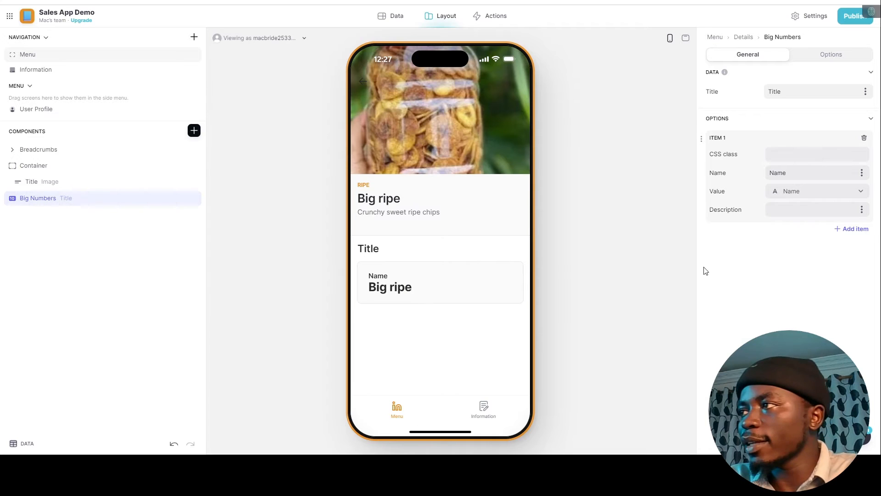
# Clear the Big Numbers block's title so it stays untitled.
pyautogui.doubleClick(775, 91)
pyautogui.press('BackSpace')
pyautogui.click(763, 121)
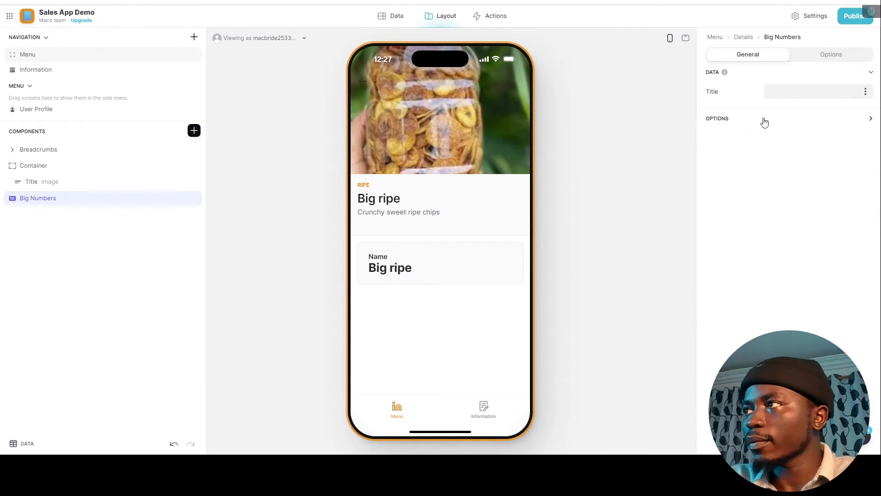
pyautogui.doubleClick(55, 199)
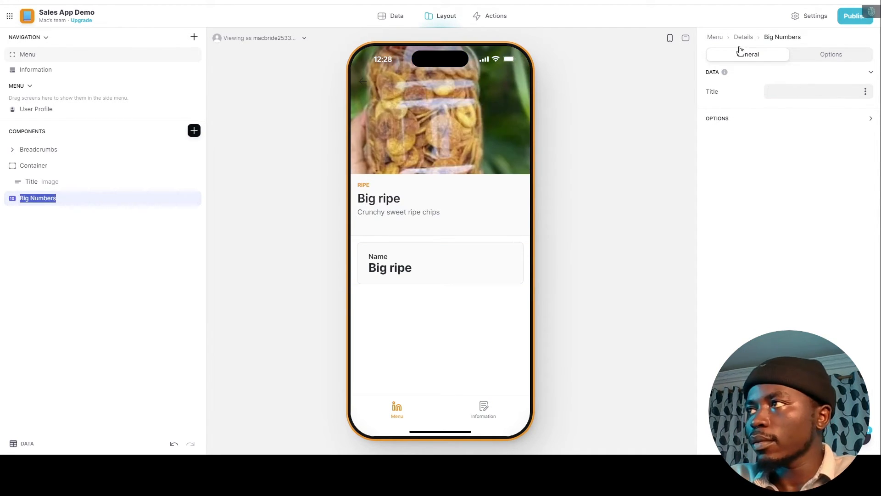
pyautogui.click(745, 127)
# Rename Item 1 to 'Price' and show the Price column as its value.
pyautogui.click(751, 120)
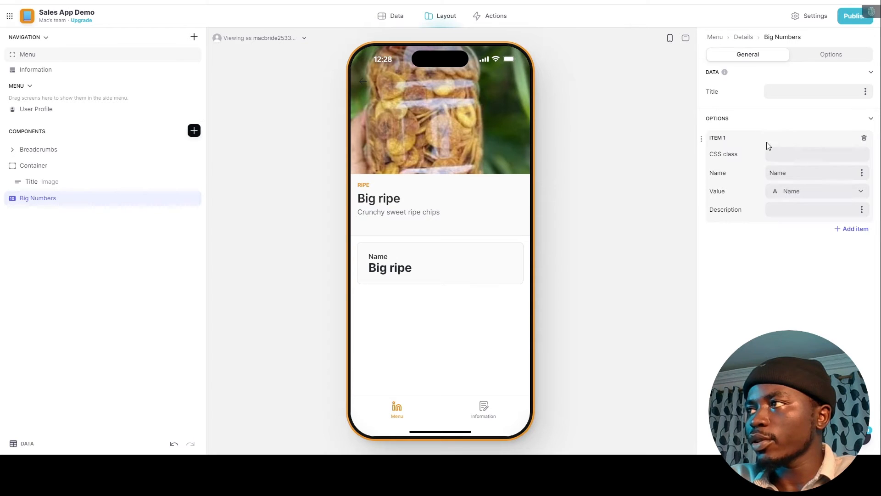
pyautogui.doubleClick(781, 170)
pyautogui.write('Pr')
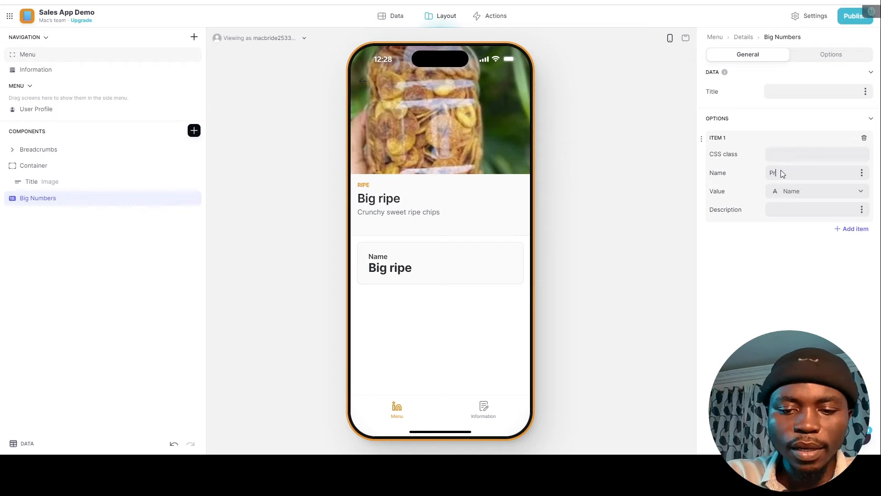
pyautogui.write('ice')
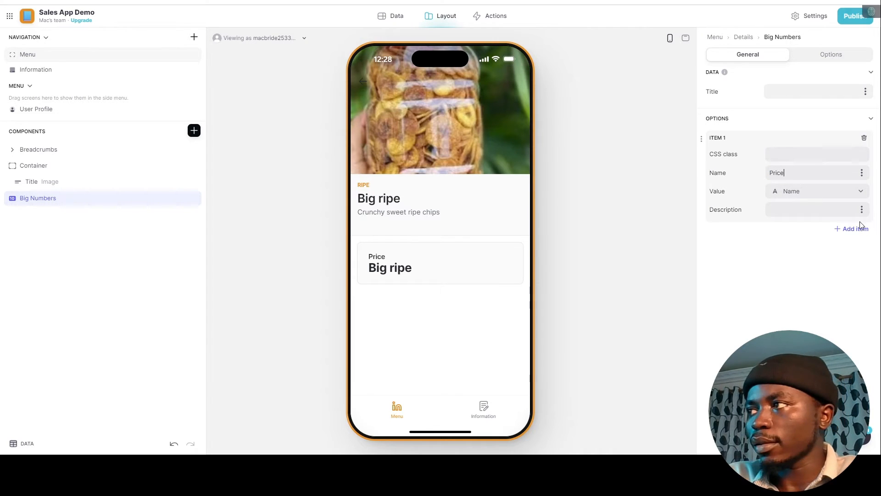
pyautogui.click(810, 192)
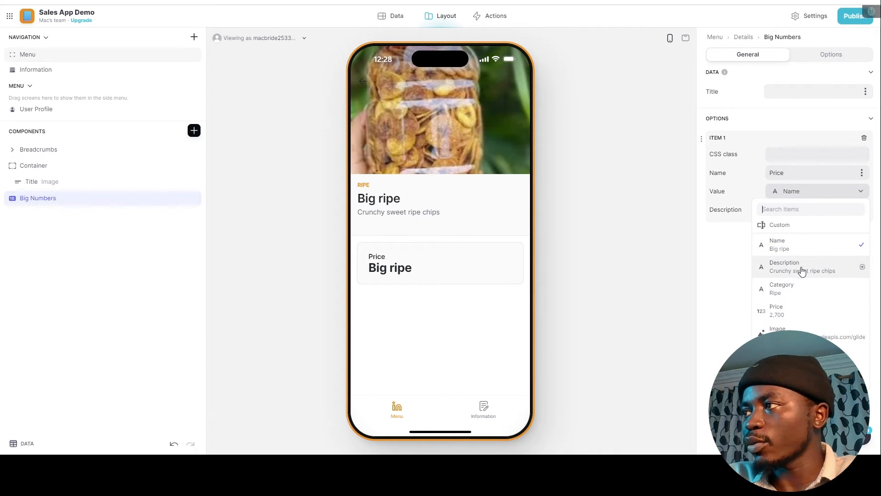
pyautogui.click(786, 310)
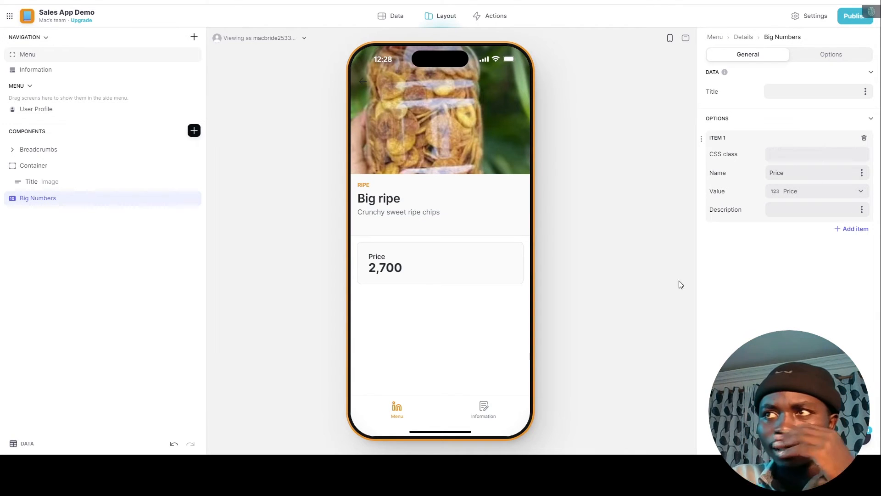
pyautogui.click(384, 16)
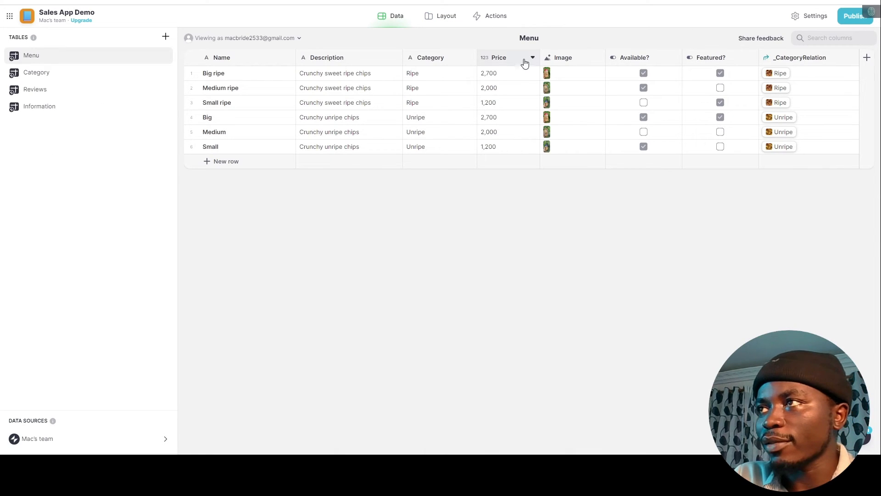
# Give the Price column a CFA unit so Big ripe shows 2,700CFA.
pyautogui.click(530, 58)
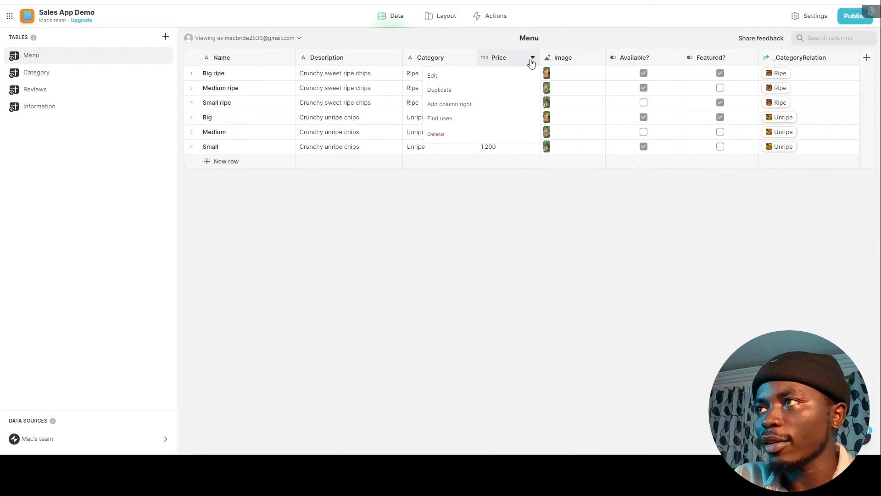
pyautogui.click(484, 76)
pyautogui.click(629, 217)
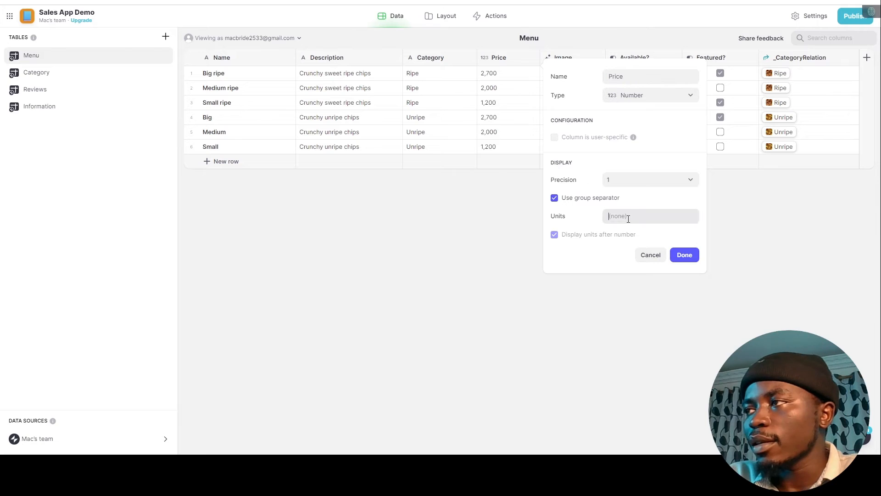
pyautogui.write('CFA')
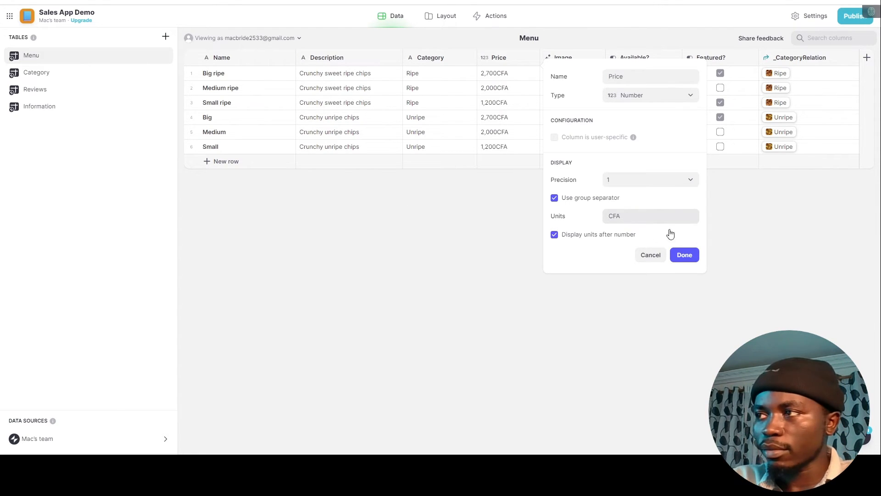
pyautogui.click(692, 257)
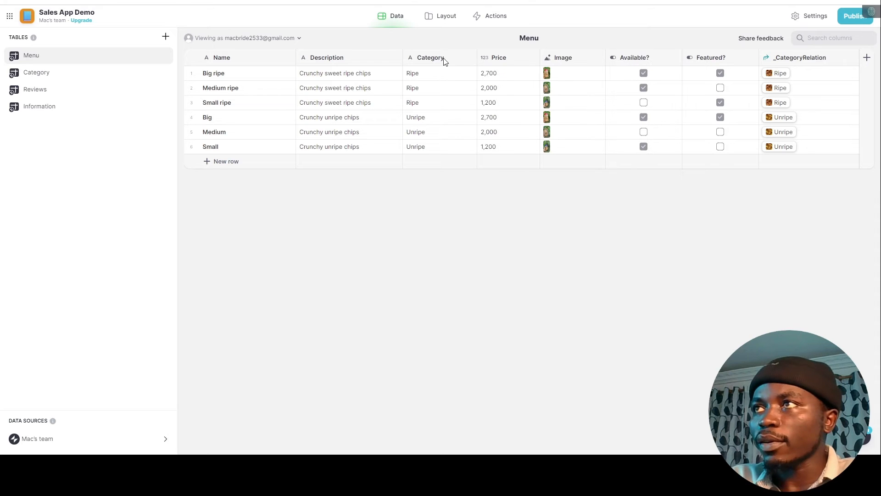
pyautogui.click(439, 18)
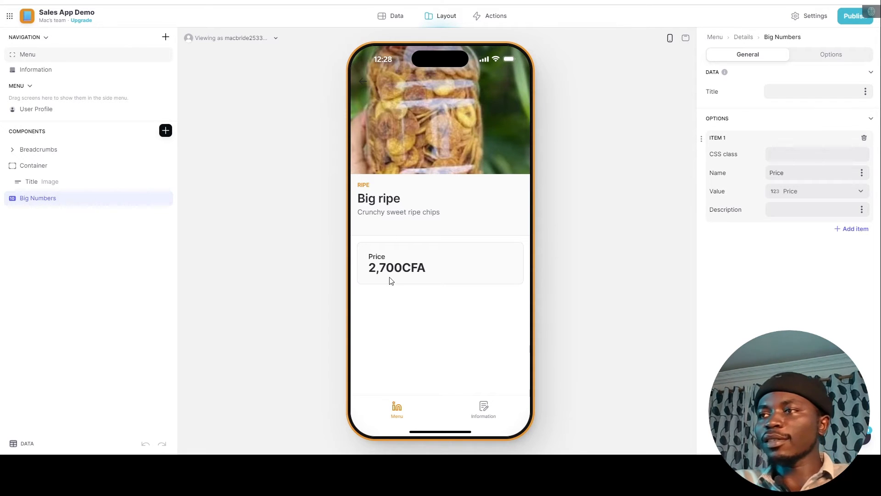
# Add a 'Buy' action button with a plus icon to the Big ripe title block.
pyautogui.click(39, 184)
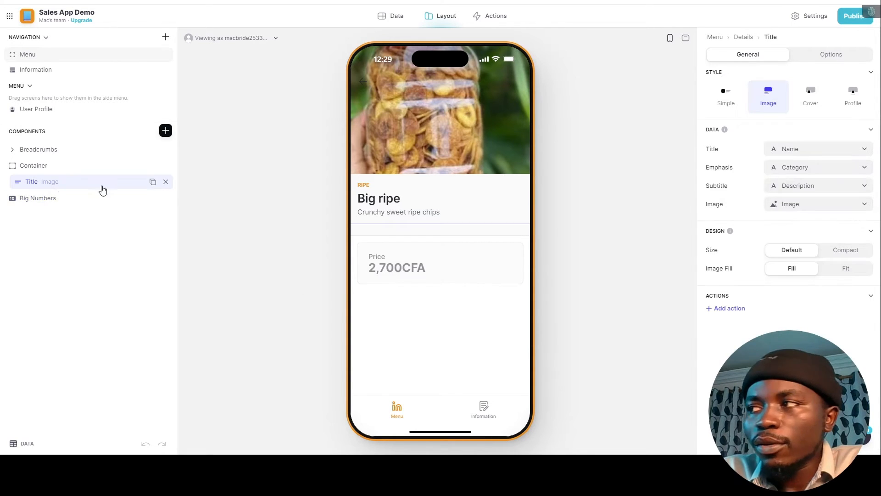
pyautogui.click(718, 310)
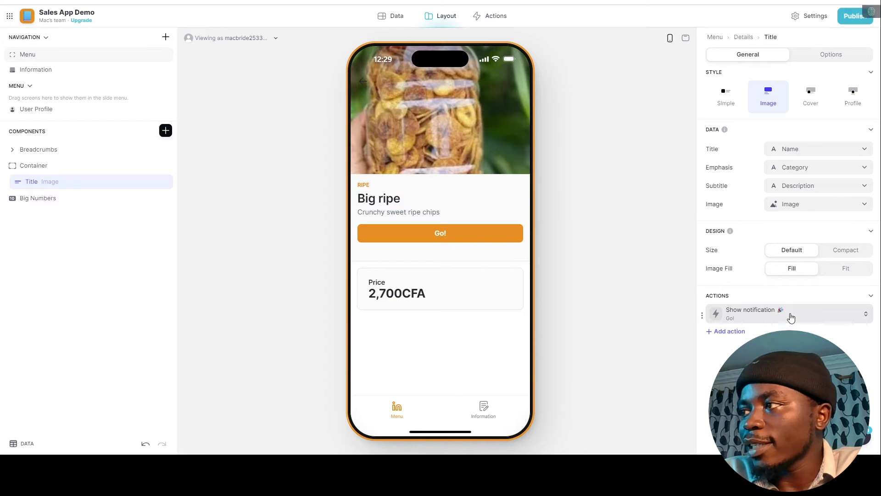
pyautogui.click(824, 315)
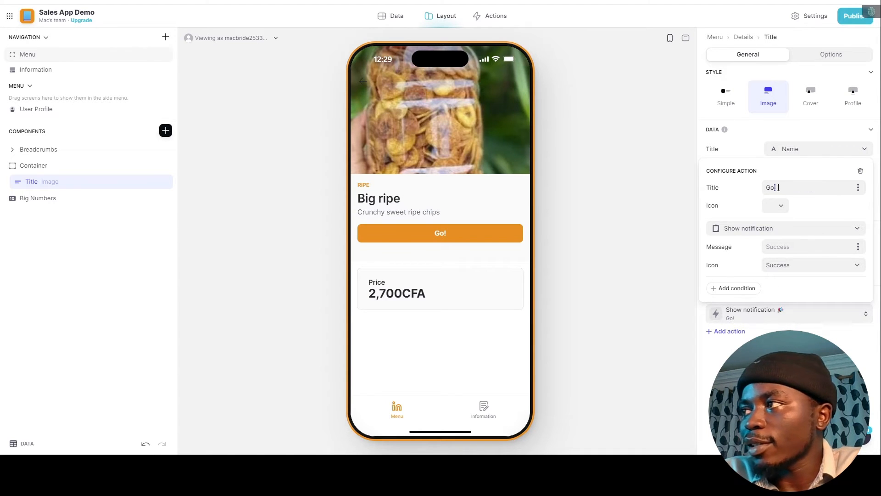
pyautogui.write('Bu')
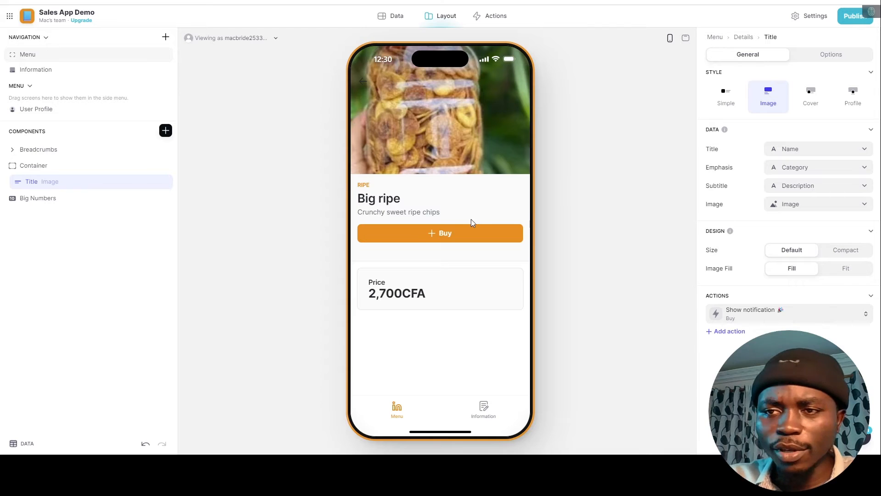
pyautogui.click(747, 315)
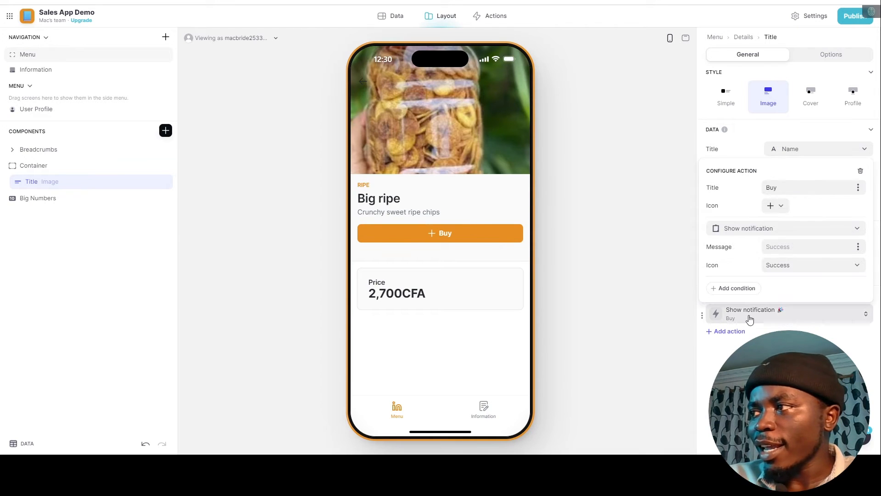
pyautogui.click(766, 230)
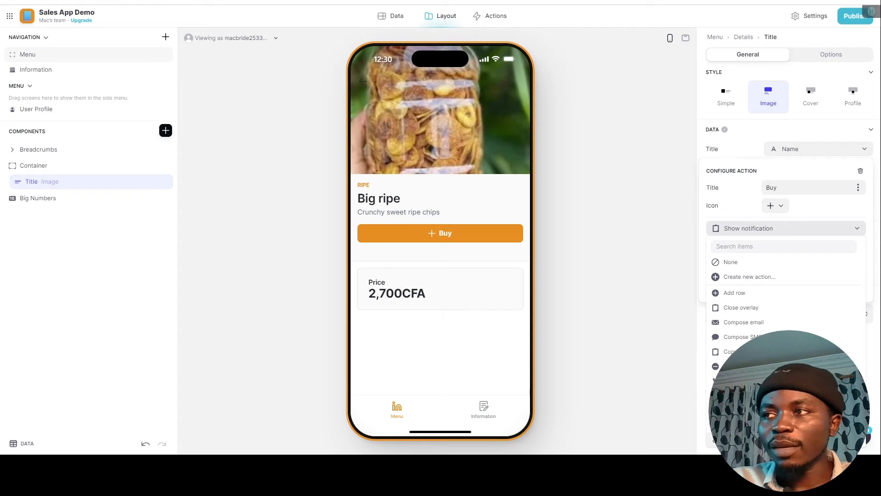
pyautogui.click(648, 371)
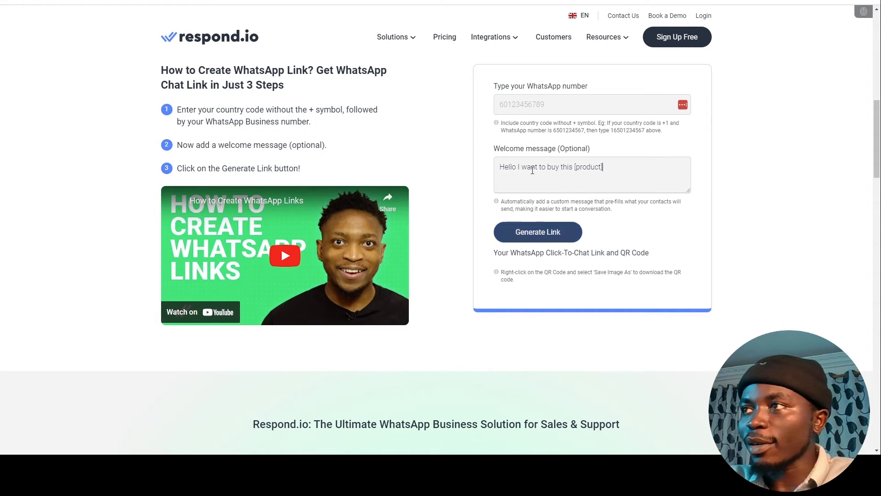
# Enter the WhatsApp number and generate a wa.me link and QR code with the buy message.
pyautogui.click(548, 105)
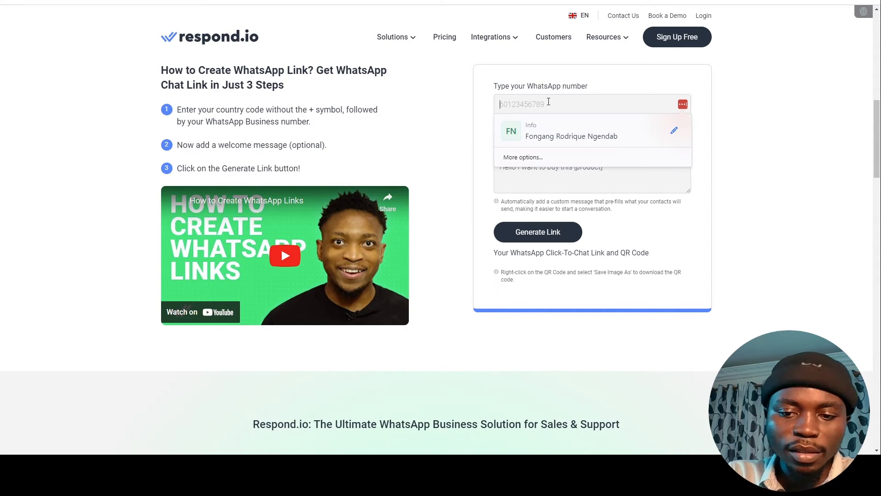
pyautogui.write('+12234556')
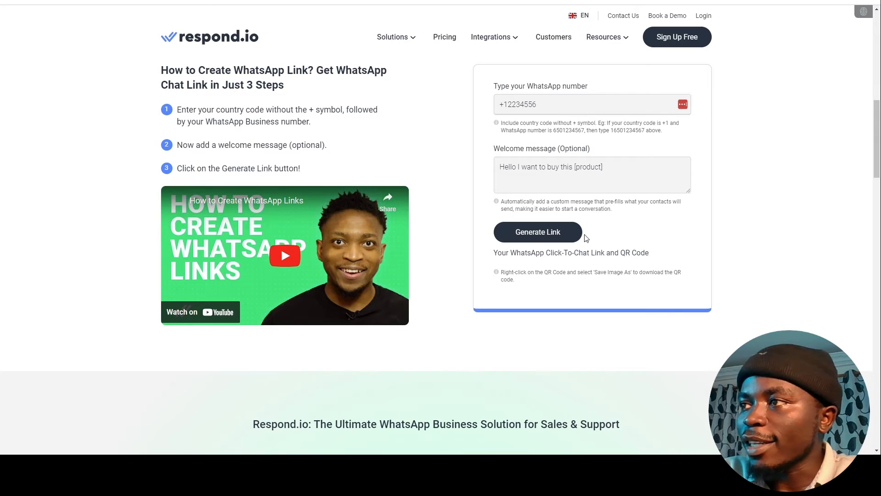
pyautogui.click(556, 237)
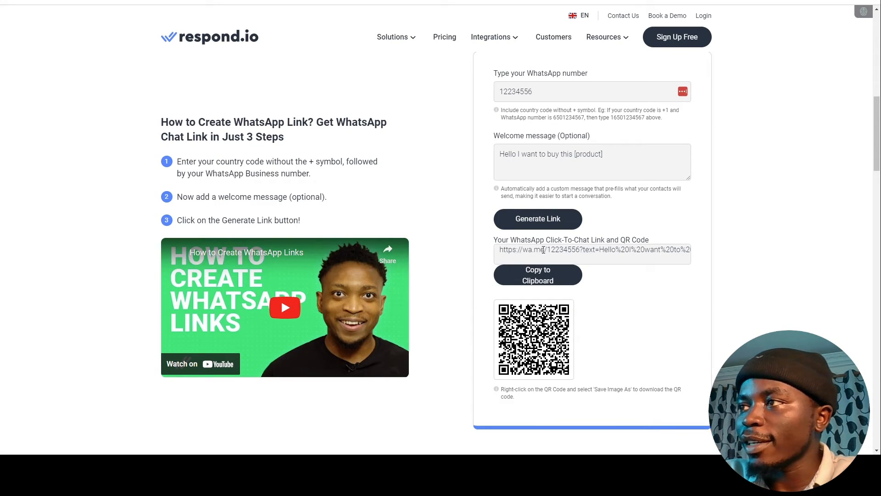
pyautogui.click(545, 249)
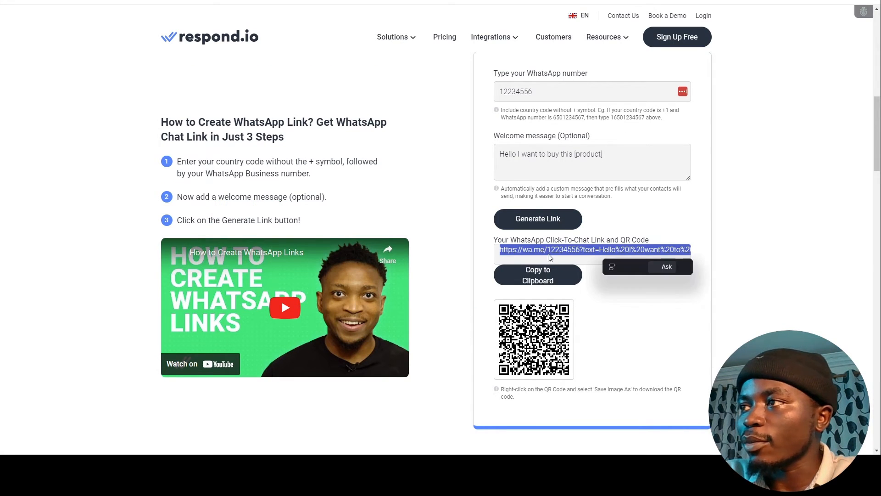
pyautogui.click(603, 157)
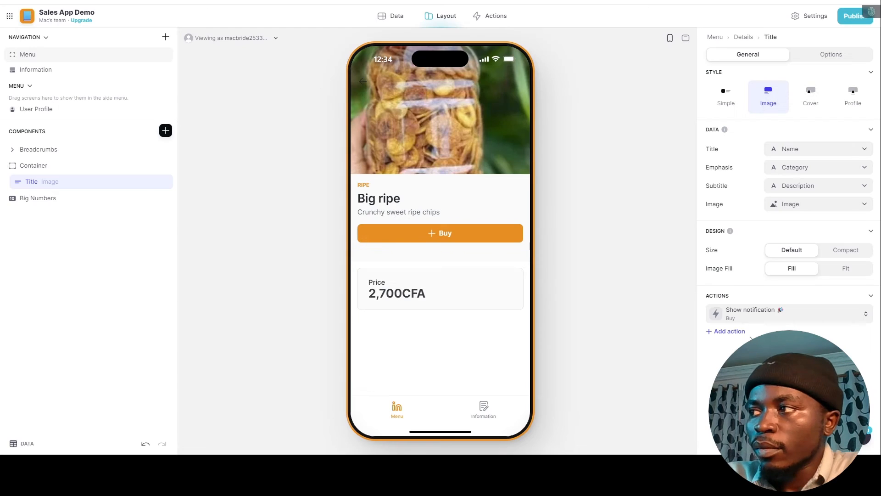
# Switch the Buy action to Open link with a custom URL set to the pasted WhatsApp link.
pyautogui.click(739, 314)
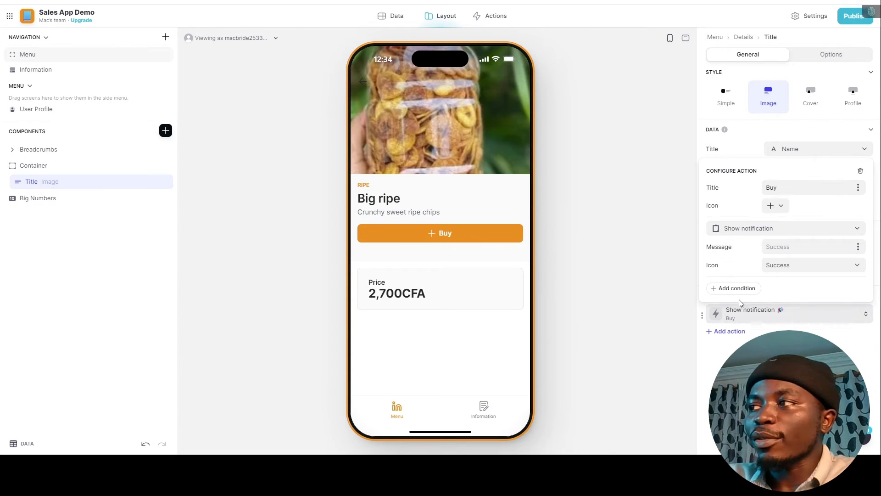
pyautogui.click(766, 229)
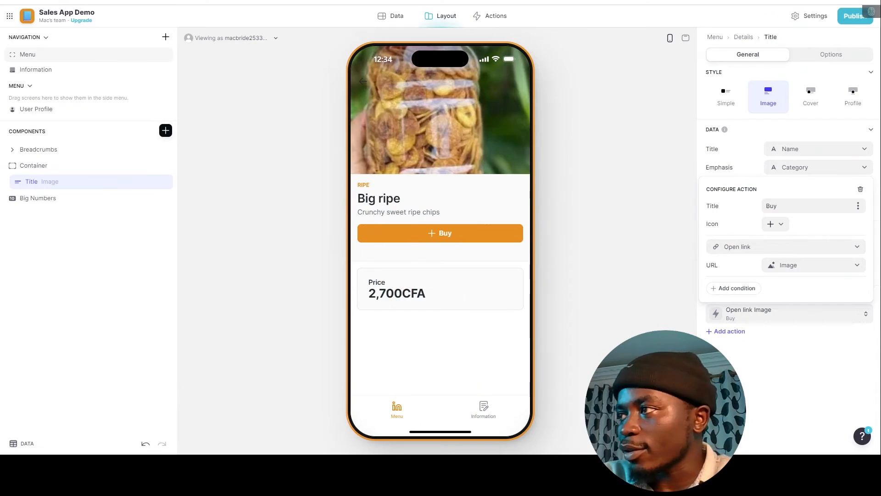
pyautogui.click(767, 250)
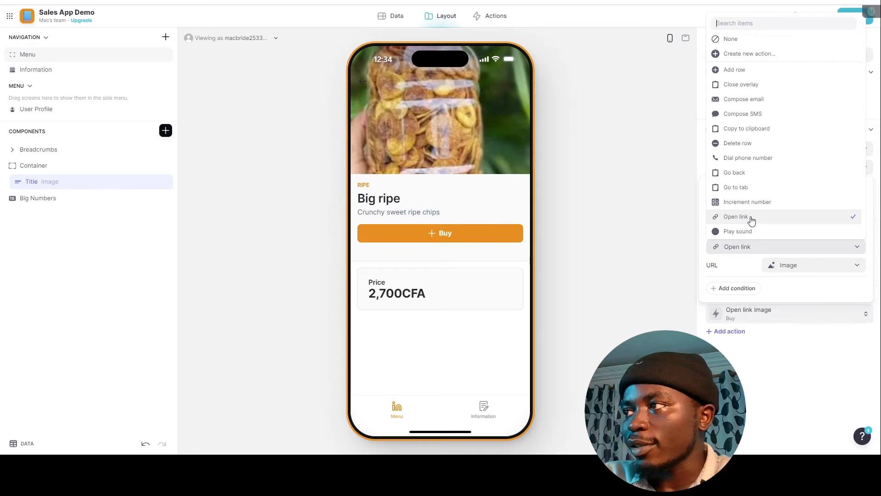
pyautogui.click(749, 281)
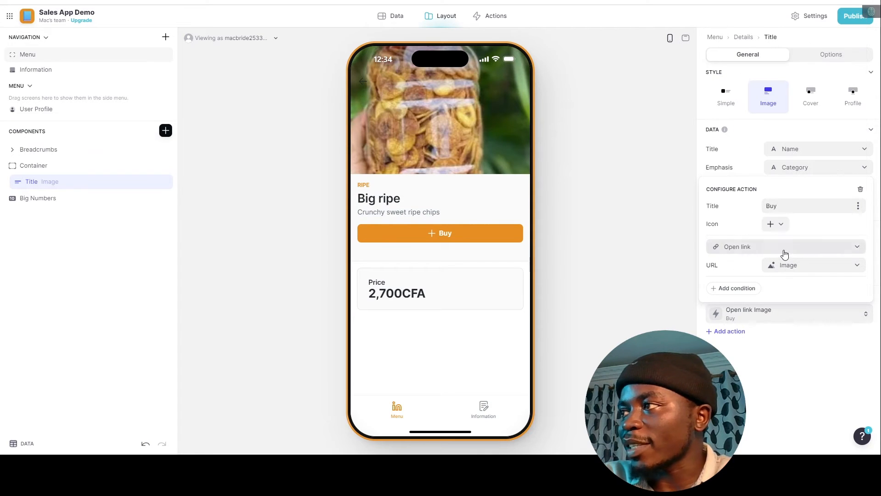
pyautogui.click(821, 264)
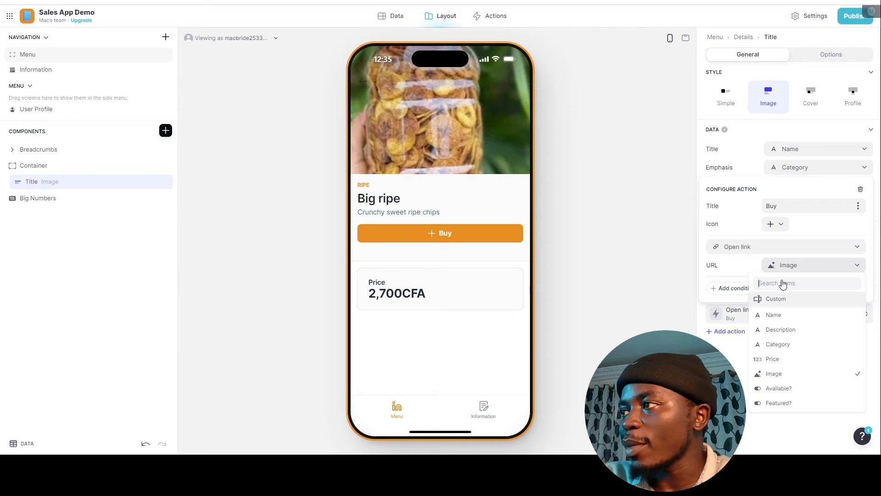
pyautogui.click(774, 293)
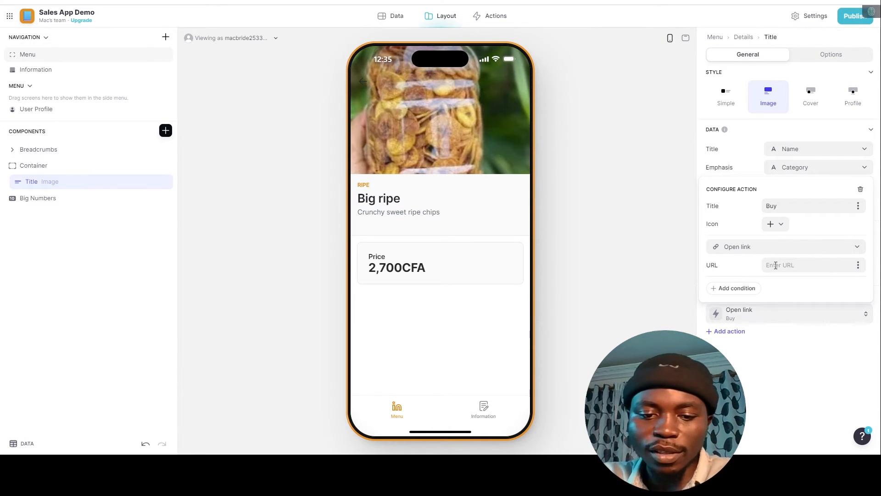
pyautogui.hotkey('ctrl', 'v')
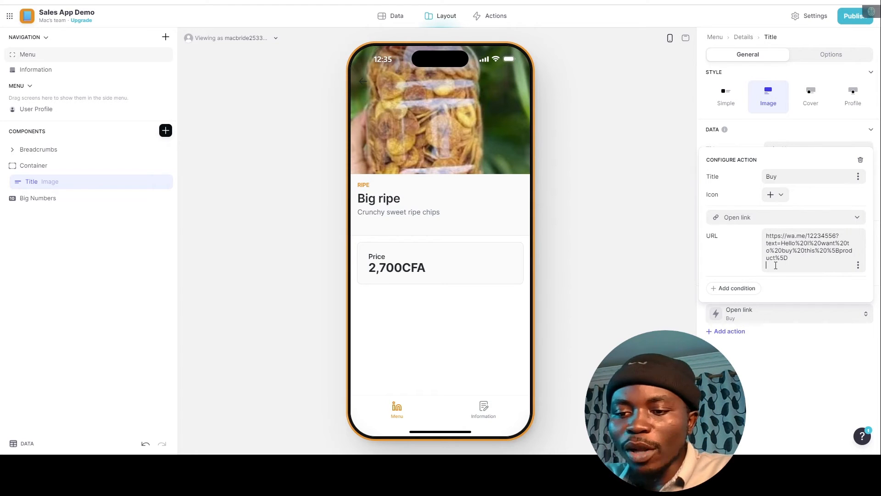
pyautogui.press('BackSpace')
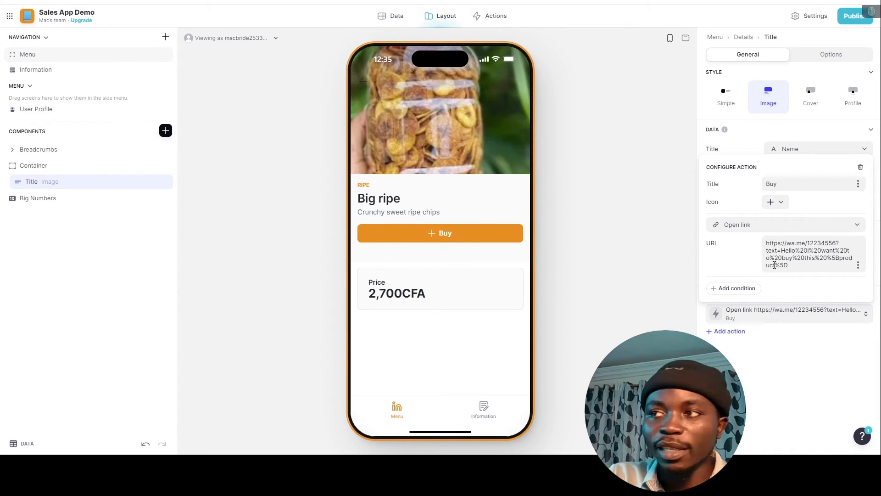
# Add a Template-type column named ProductLink to the Menu table.
pyautogui.click(391, 20)
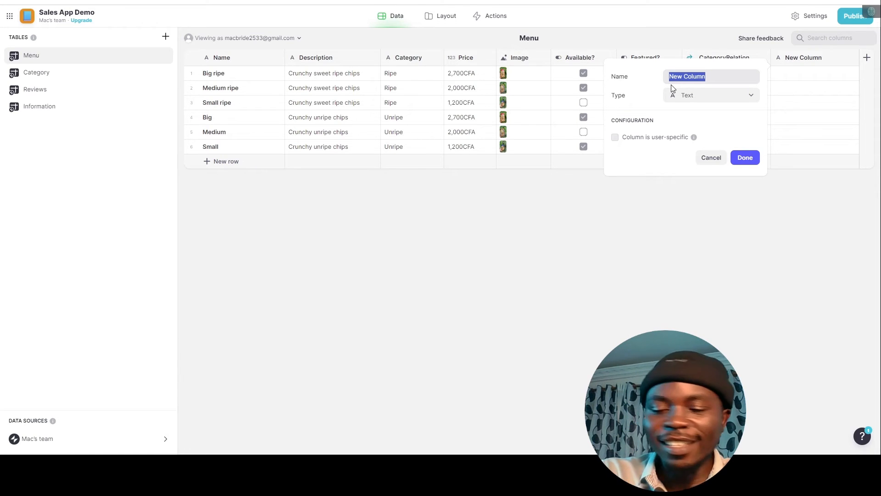
pyautogui.write('P')
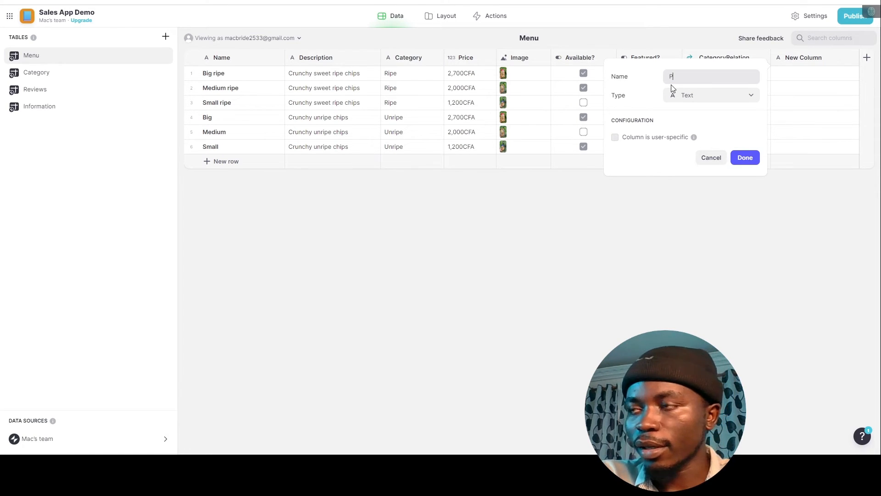
pyautogui.write('roductLink')
pyautogui.press('BackSpace')
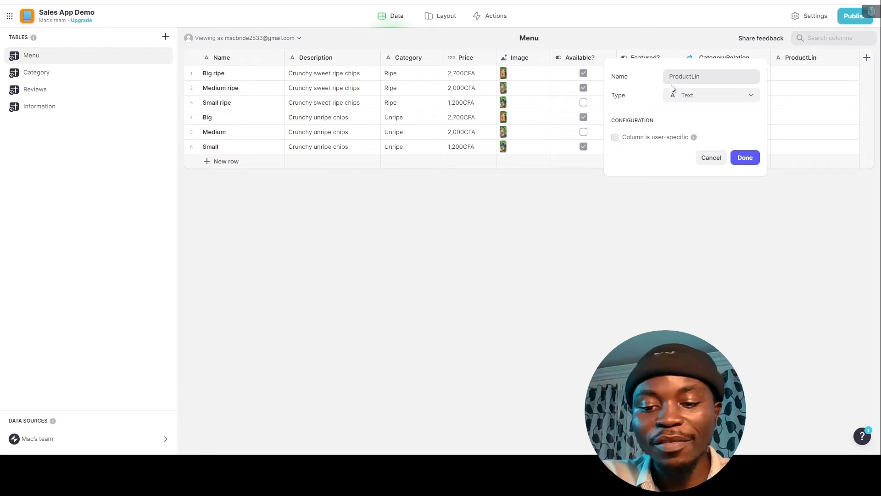
pyautogui.write('k')
pyautogui.click(709, 96)
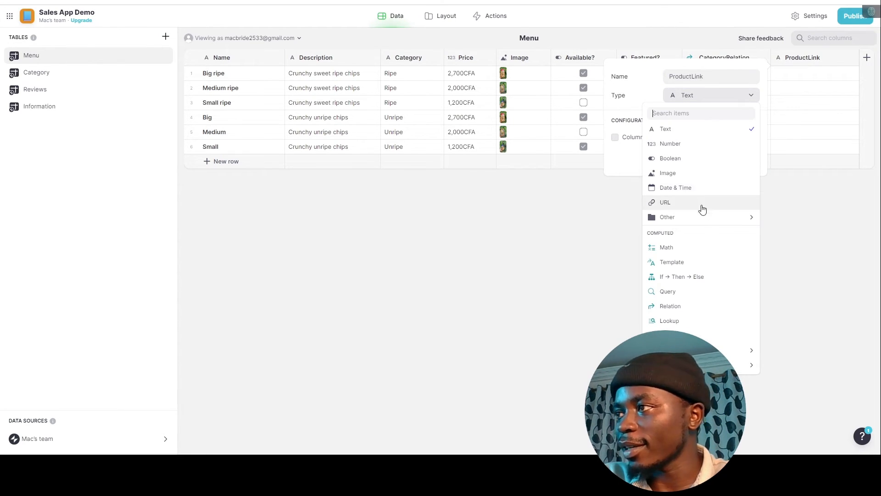
pyautogui.click(677, 265)
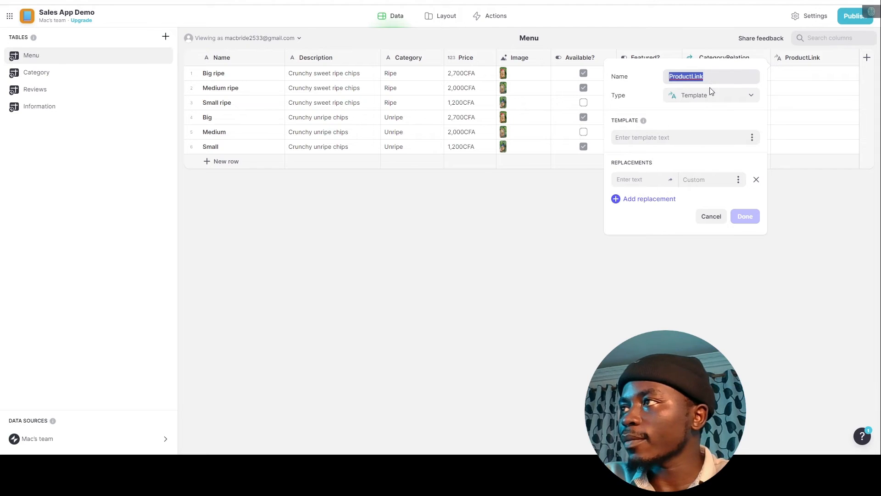
# Paste the copied number into the ProductLink template, then copy the full WhatsApp link from respond.io.
pyautogui.click(655, 137)
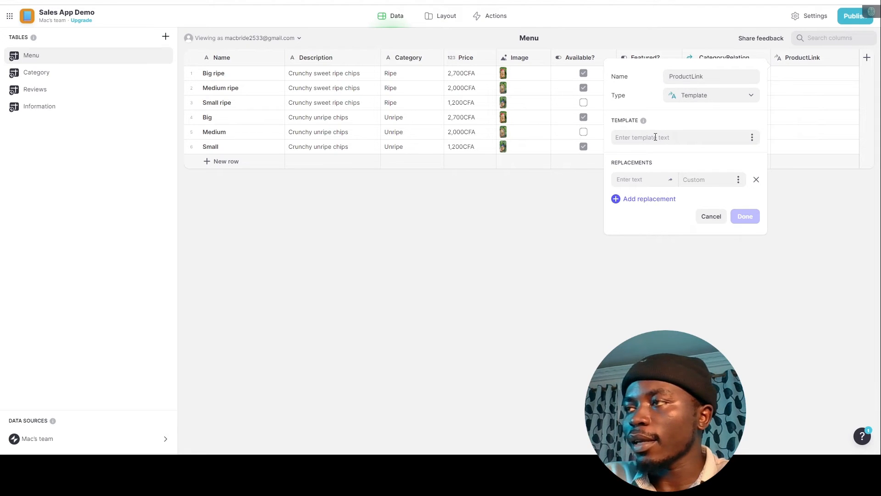
pyautogui.hotkey('ctrl', 'v')
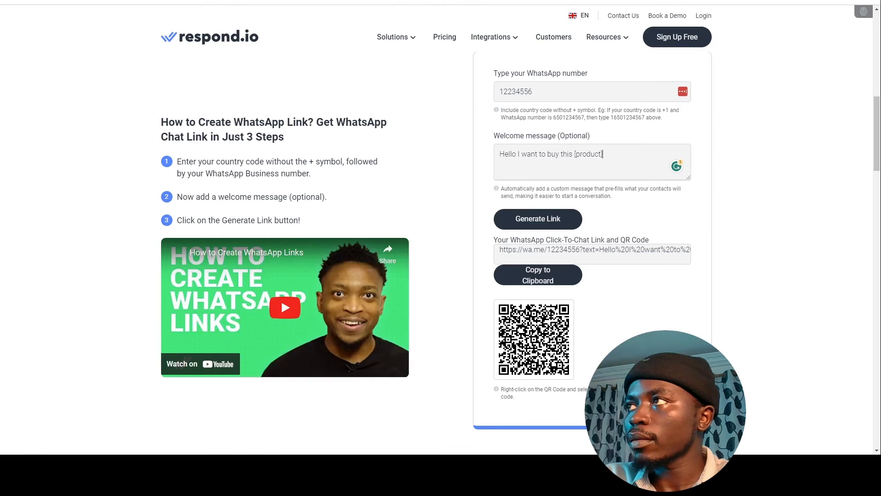
pyautogui.doubleClick(561, 250)
pyautogui.click(545, 275)
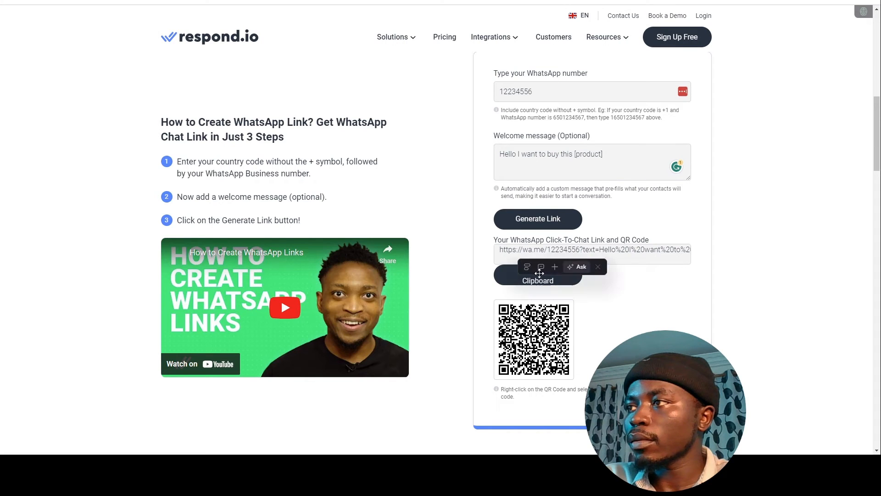
pyautogui.click(514, 279)
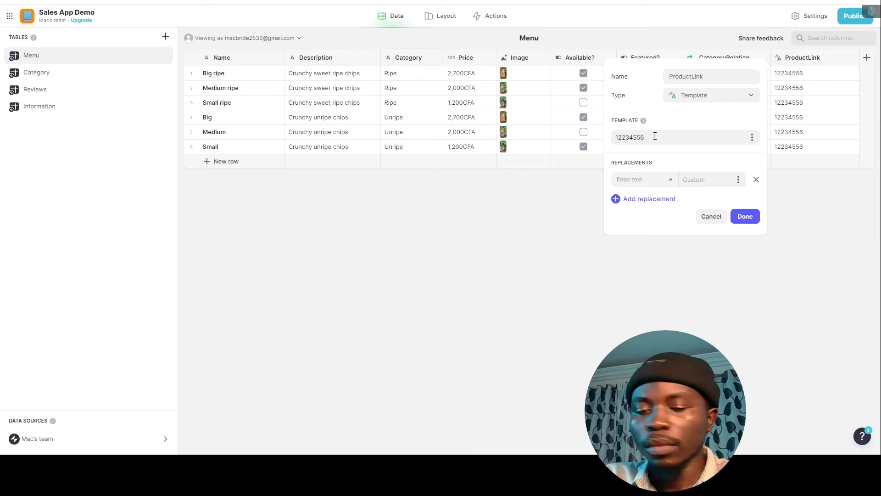
# Replace the ProductLink template with the full wa.me link, starting a [number] placeholder over the phone number.
pyautogui.hotkey('ctrl', 'a')
pyautogui.hotkey('ctrl', 'v')
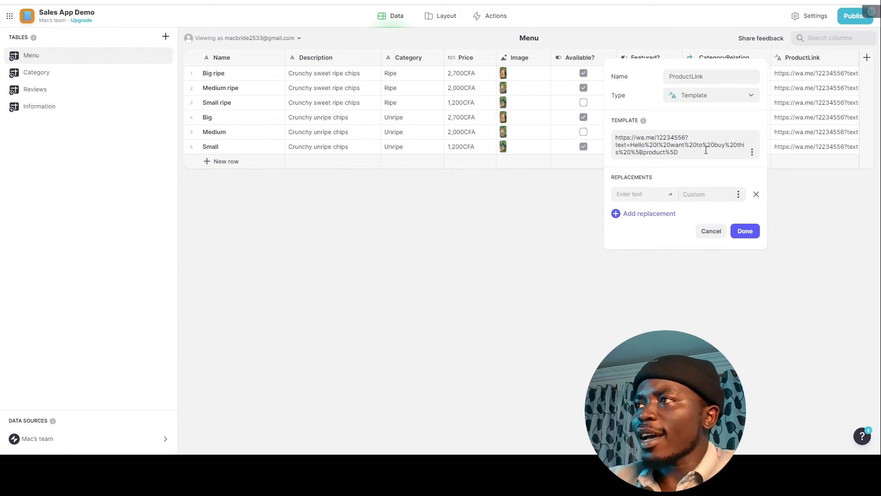
pyautogui.moveTo(657, 137); pyautogui.dragTo(687, 139)
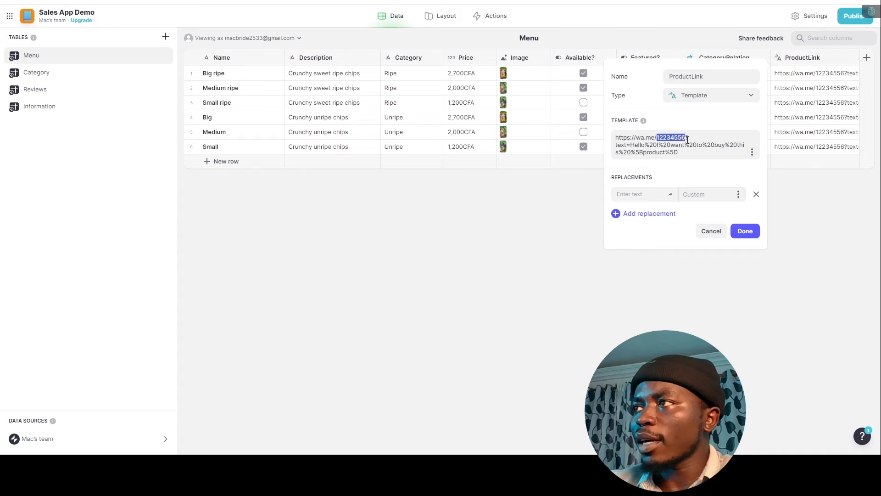
pyautogui.write('[number')
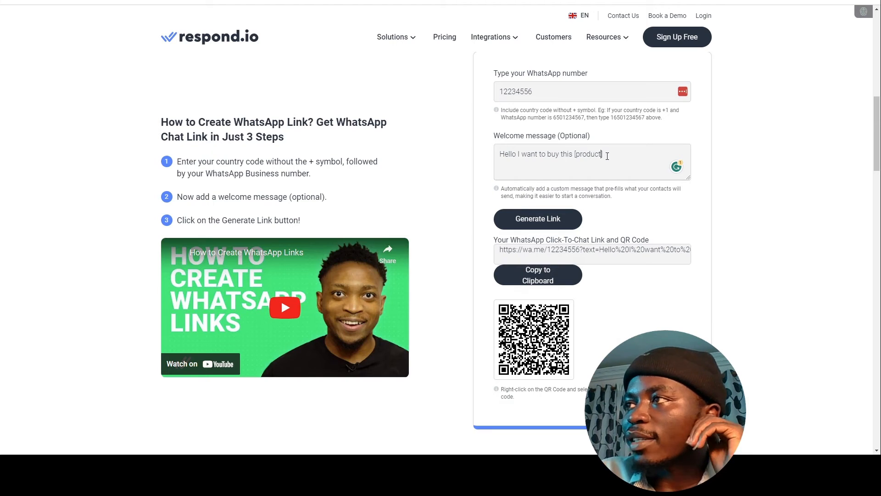
# Regenerate and copy the respond.io wa.me link with the welcome message ending 'this product: '.
pyautogui.write(']')
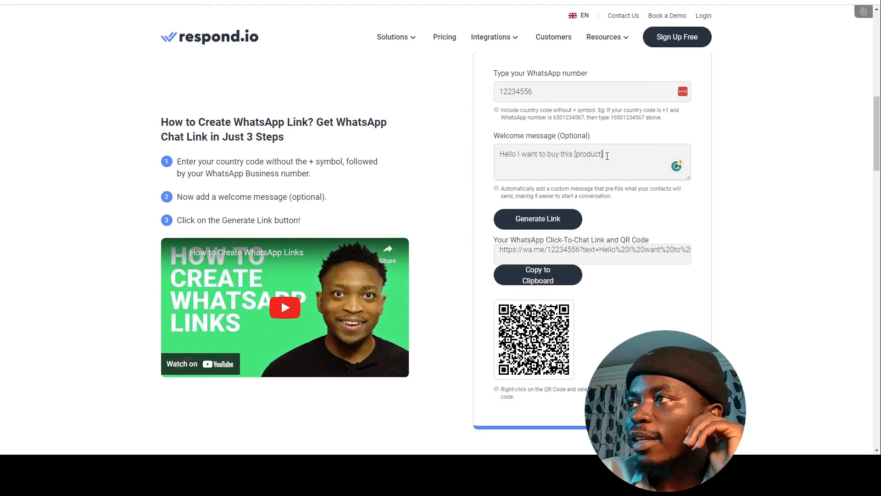
pyautogui.press('BackSpace')
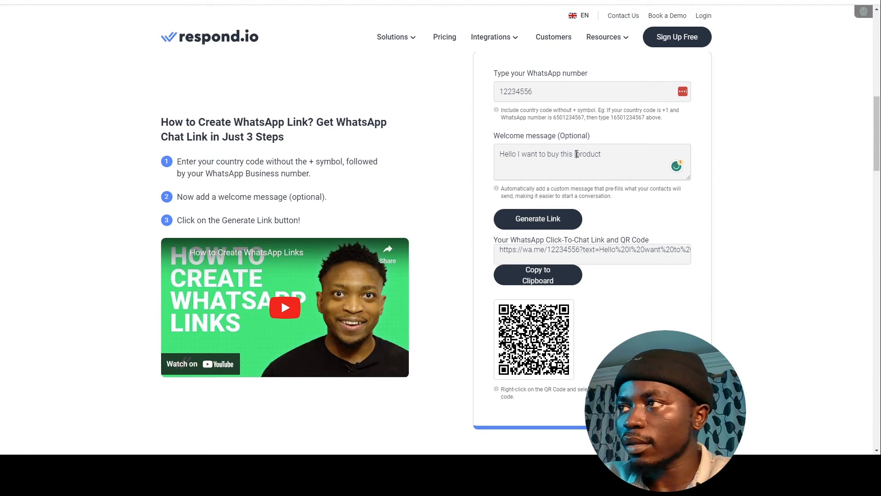
pyautogui.click(534, 221)
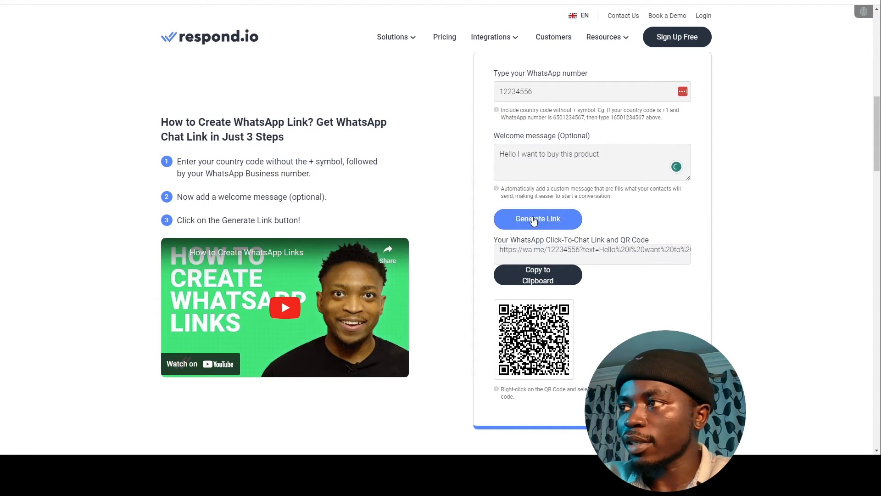
pyautogui.click(527, 281)
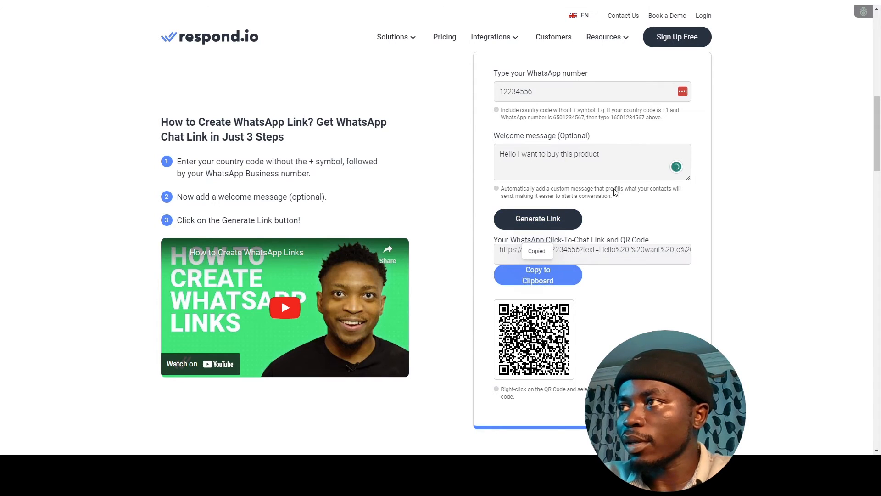
pyautogui.click(598, 157)
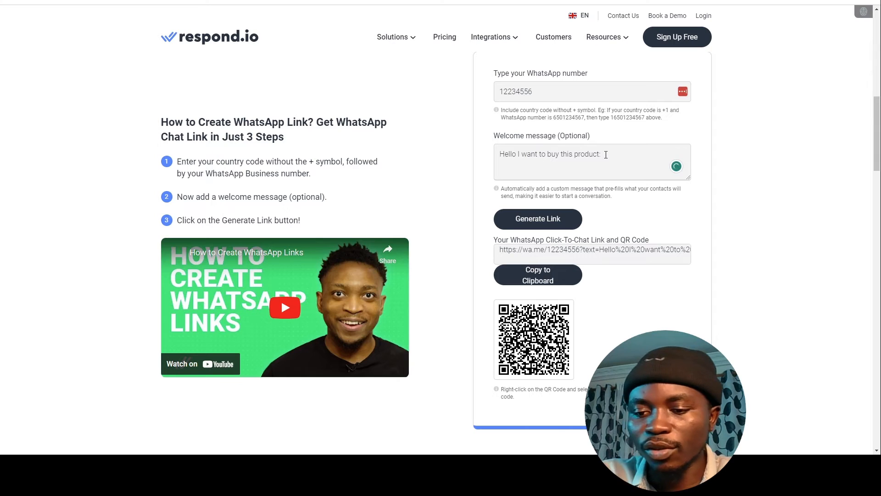
pyautogui.click(531, 231)
pyautogui.click(532, 281)
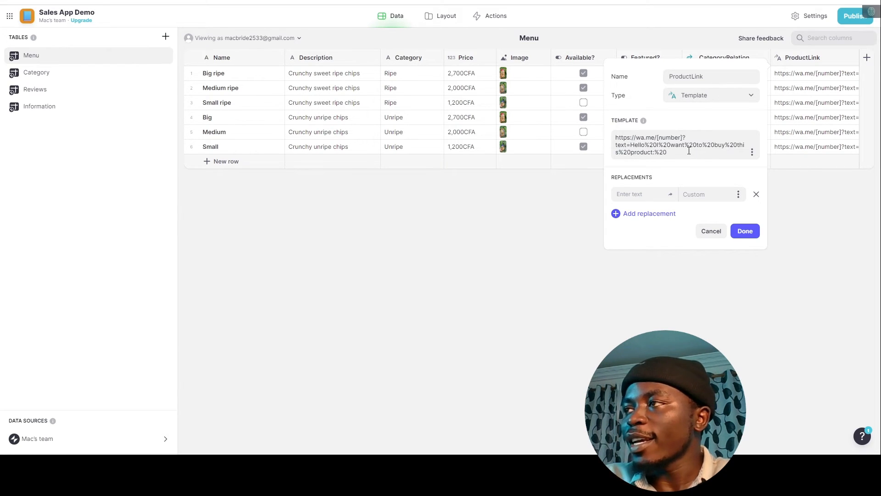
# Append [Product] to the template and add [number] as the first replacement placeholder.
pyautogui.write('[')
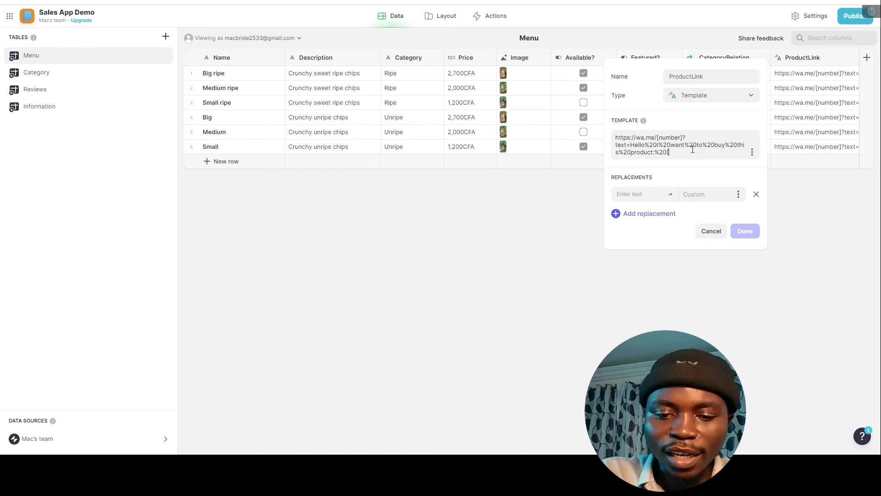
pyautogui.write('Product')
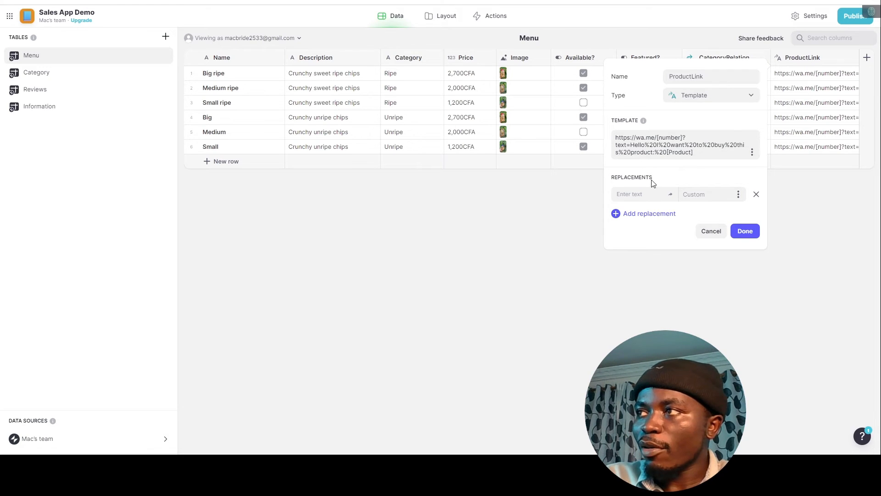
pyautogui.moveTo(657, 137); pyautogui.dragTo(683, 137)
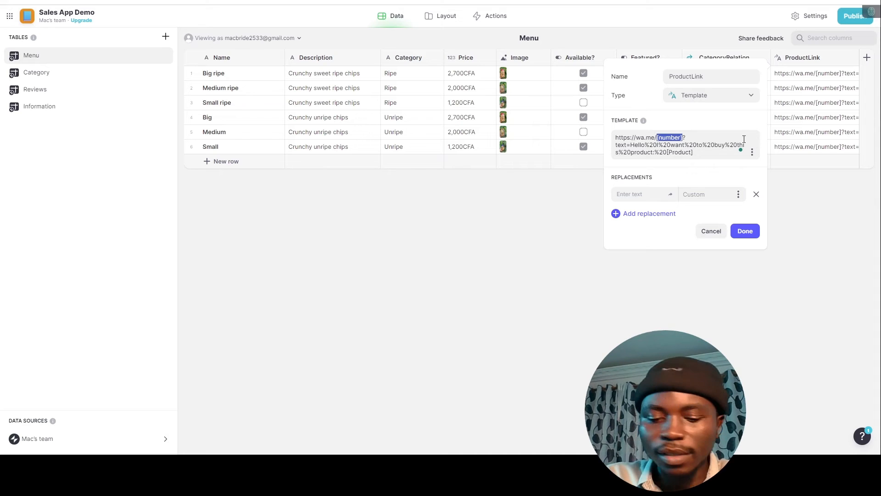
pyautogui.click(652, 195)
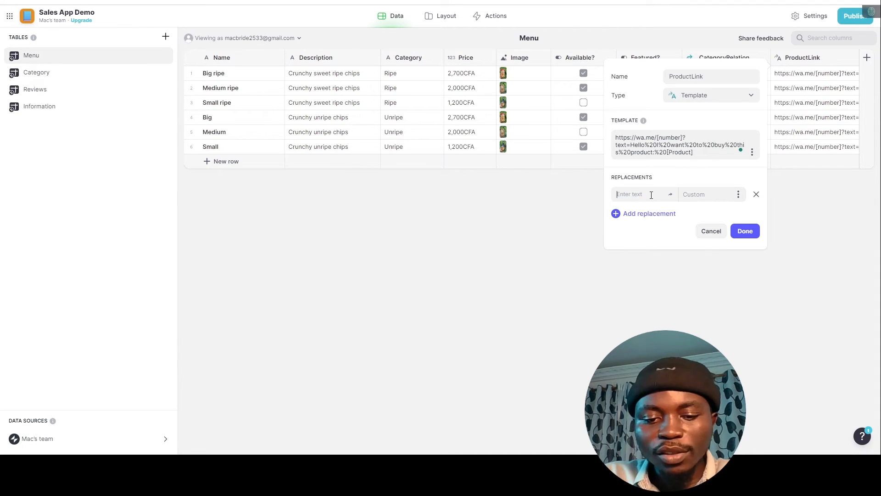
pyautogui.hotkey('ctrl', 'v')
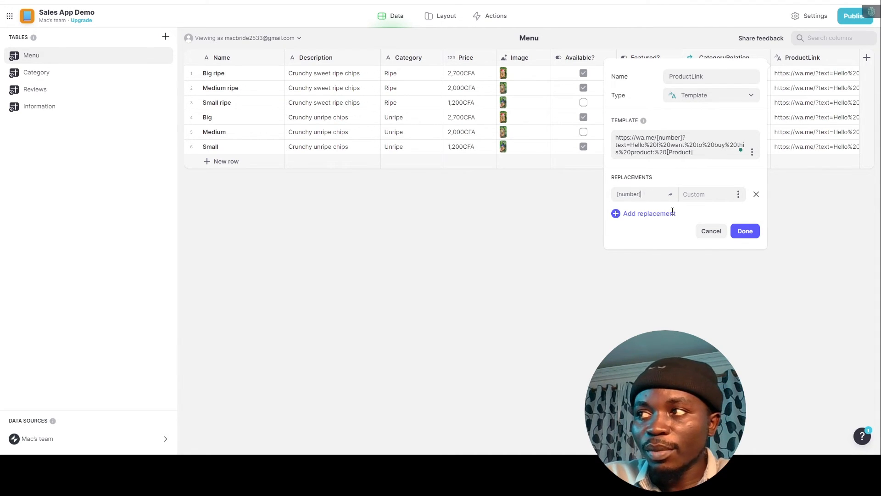
# Add a second replacement that fills [Product] with each item's Name column.
pyautogui.click(637, 215)
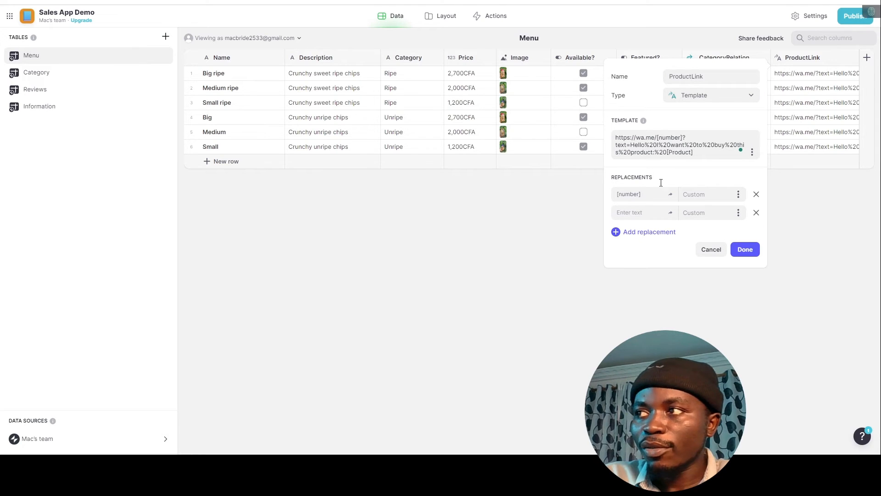
pyautogui.moveTo(698, 151); pyautogui.dragTo(683, 153)
pyautogui.click(639, 214)
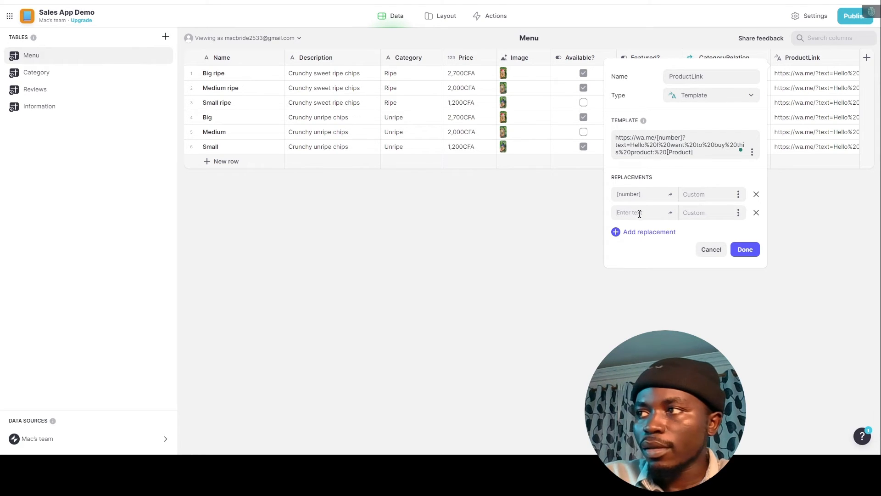
pyautogui.hotkey('ctrl', 'v')
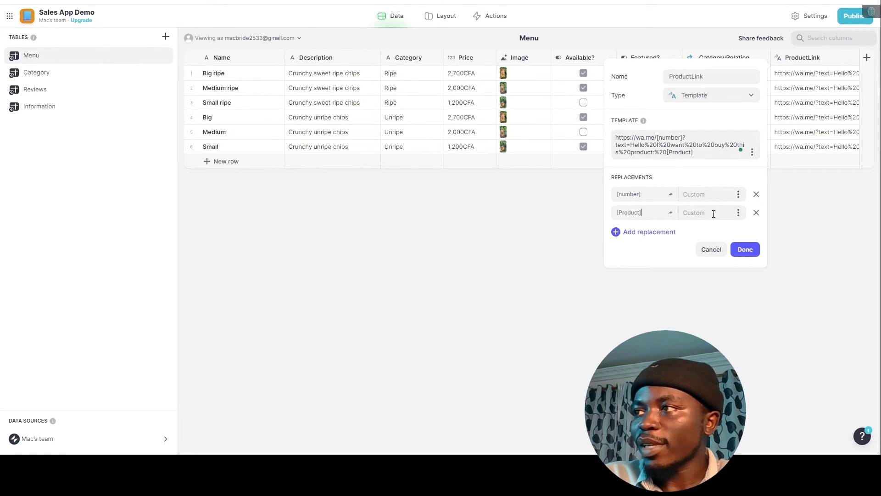
pyautogui.click(740, 213)
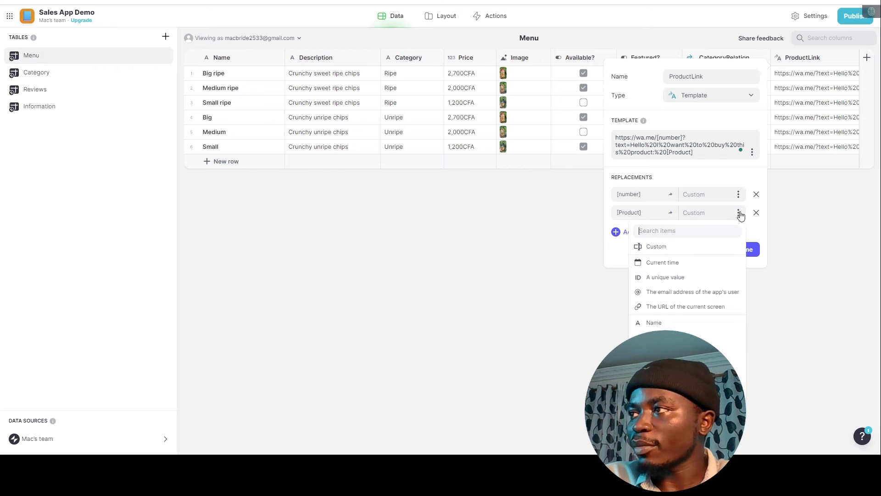
pyautogui.click(656, 323)
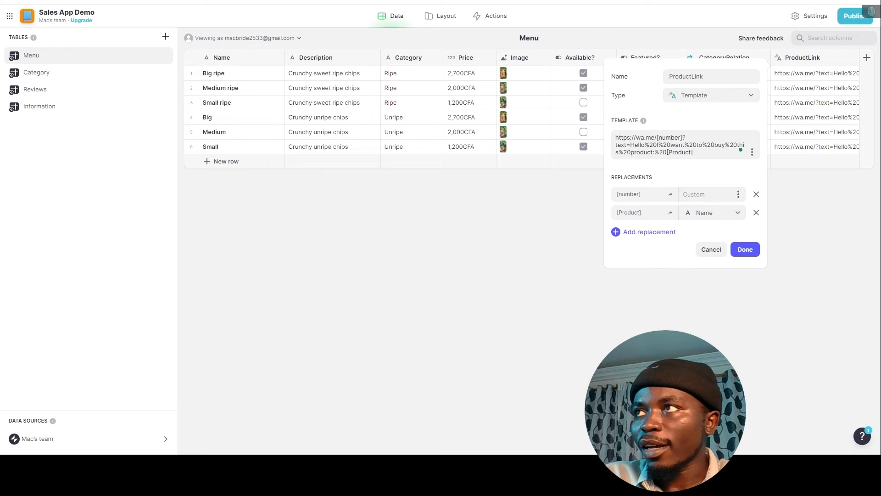
# Set the WhatsApp phone number as the value for [number] and save the template.
pyautogui.click(527, 1)
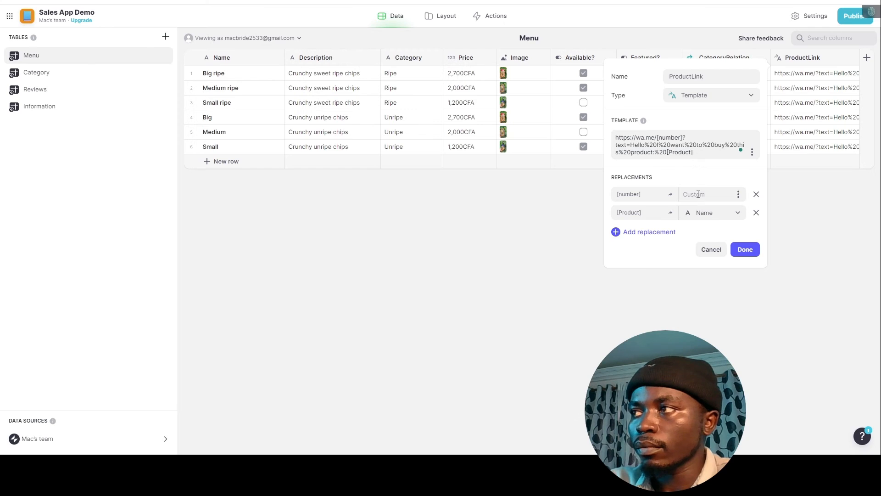
pyautogui.click(698, 194)
pyautogui.hotkey('ctrl', 'v')
pyautogui.press('BackSpace')
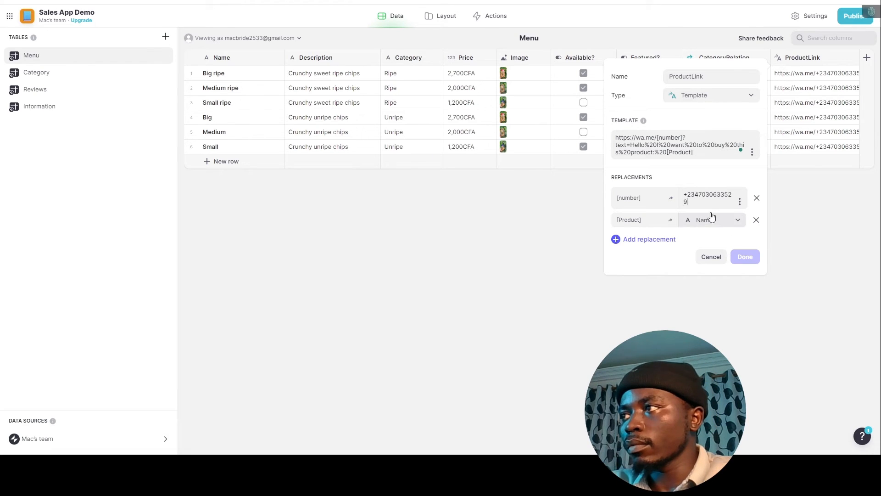
pyautogui.click(745, 257)
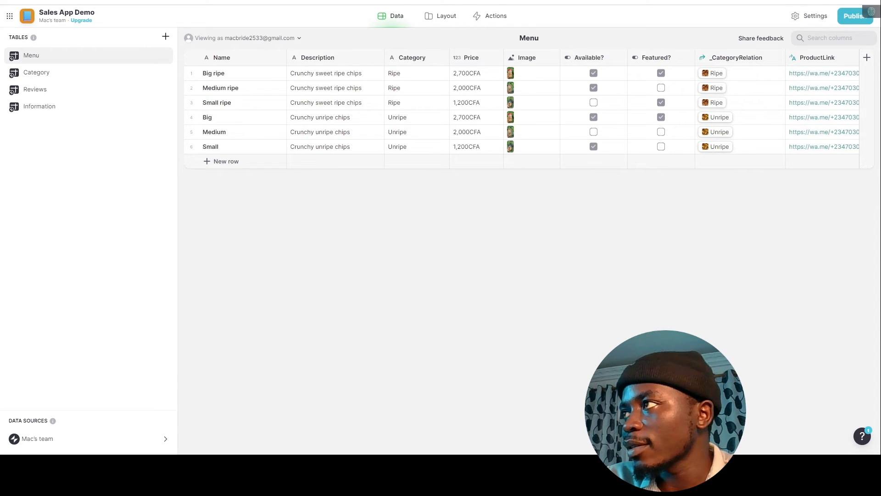
# Narrow the _CategoryRelation column and view Big ripe's full ProductLink WhatsApp URL.
pyautogui.moveTo(785, 59); pyautogui.dragTo(728, 61)
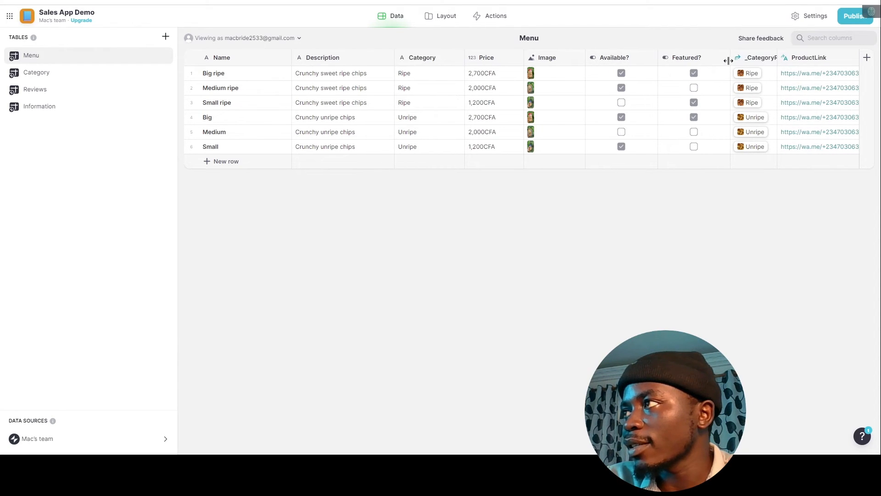
pyautogui.click(815, 78)
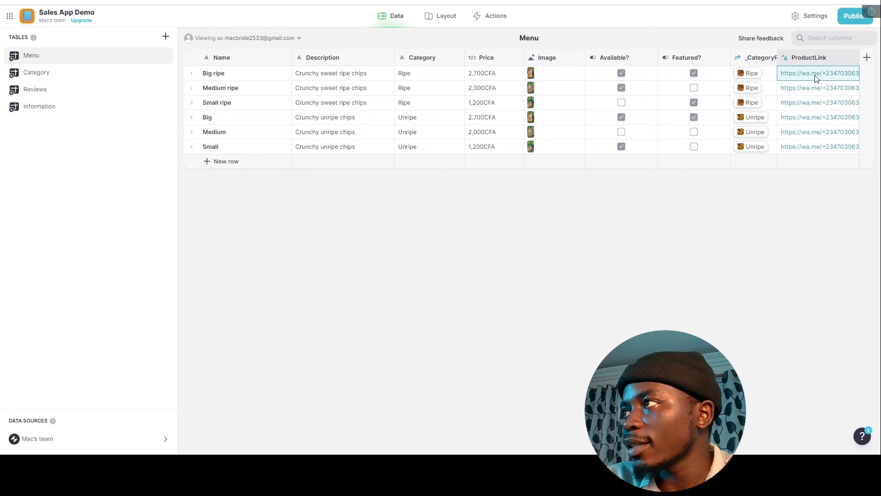
pyautogui.doubleClick(815, 76)
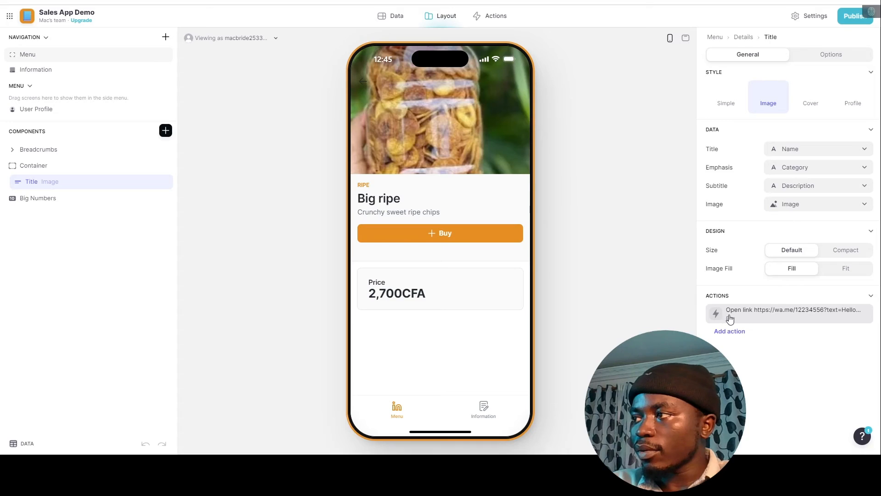
# Replace the Buy action's hard-coded URL with the ProductLink column and test it in the preview.
pyautogui.click(730, 317)
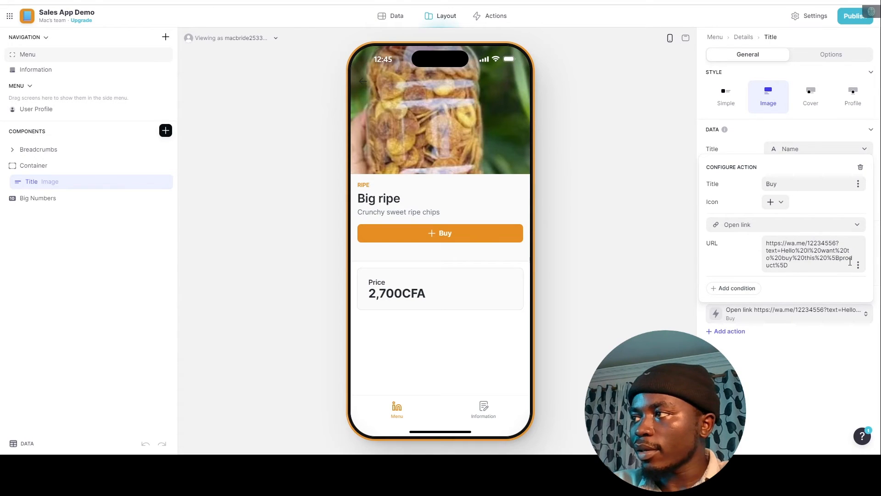
pyautogui.hotkey('ctrl', 'a')
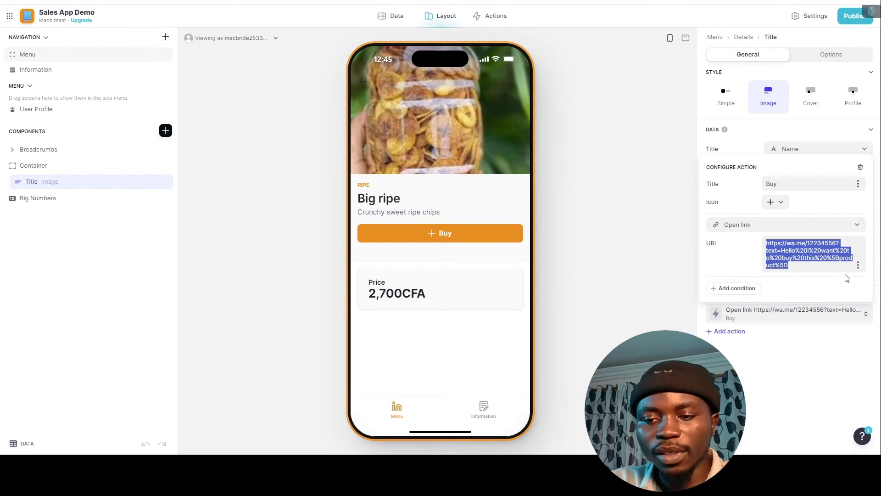
pyautogui.press('BackSpace')
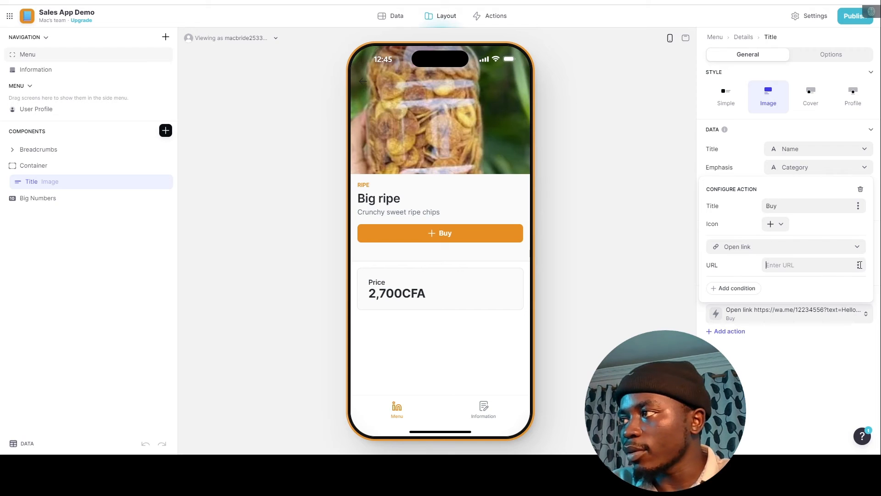
pyautogui.click(858, 265)
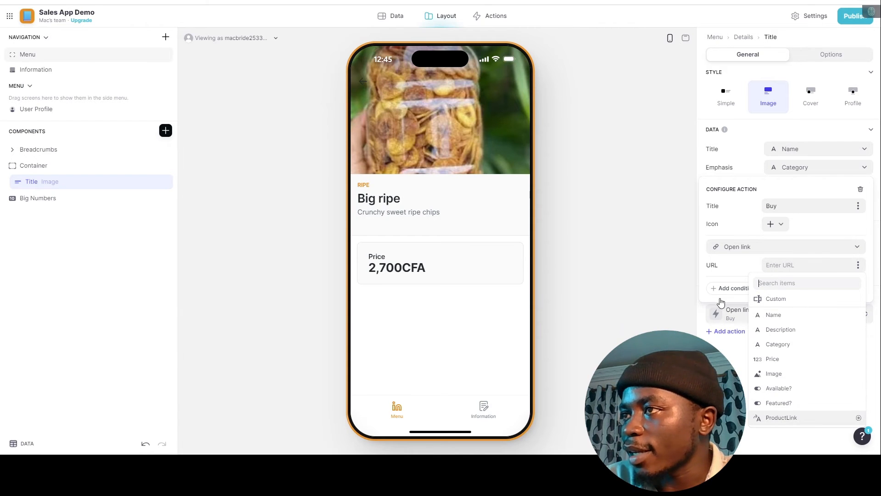
pyautogui.press('Return')
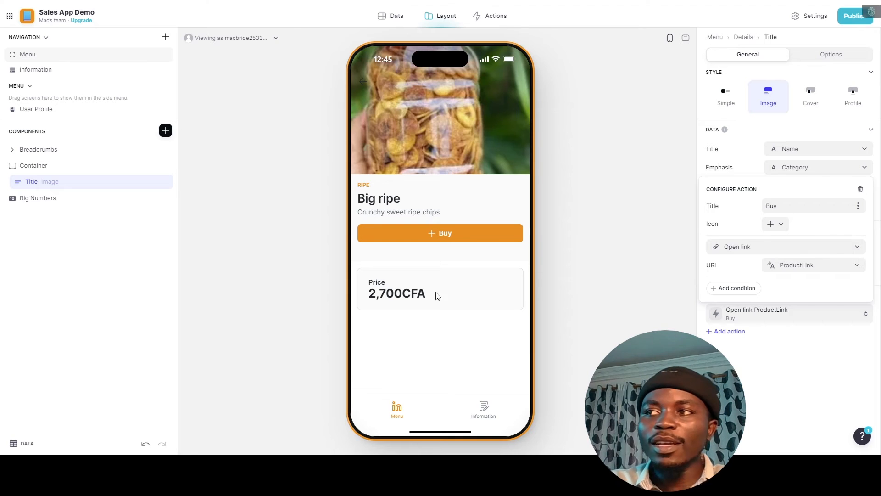
pyautogui.doubleClick(60, 182)
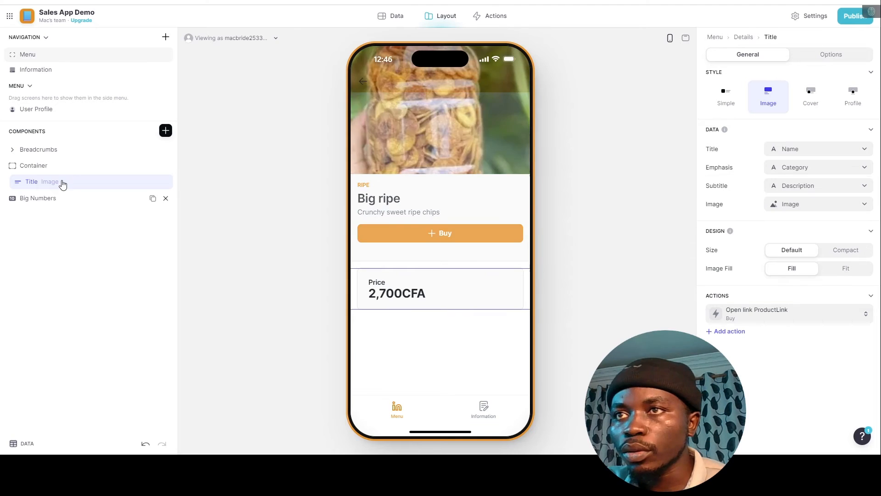
pyautogui.click(464, 238)
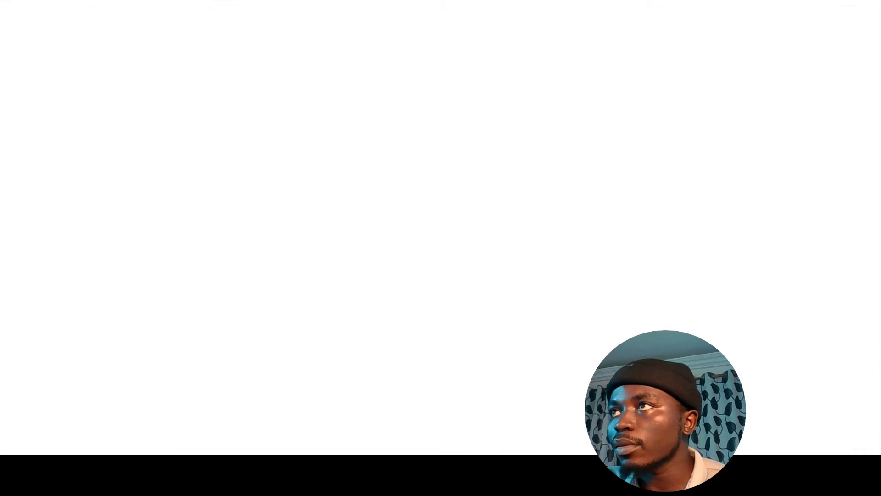
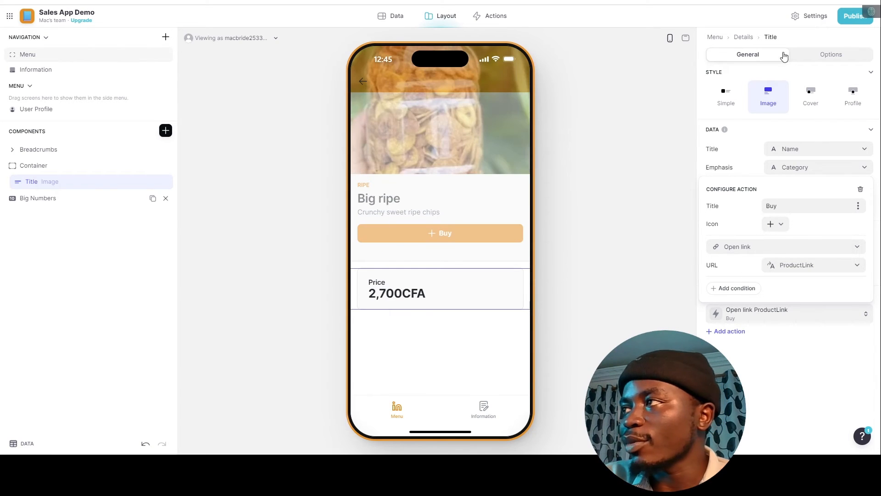
# Start a condition on the Buy action, which brings up the visibility-is-not-security notice.
pyautogui.click(734, 288)
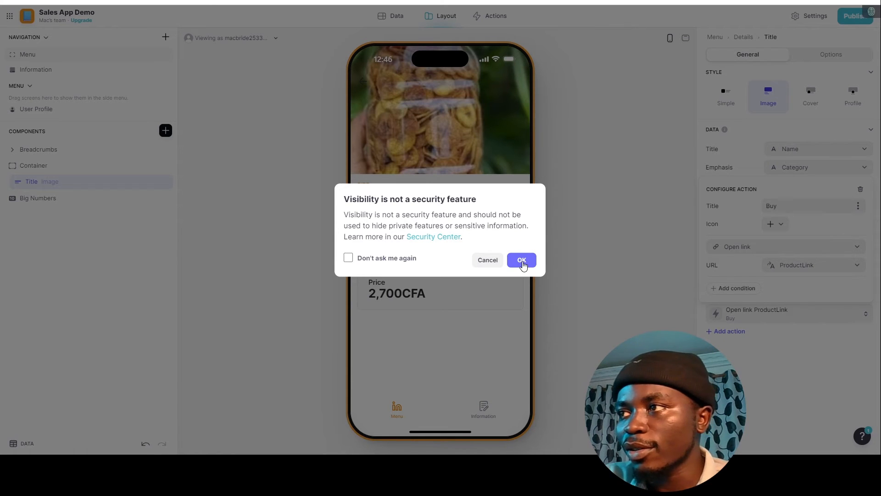
# Dismiss the notice and set the Buy action's condition to Available? is checked.
pyautogui.click(521, 260)
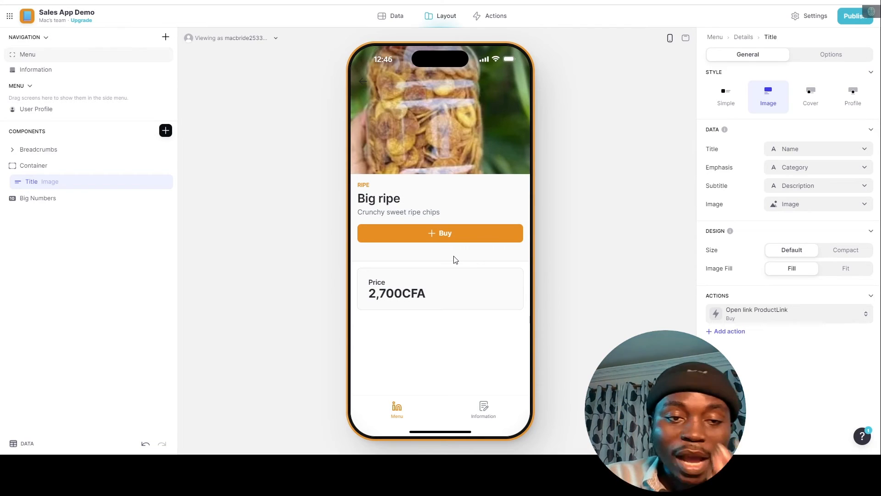
pyautogui.click(757, 312)
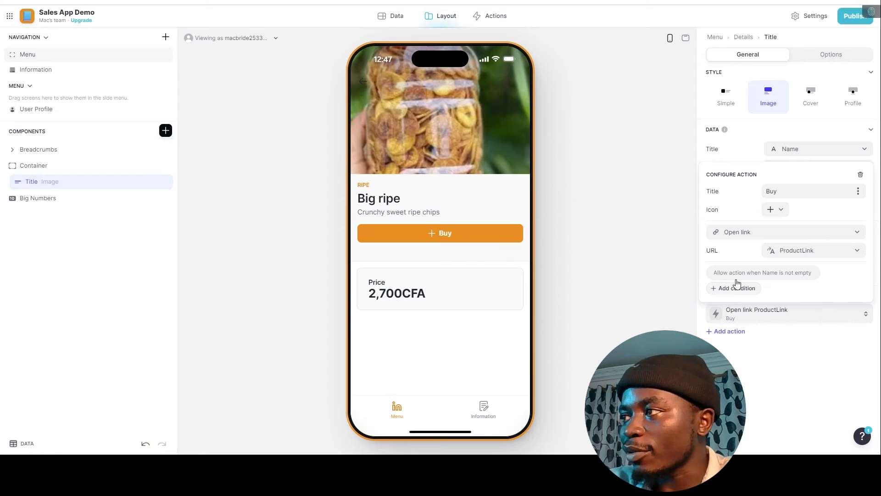
pyautogui.click(761, 276)
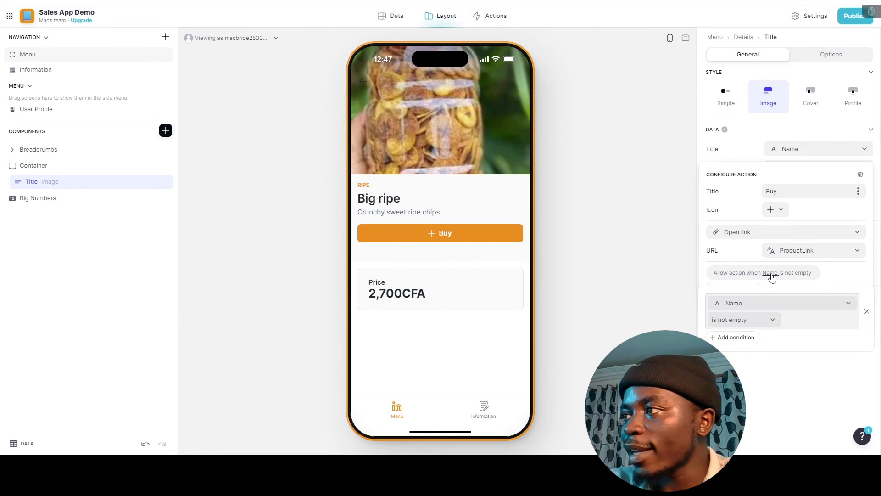
pyautogui.click(772, 277)
pyautogui.click(772, 278)
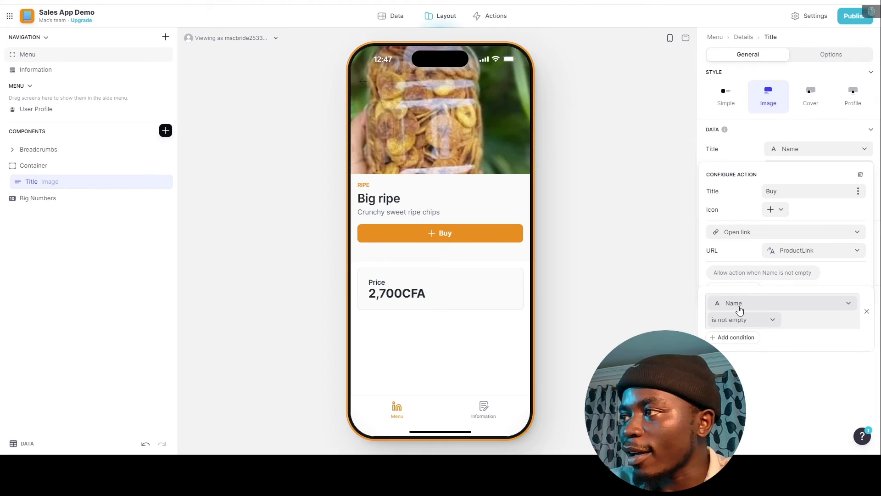
pyautogui.click(739, 308)
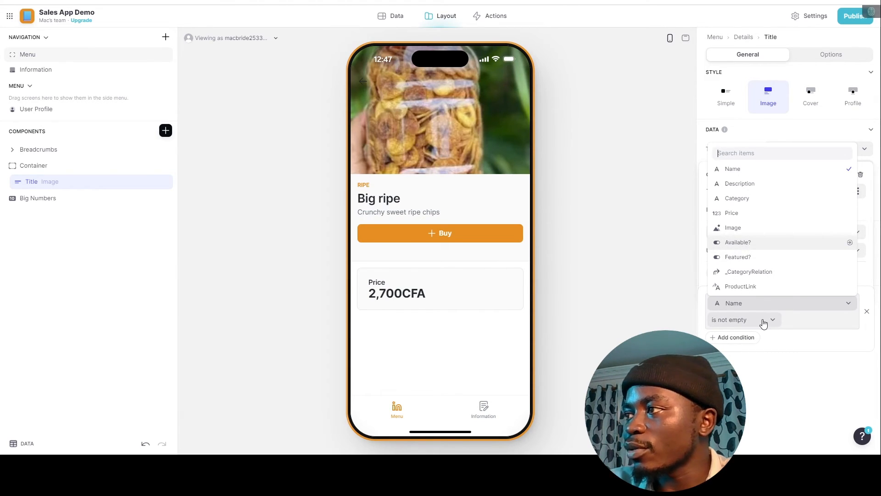
pyautogui.press('Return')
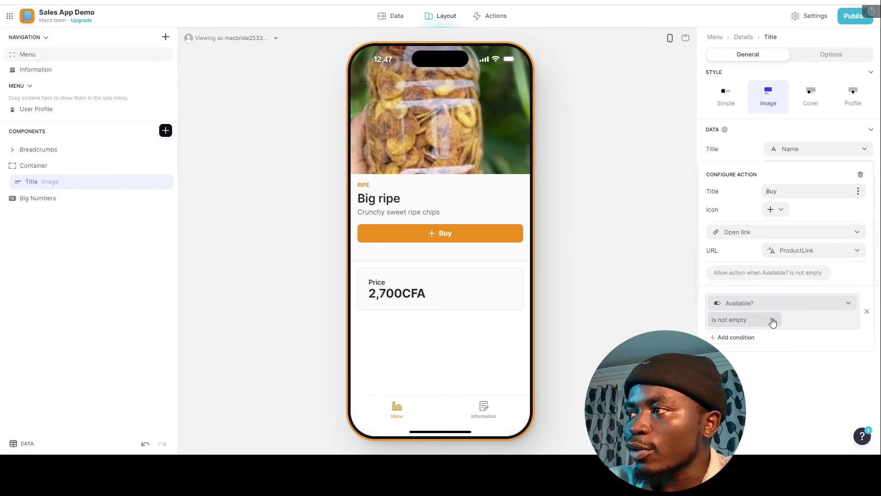
pyautogui.click(772, 321)
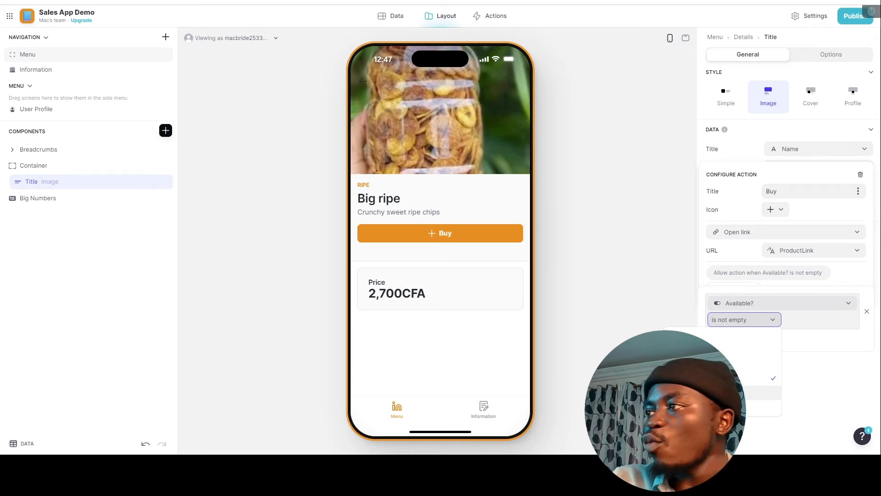
pyautogui.click(762, 392)
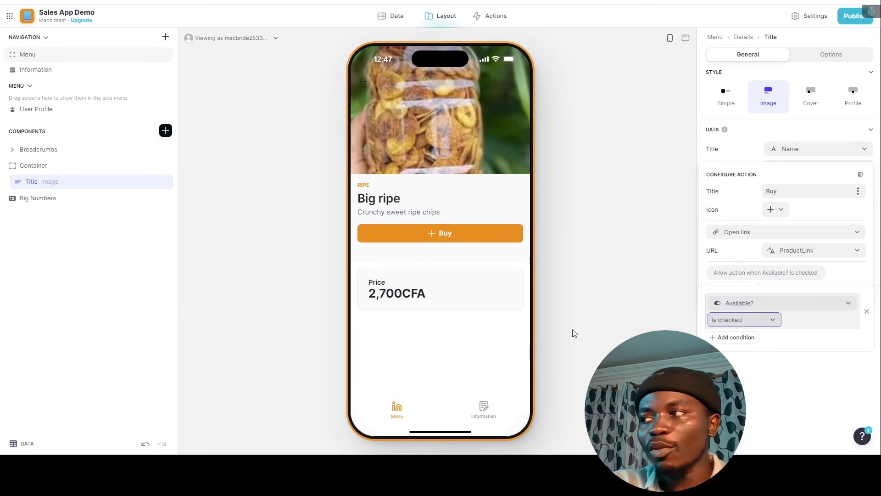
pyautogui.click(754, 374)
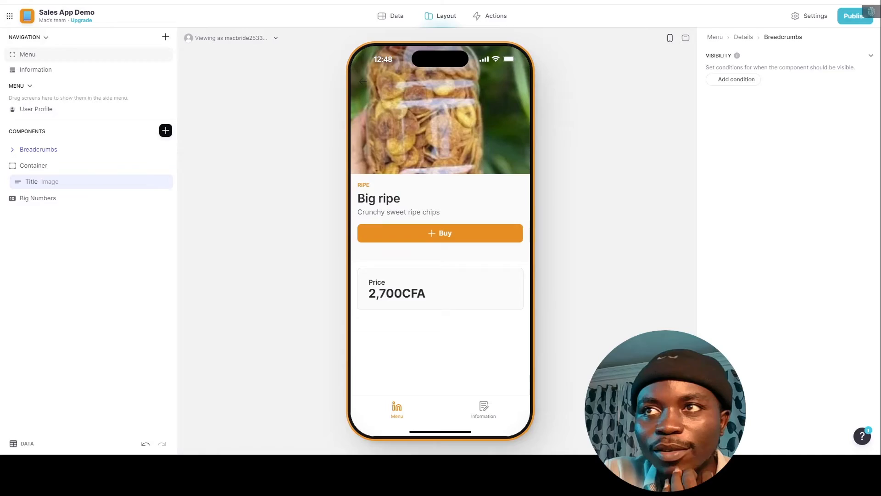
# Insert a Card collection under the price, sourced from the Menu table.
pyautogui.click(166, 130)
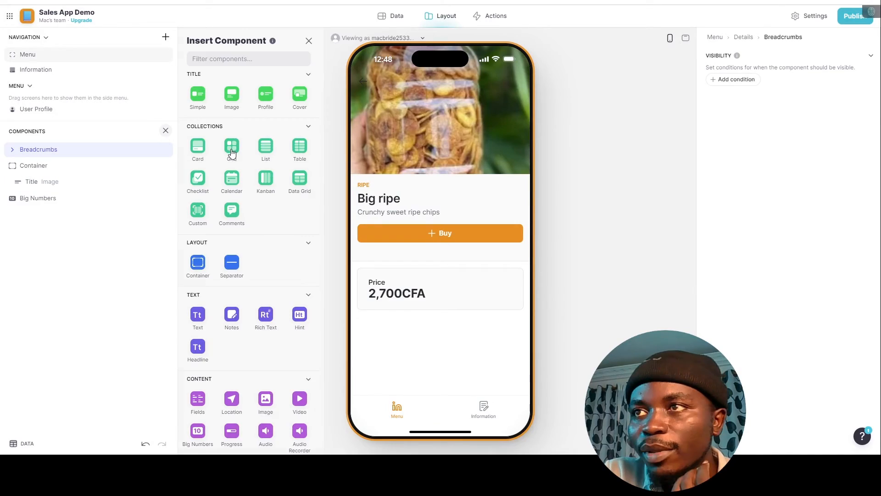
pyautogui.click(231, 147)
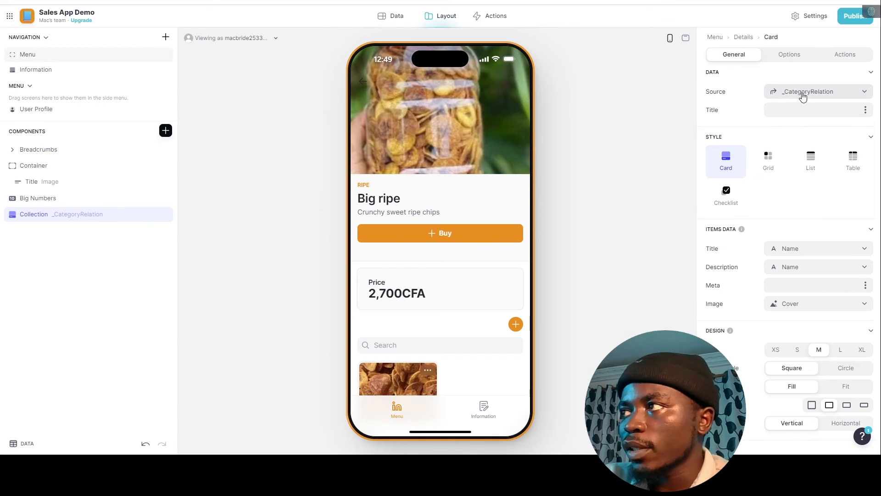
pyautogui.click(828, 93)
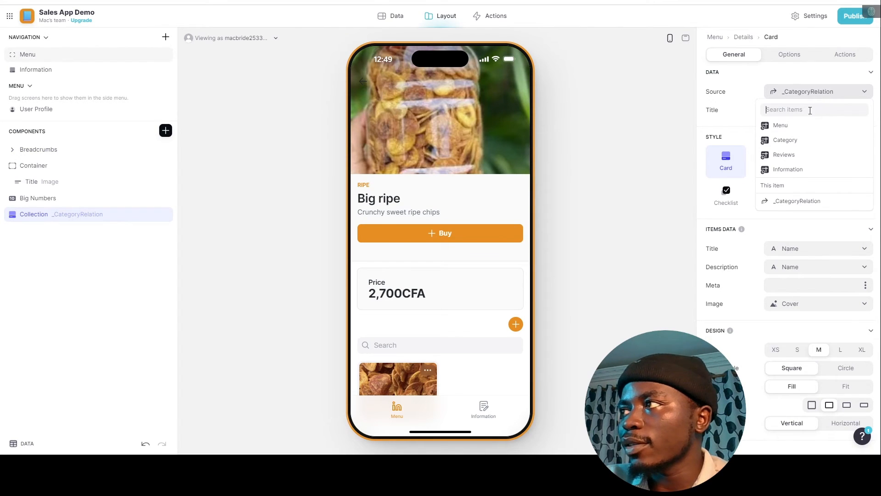
pyautogui.click(790, 128)
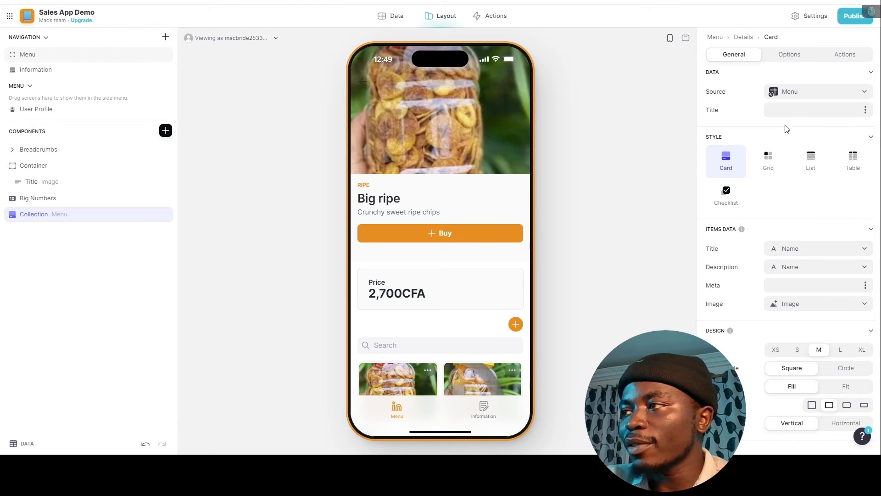
pyautogui.click(789, 55)
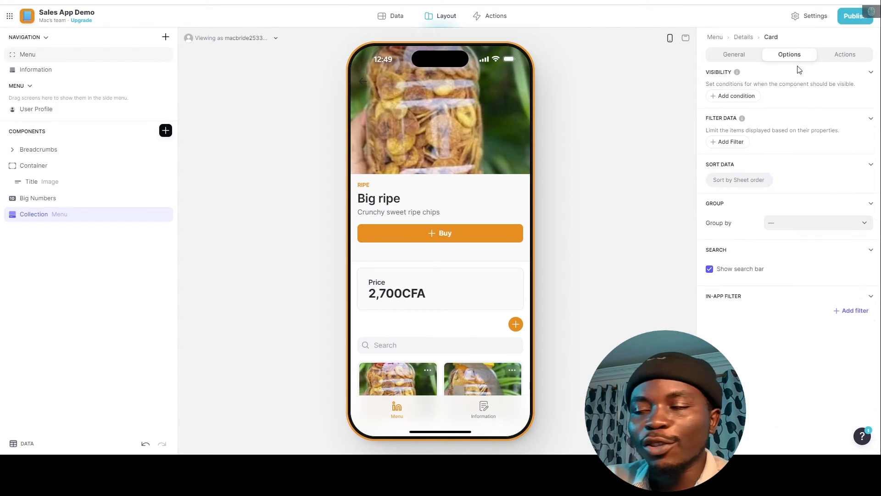
# Filter the collection with Category is Screen > Category.
pyautogui.click(733, 145)
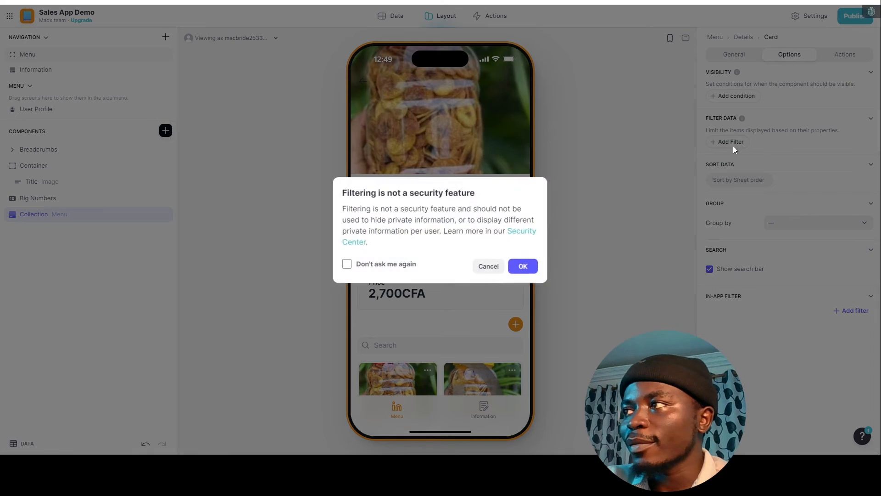
pyautogui.click(520, 265)
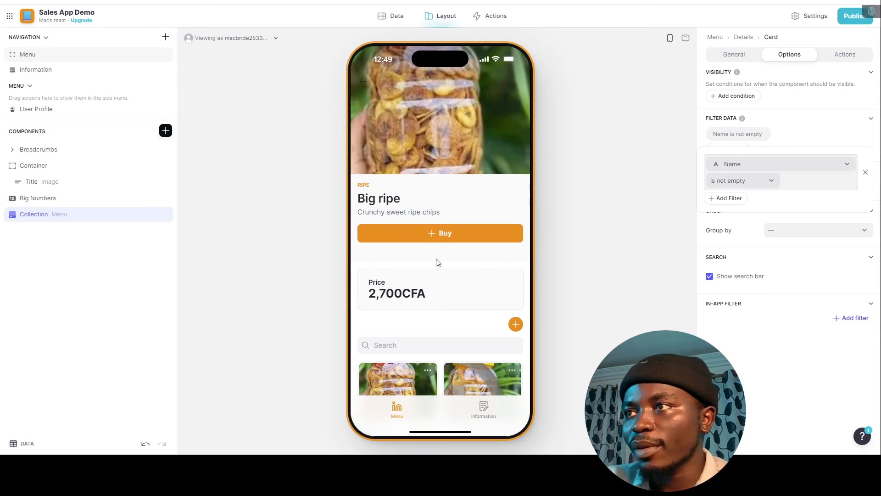
pyautogui.click(776, 168)
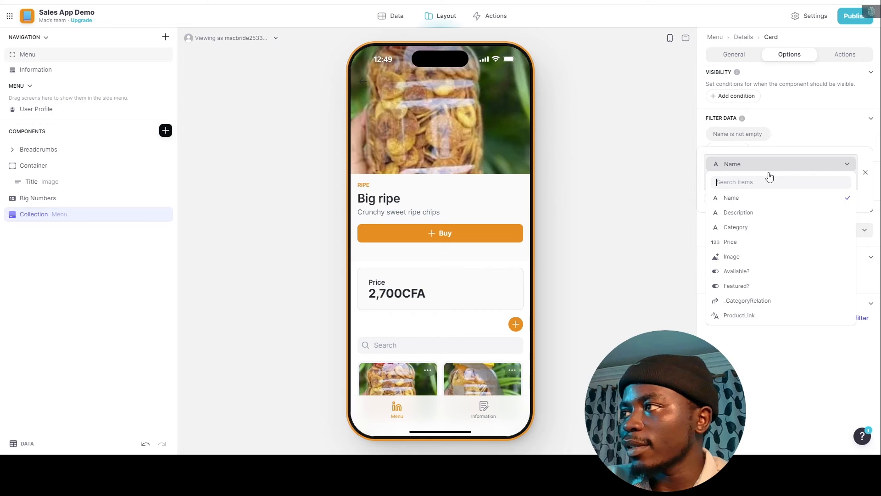
pyautogui.click(735, 227)
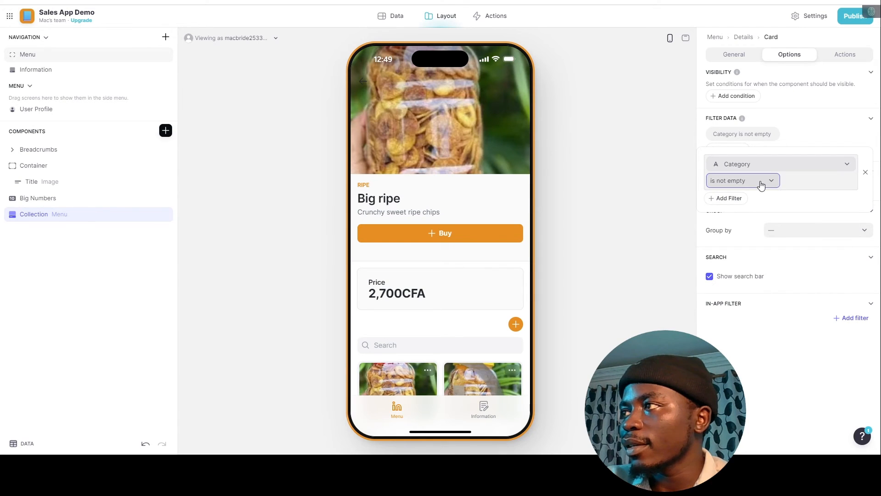
pyautogui.click(761, 183)
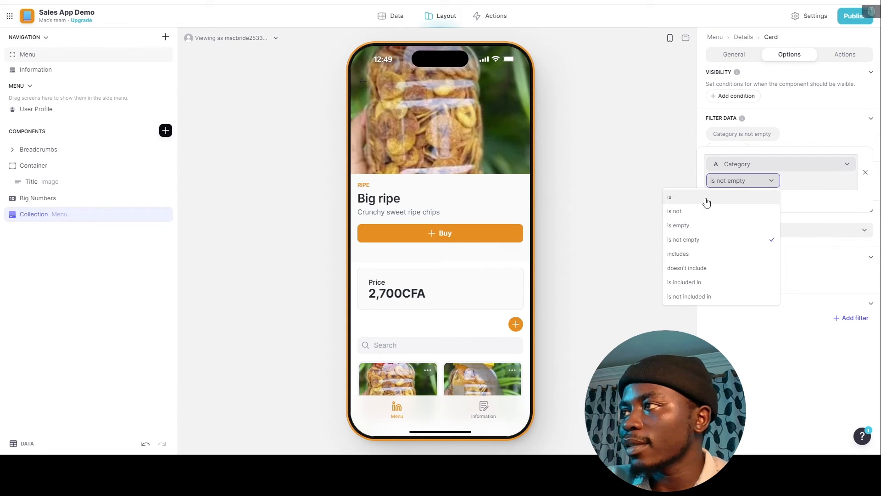
pyautogui.click(752, 198)
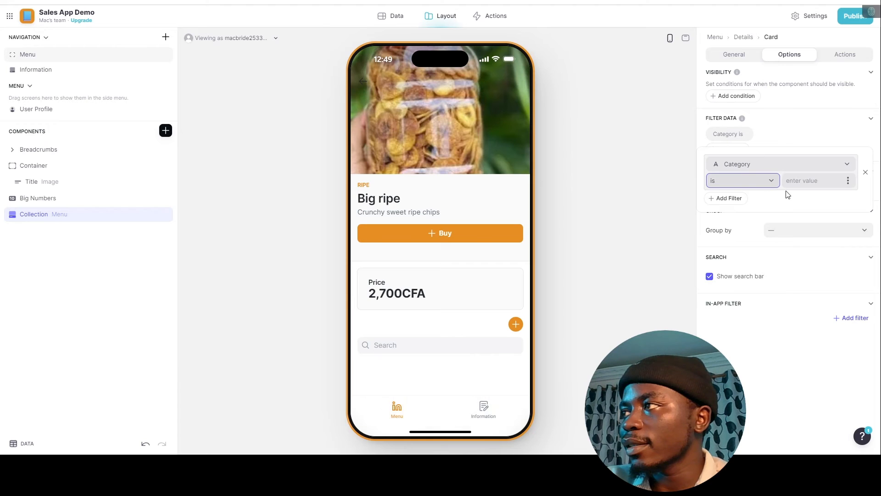
pyautogui.click(847, 181)
pyautogui.moveTo(834, 253)
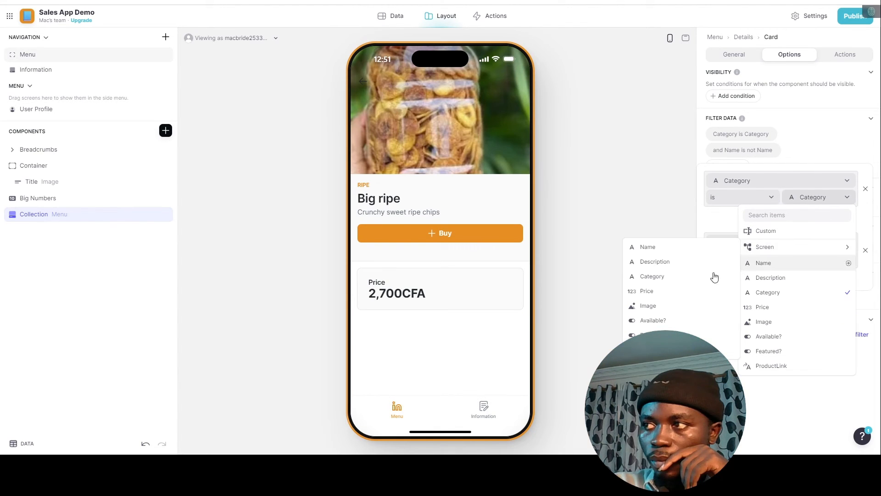
pyautogui.click(663, 277)
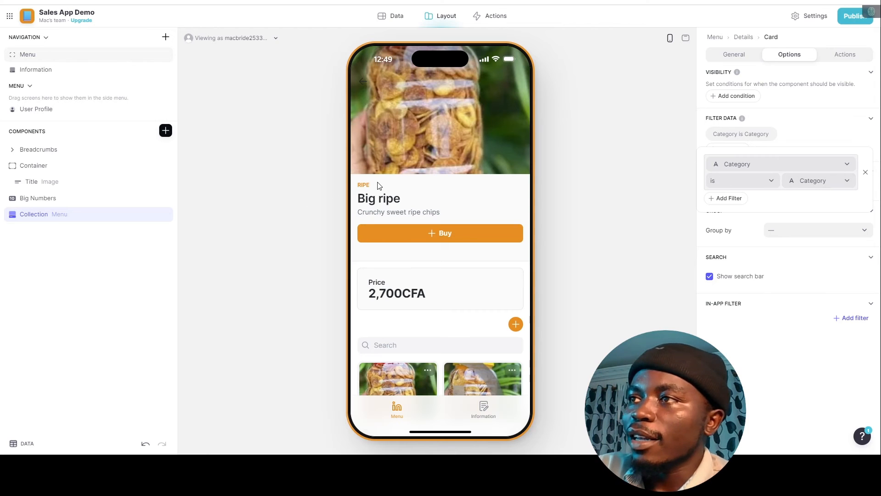
pyautogui.scroll(-3, 442, 231)
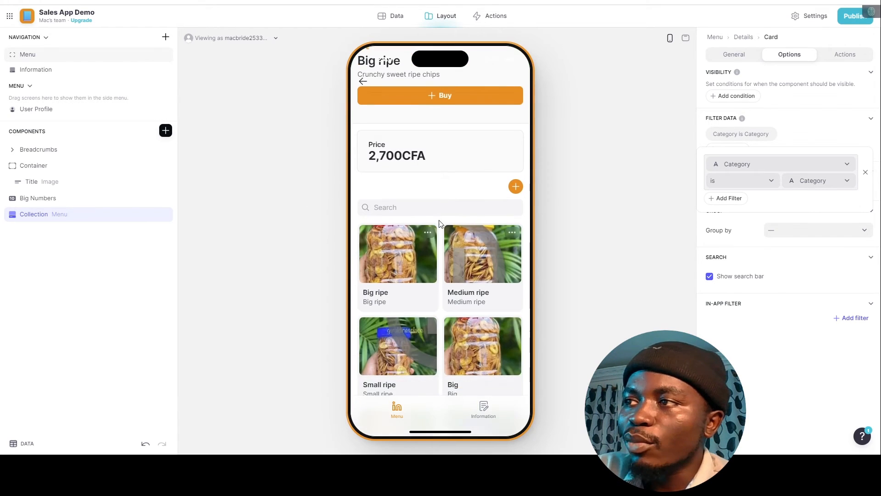
# Add a second filter, Name is not Screen > Name, so the current product is excluded.
pyautogui.click(732, 198)
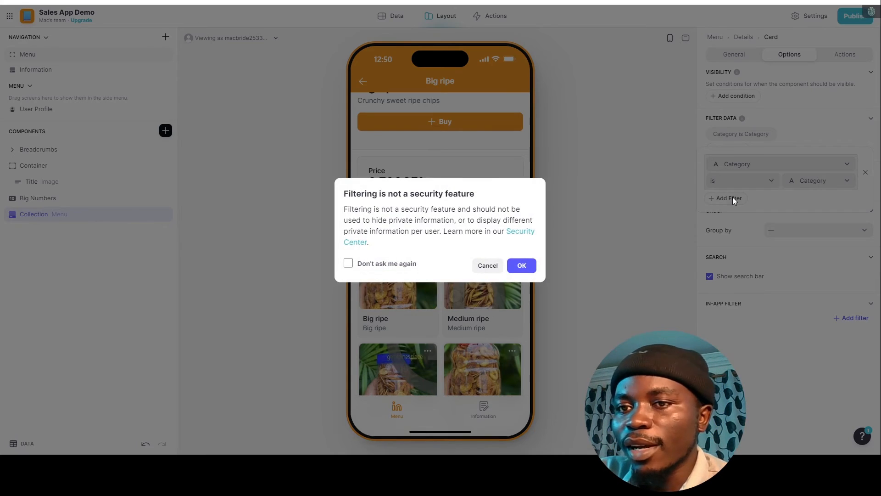
pyautogui.press('Return')
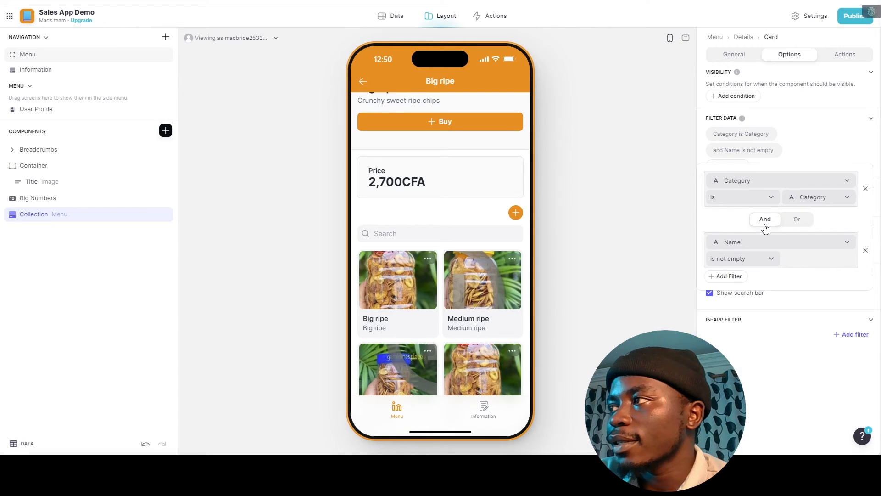
pyautogui.click(753, 243)
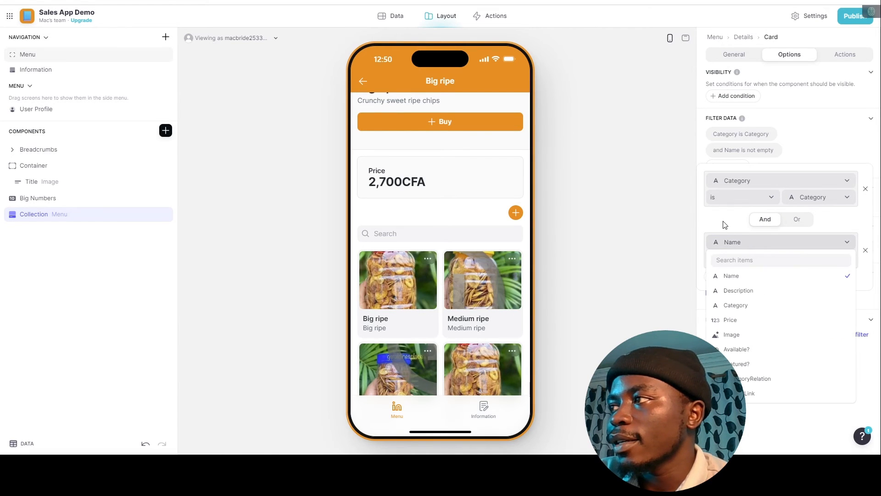
pyautogui.click(727, 245)
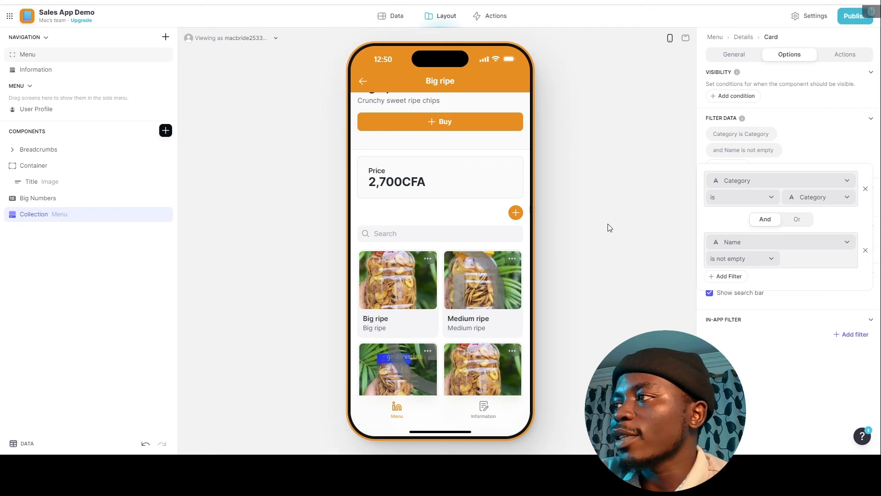
pyautogui.click(769, 258)
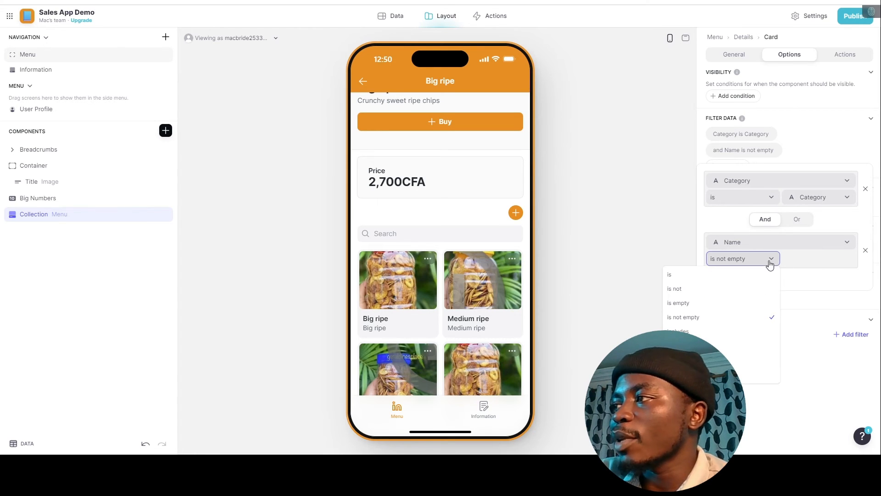
pyautogui.click(736, 289)
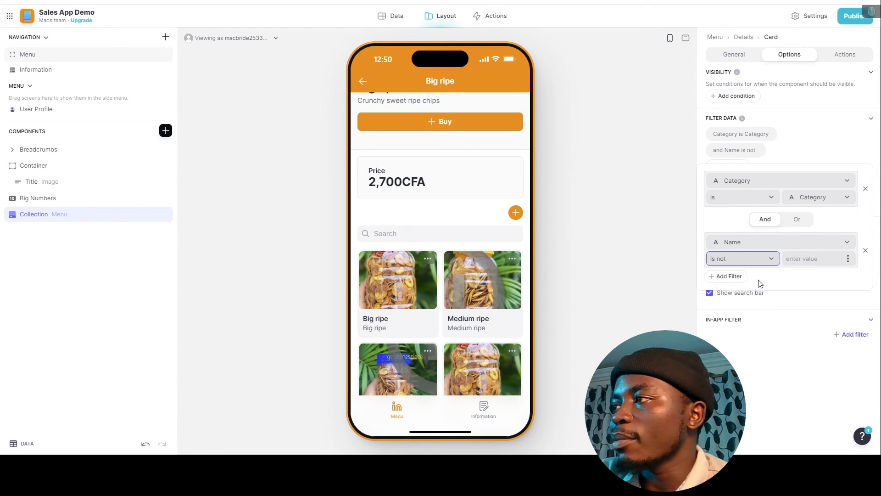
pyautogui.click(820, 261)
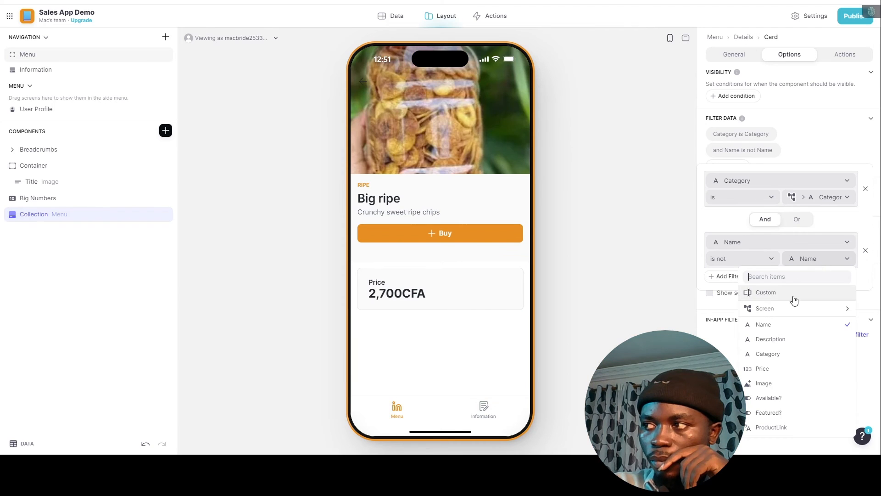
pyautogui.moveTo(782, 317)
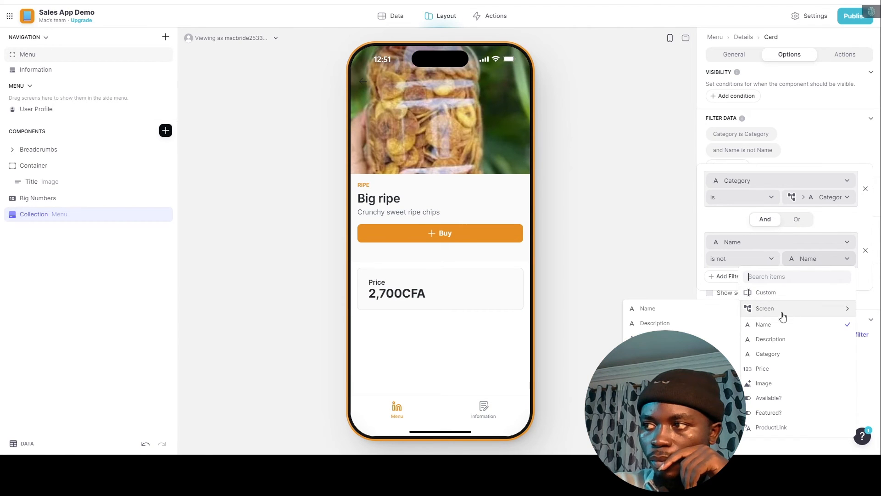
pyautogui.click(667, 314)
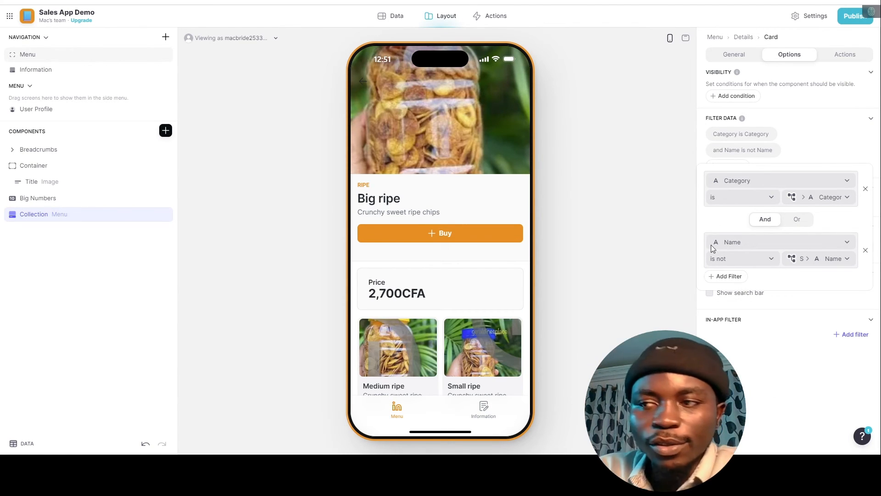
pyautogui.scroll(-1, 446, 304)
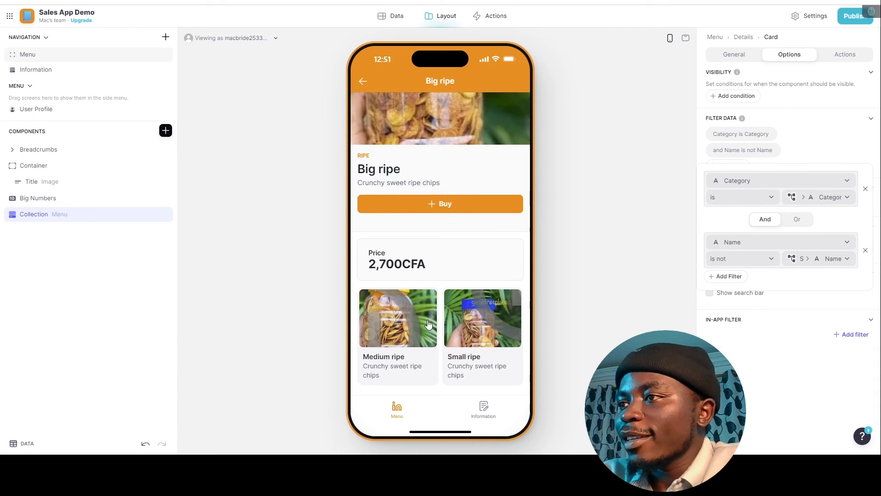
pyautogui.scroll(1, 438, 252)
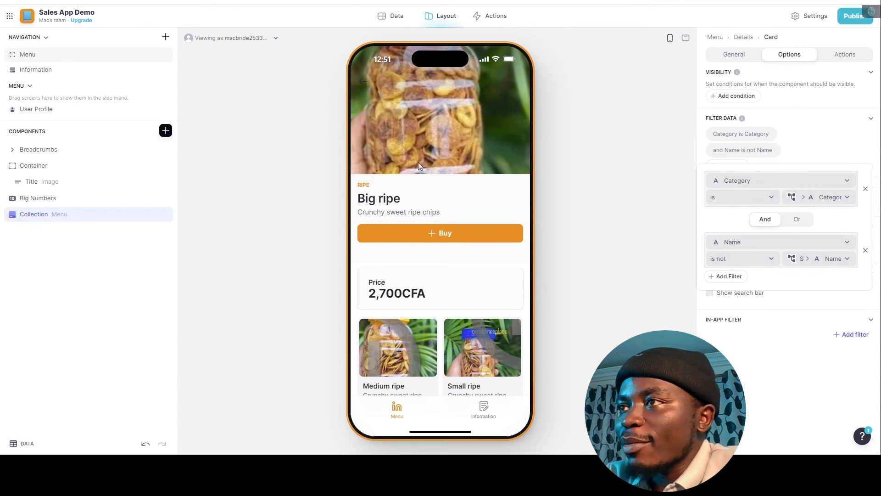
pyautogui.scroll(-1, 435, 176)
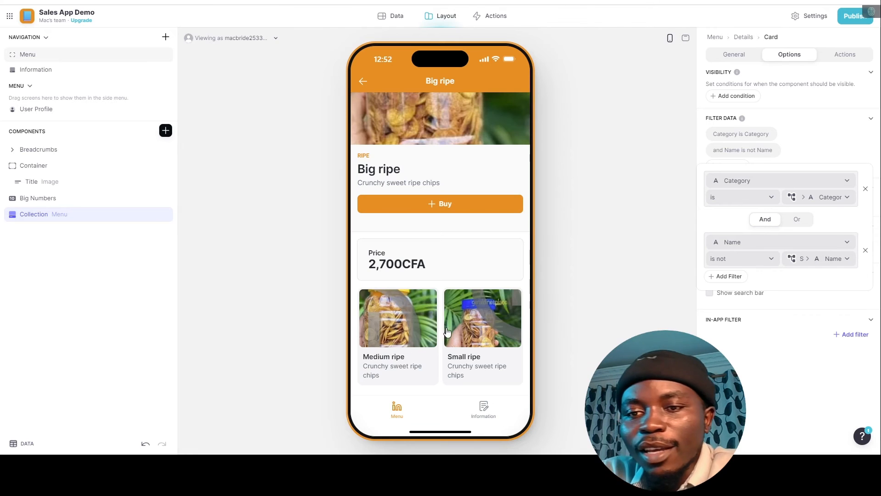
pyautogui.click(736, 55)
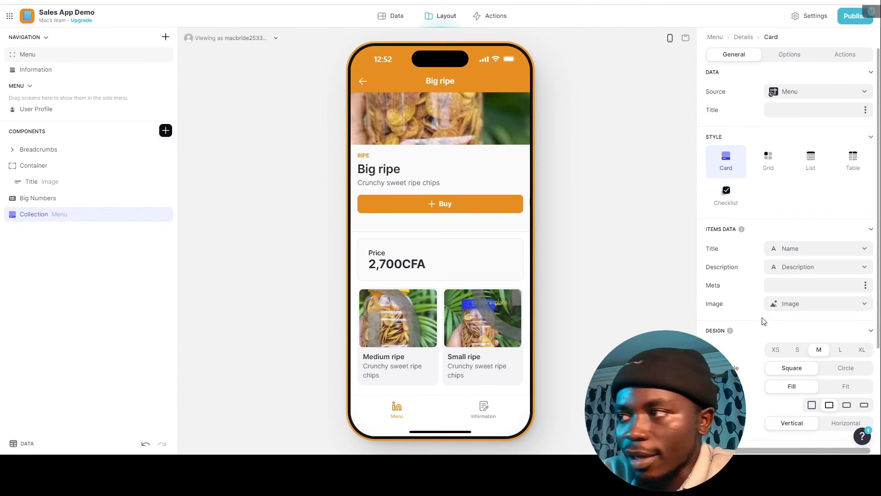
# Show each product's Price in the cards' meta line.
pyautogui.scroll(-2, 775, 299)
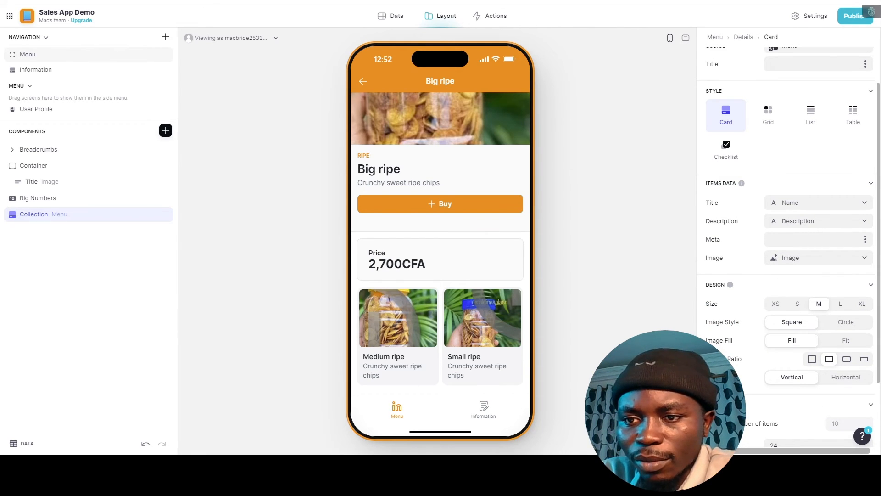
pyautogui.click(808, 258)
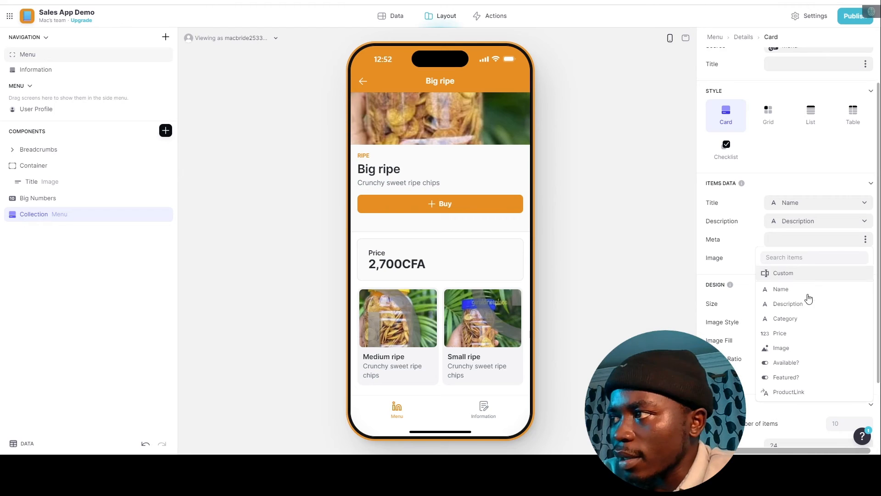
pyautogui.click(782, 333)
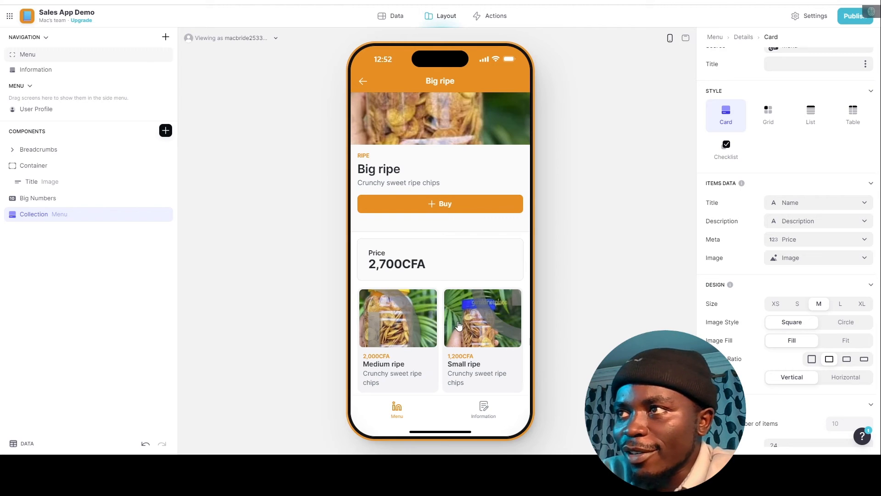
# Title the collection 'Similar Products'.
pyautogui.scroll(2, 458, 323)
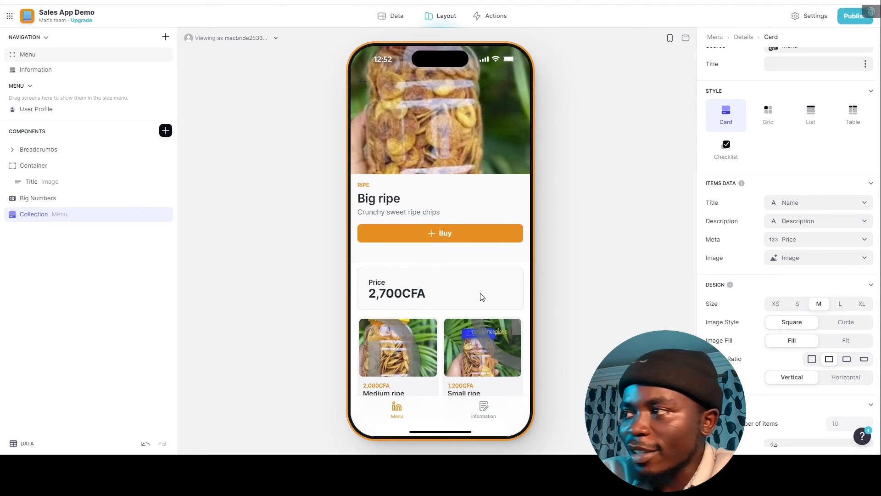
pyautogui.scroll(2, 780, 147)
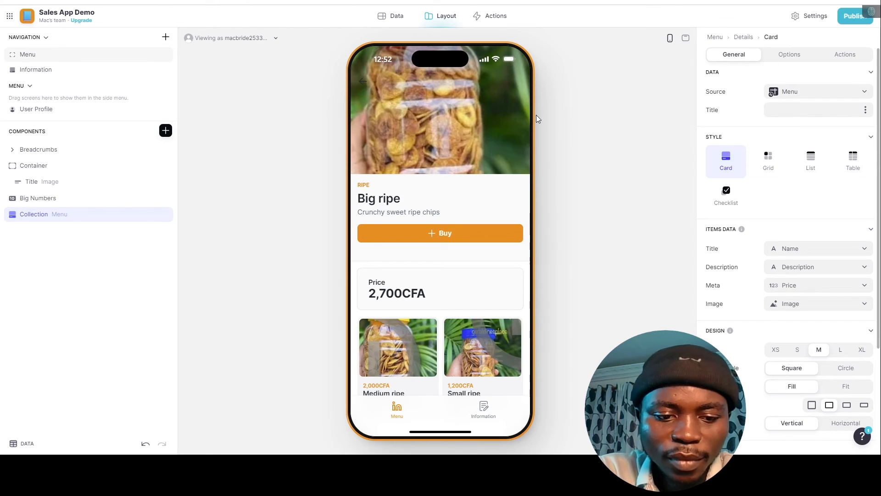
pyautogui.write('Similar ')
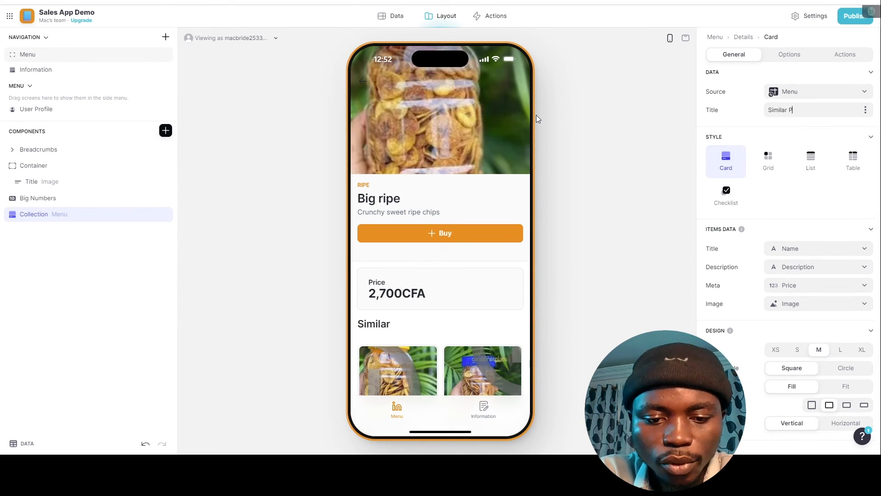
pyautogui.write('Products')
pyautogui.click(536, 115)
pyautogui.scroll(-2, 422, 321)
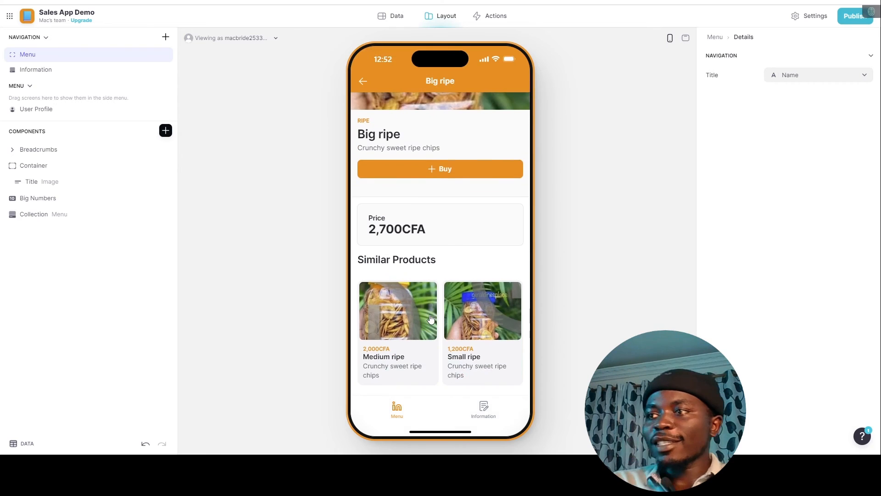
# Go back from Big ripe to the Chips Menu list and scroll through the products.
pyautogui.scroll(1, 439, 168)
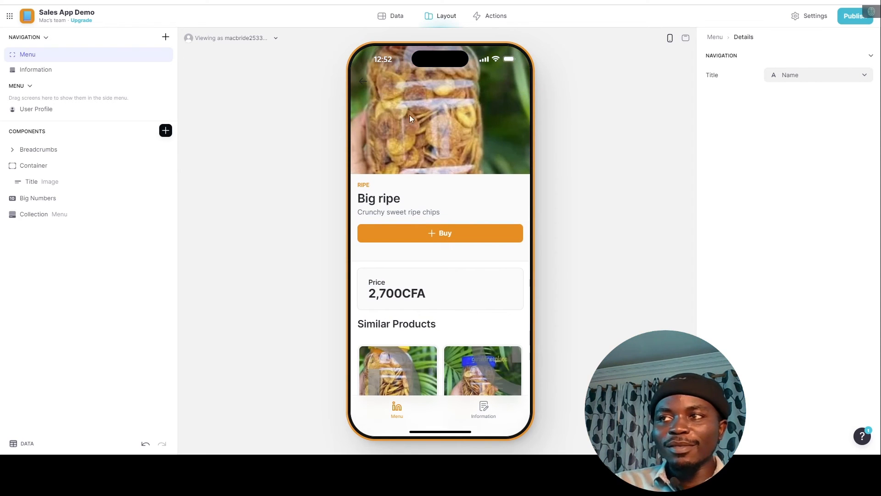
pyautogui.click(363, 84)
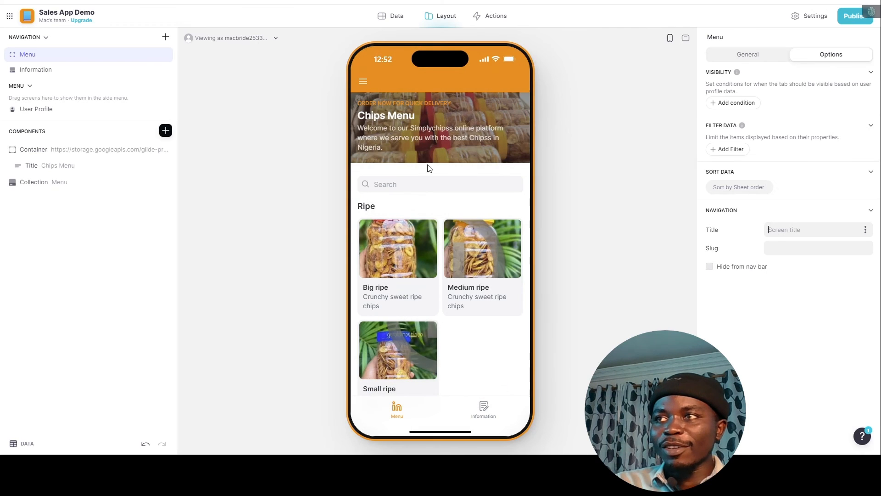
pyautogui.scroll(-5, 445, 303)
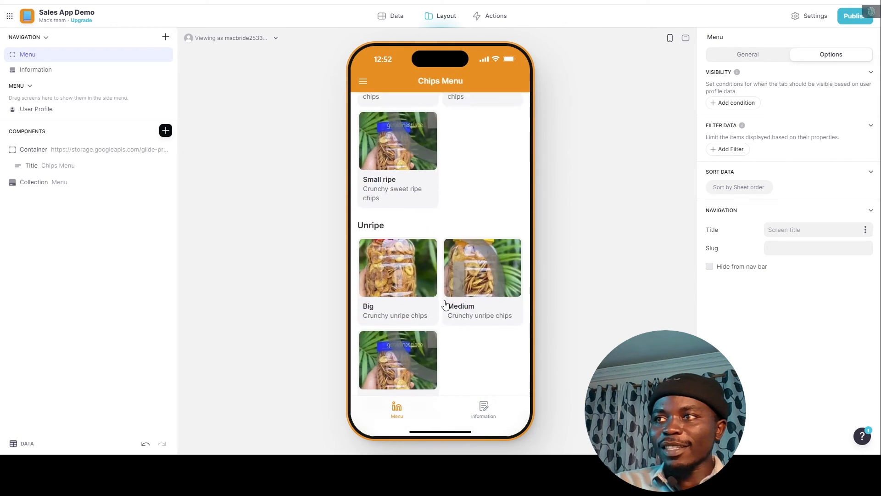
pyautogui.scroll(6, 390, 230)
pyautogui.scroll(-5, 397, 203)
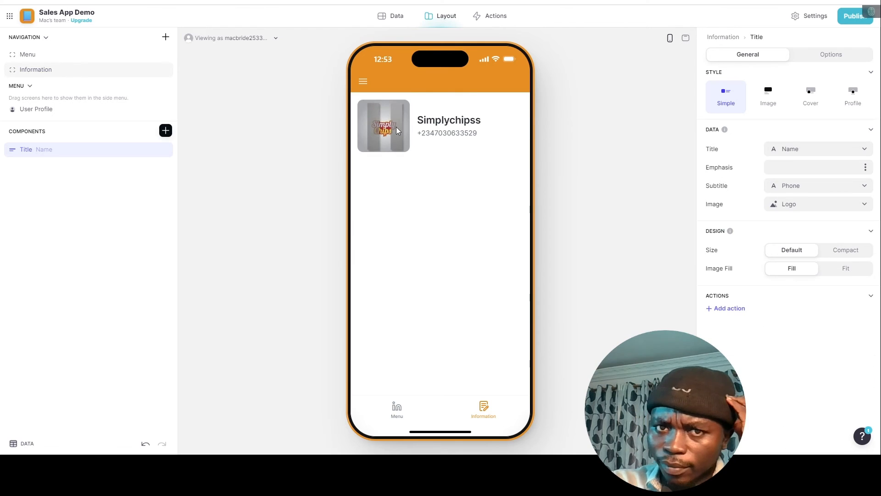
# Give the Information title the Cover style, an Address subtitle and the HEADER column image.
pyautogui.click(812, 97)
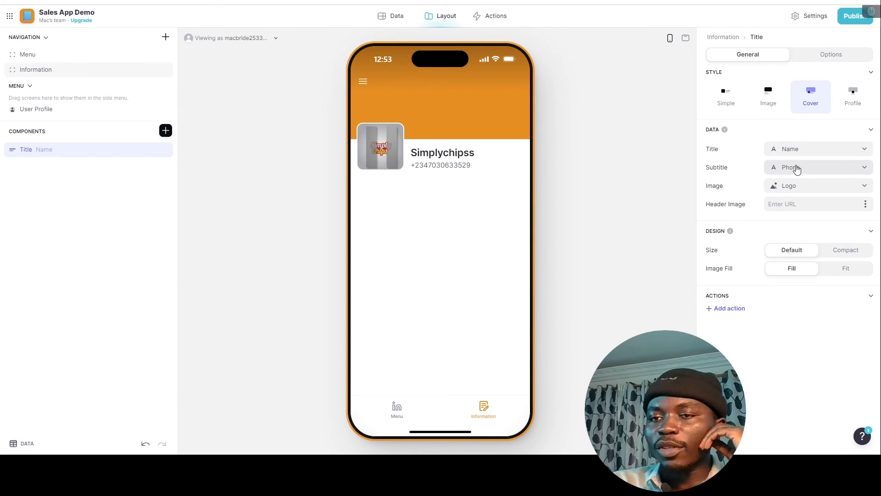
pyautogui.click(796, 168)
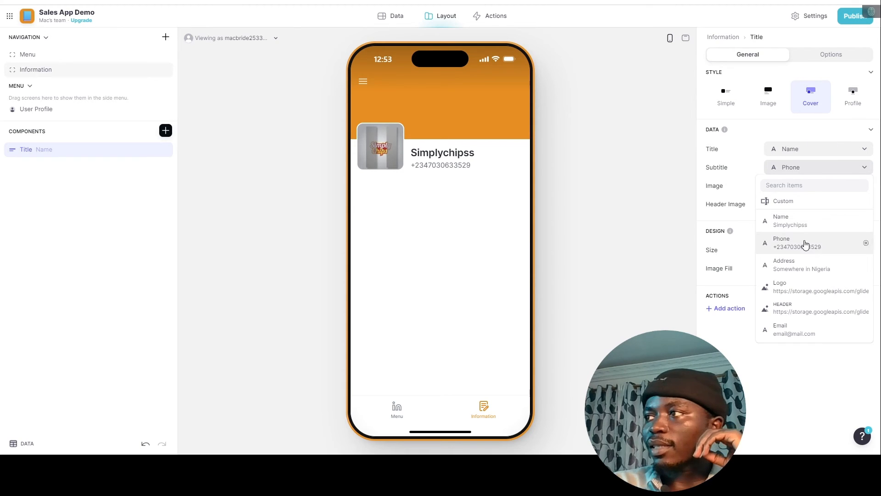
pyautogui.click(807, 269)
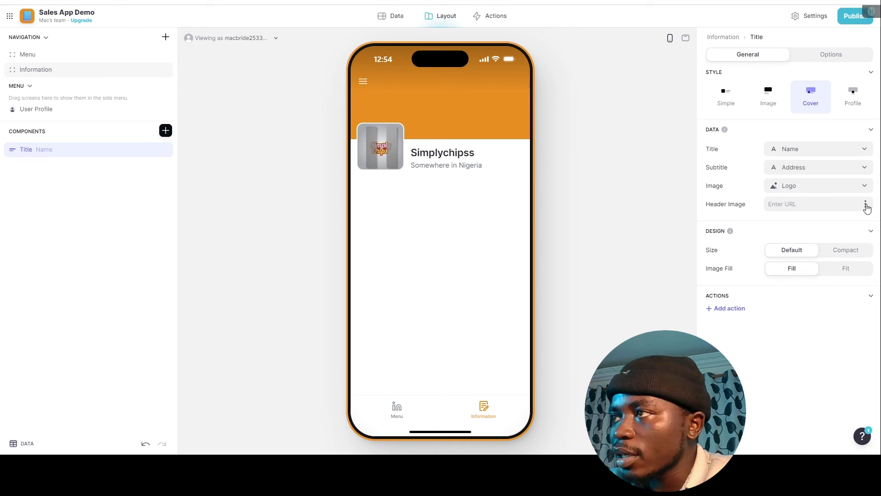
pyautogui.click(865, 205)
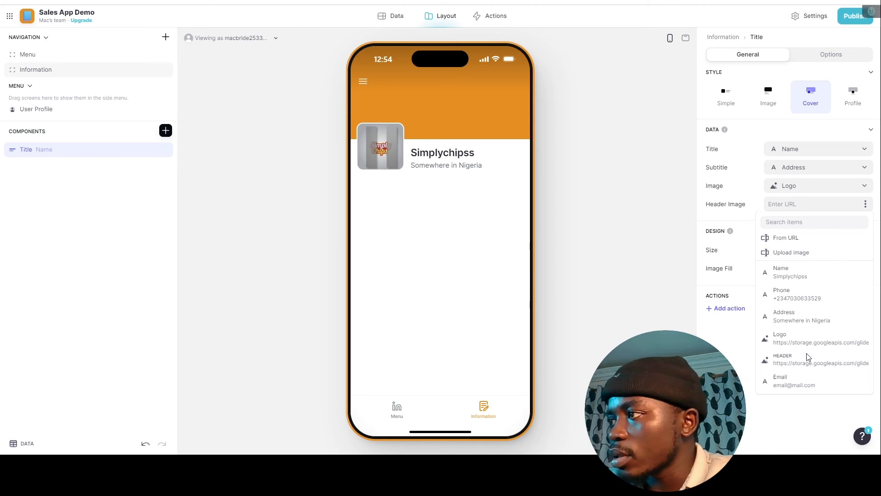
pyautogui.click(785, 362)
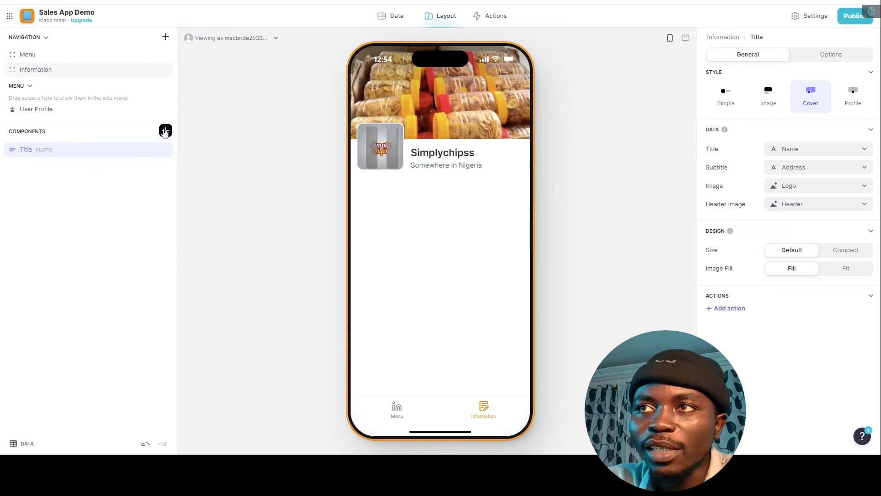
# Add a container with a card background below the store title.
pyautogui.click(166, 131)
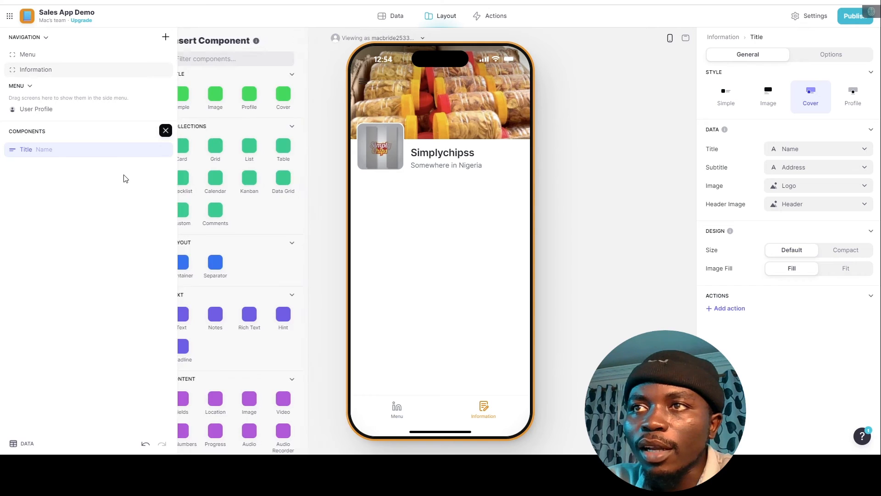
pyautogui.click(239, 59)
pyautogui.write('conta')
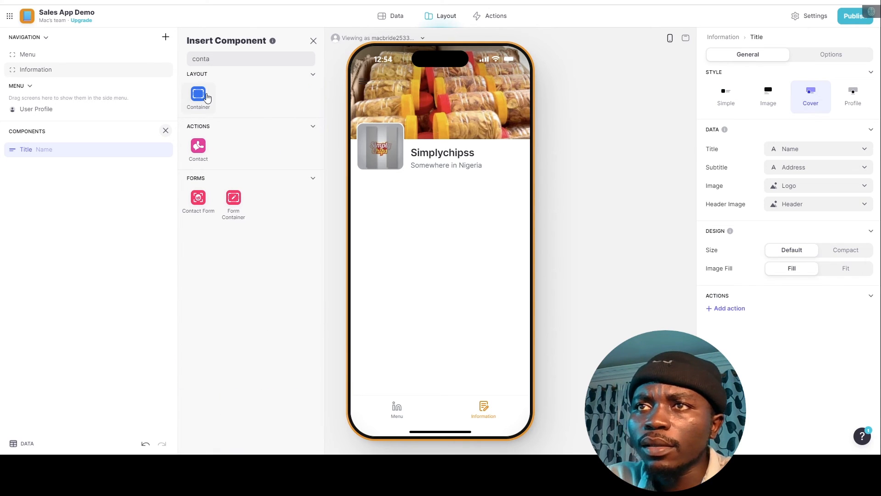
pyautogui.click(207, 97)
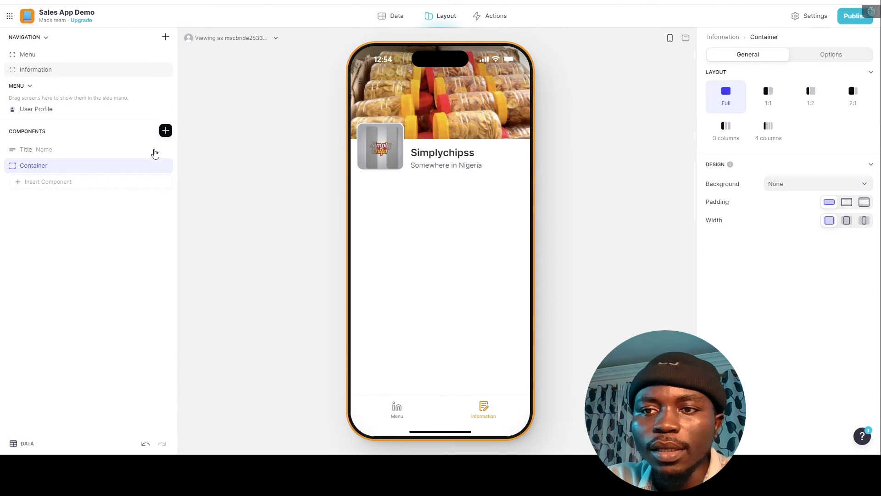
pyautogui.click(807, 185)
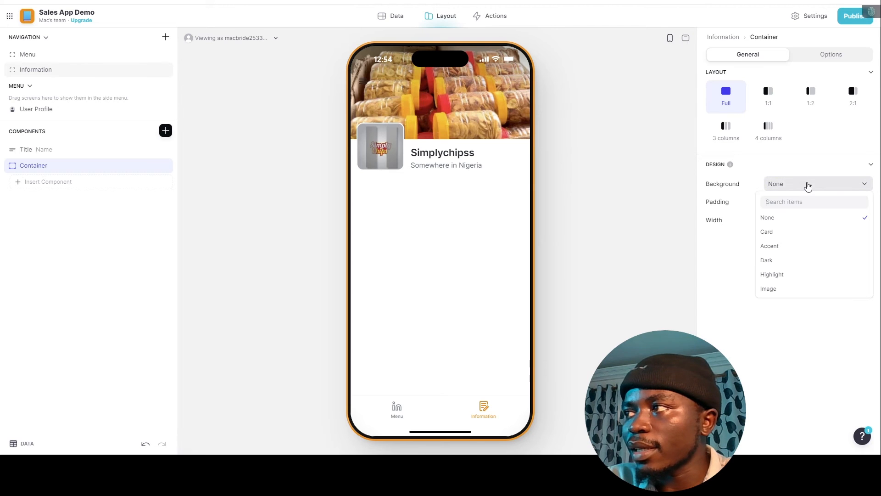
pyautogui.click(776, 231)
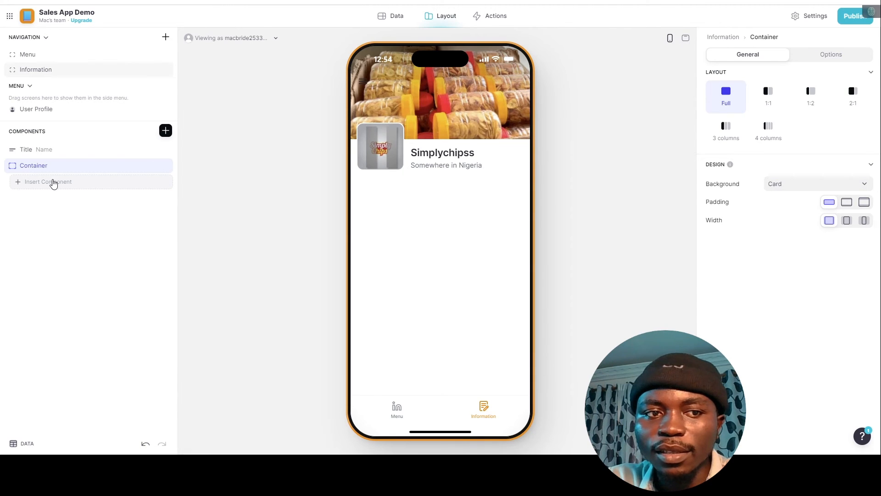
# Insert an action row in the container and set its text to Custom.
pyautogui.click(91, 182)
pyautogui.write('actio')
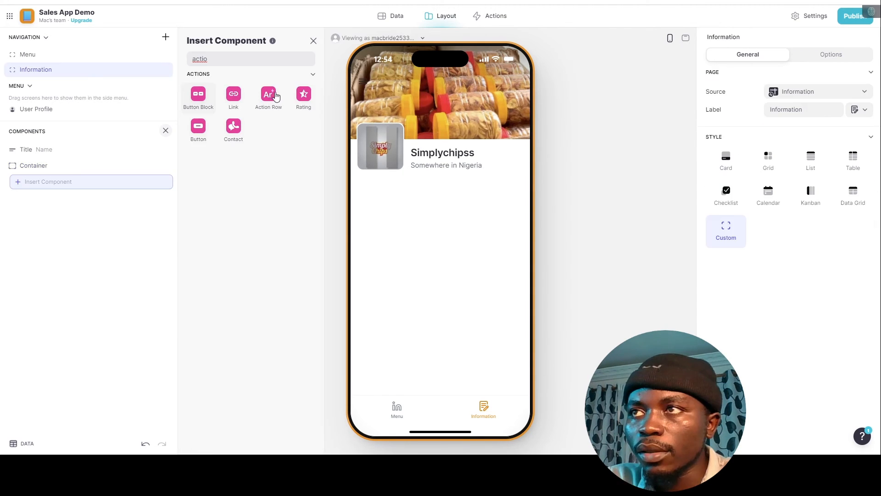
pyautogui.click(268, 95)
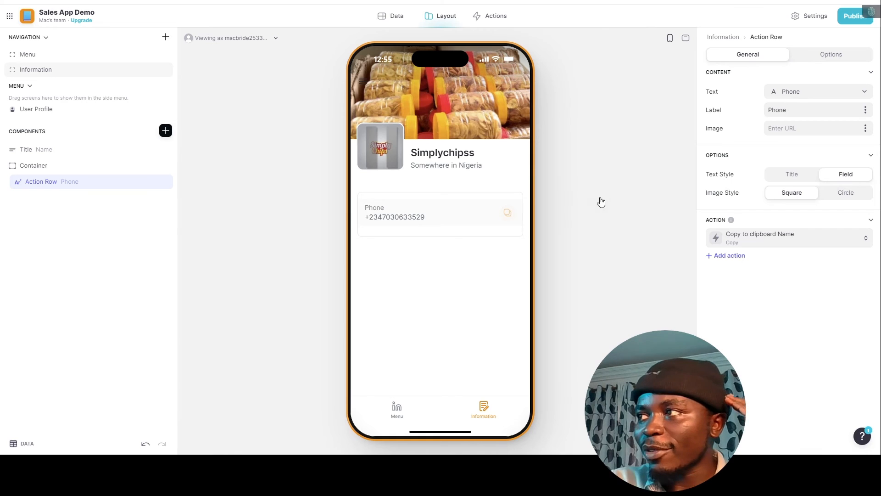
pyautogui.click(807, 95)
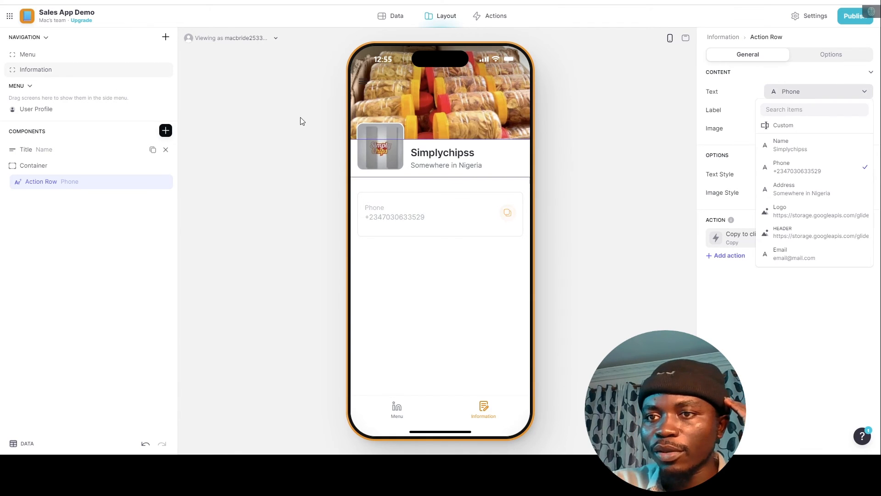
pyautogui.click(826, 89)
pyautogui.click(821, 95)
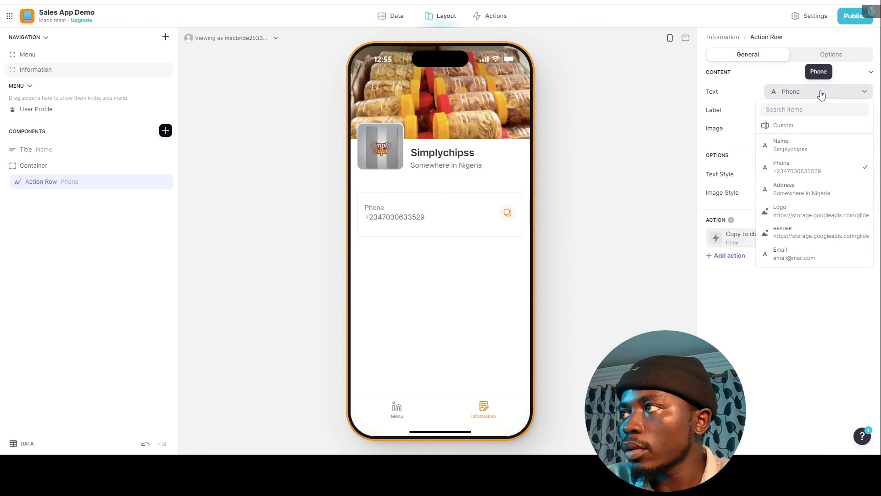
pyautogui.click(792, 125)
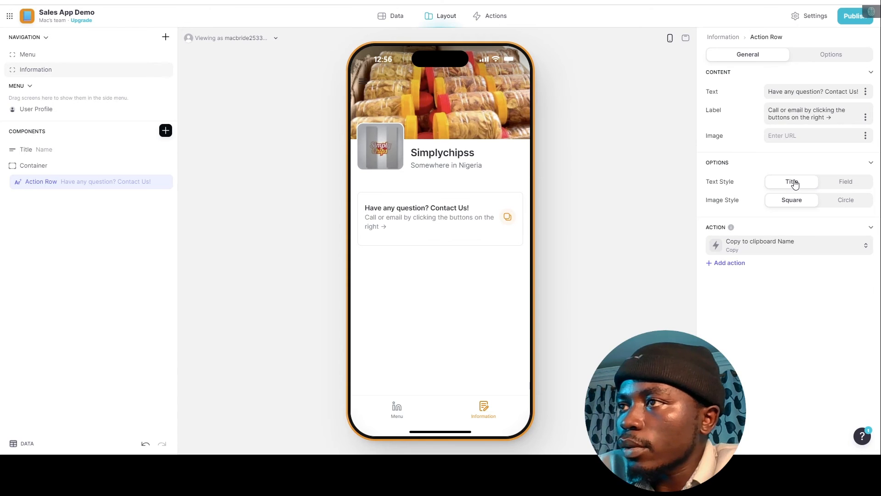
# Add a call button with a phone icon that dials the Phone field, removing its Go! title.
pyautogui.click(724, 263)
pyautogui.click(736, 269)
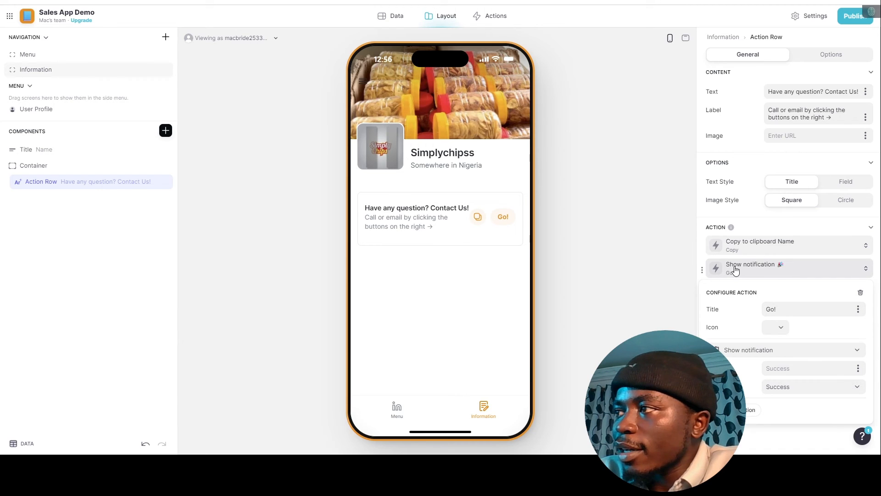
pyautogui.click(779, 327)
pyautogui.write('call')
pyautogui.click(631, 292)
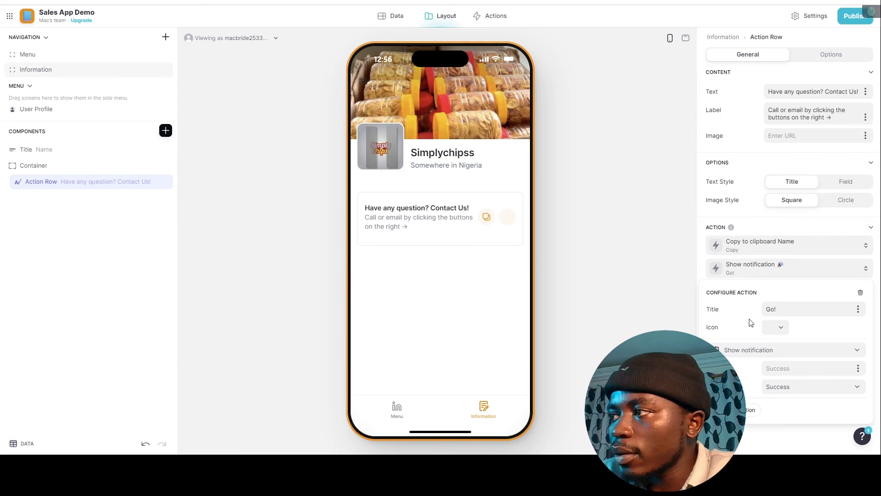
pyautogui.click(765, 354)
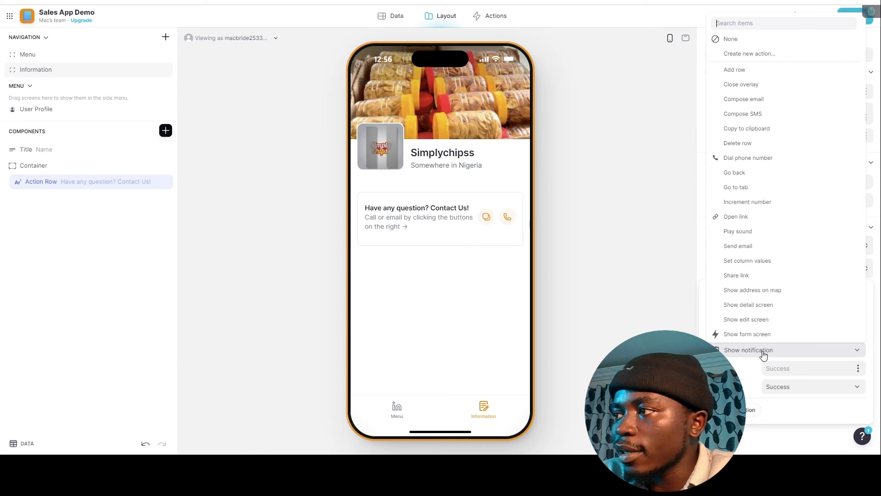
pyautogui.click(748, 158)
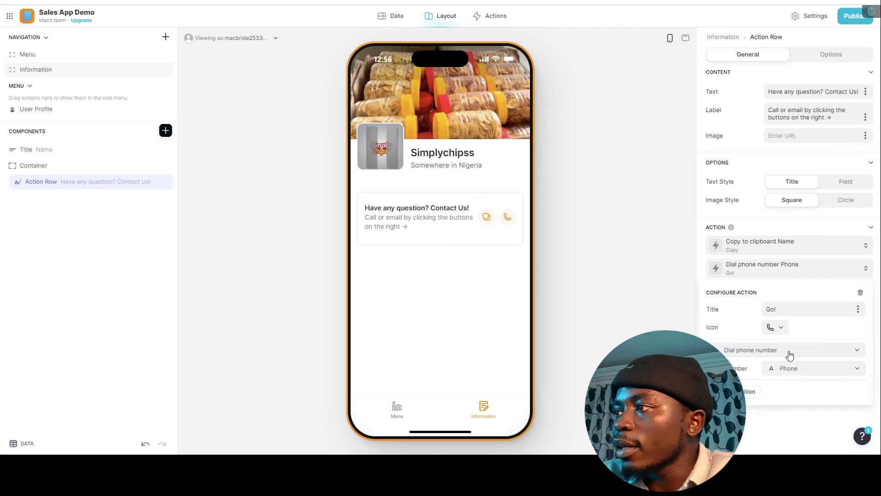
pyautogui.click(856, 371)
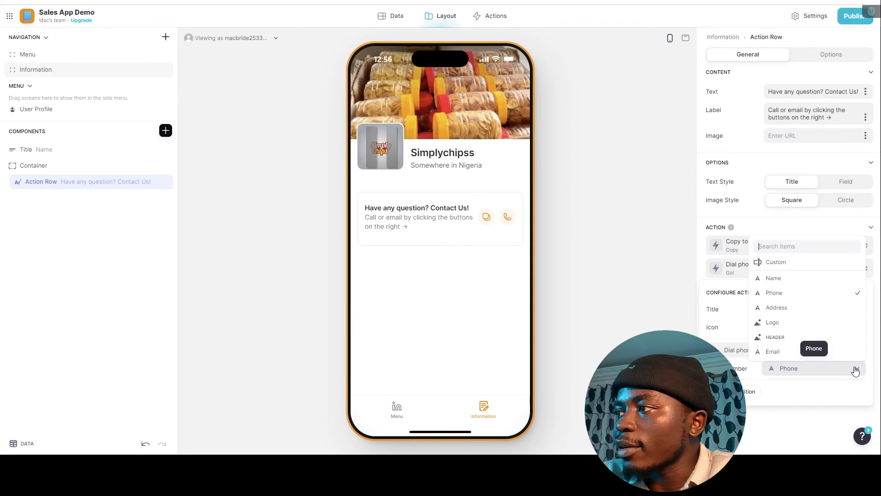
pyautogui.click(802, 298)
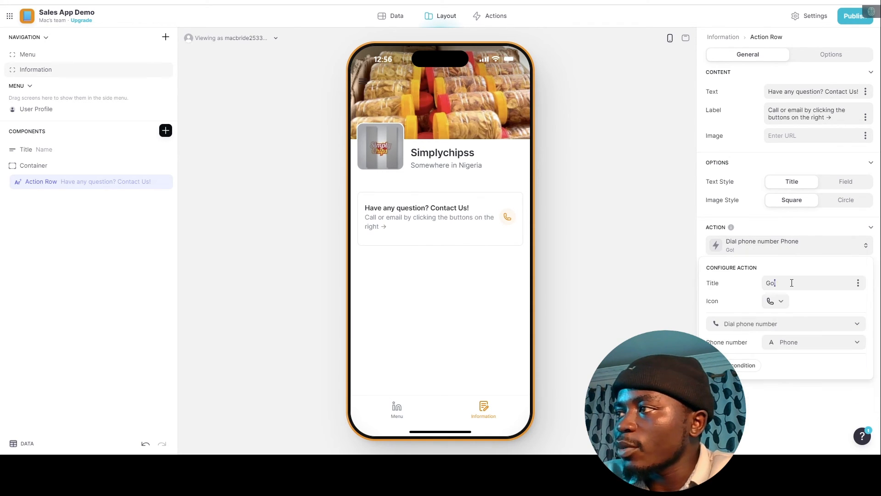
pyautogui.press('BackSpace')
pyautogui.click(764, 253)
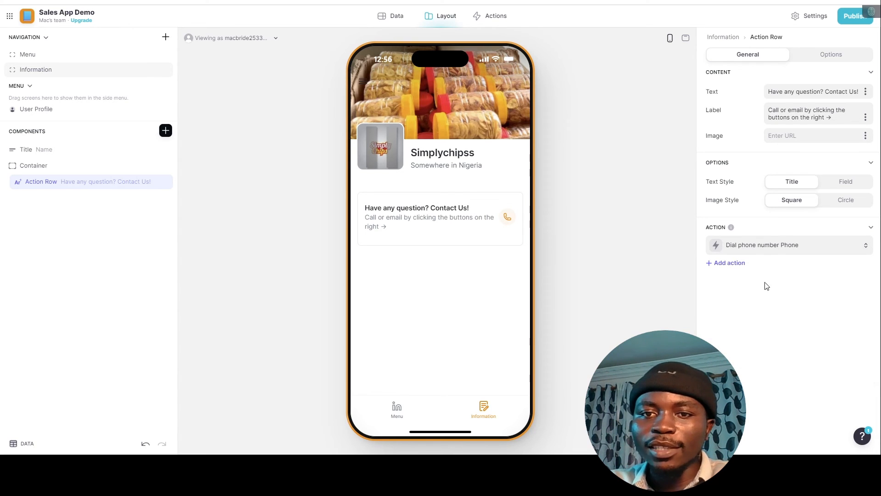
# Add an email button with a mail icon that composes an email.
pyautogui.click(720, 263)
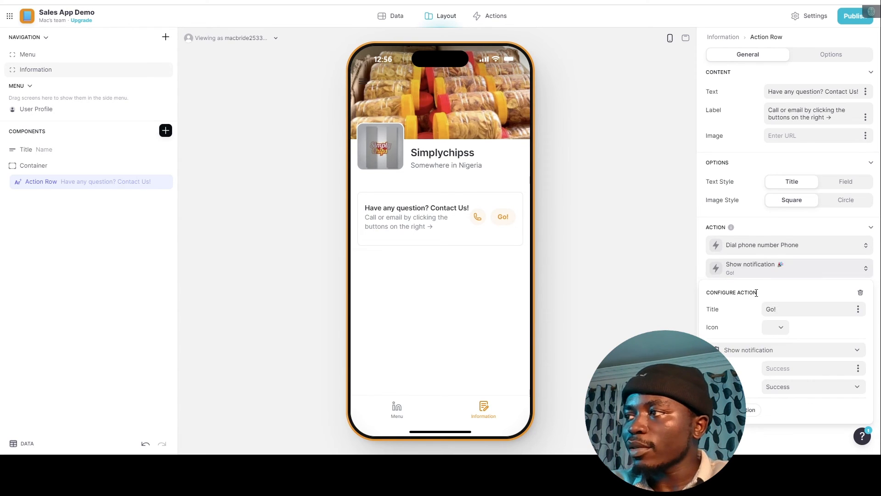
pyautogui.click(780, 328)
pyautogui.write('mail')
pyautogui.click(631, 291)
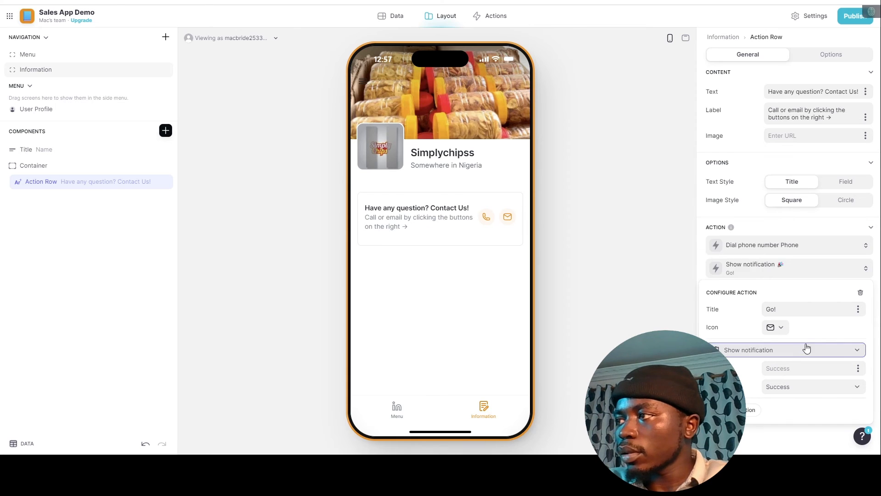
pyautogui.click(806, 349)
pyautogui.click(747, 85)
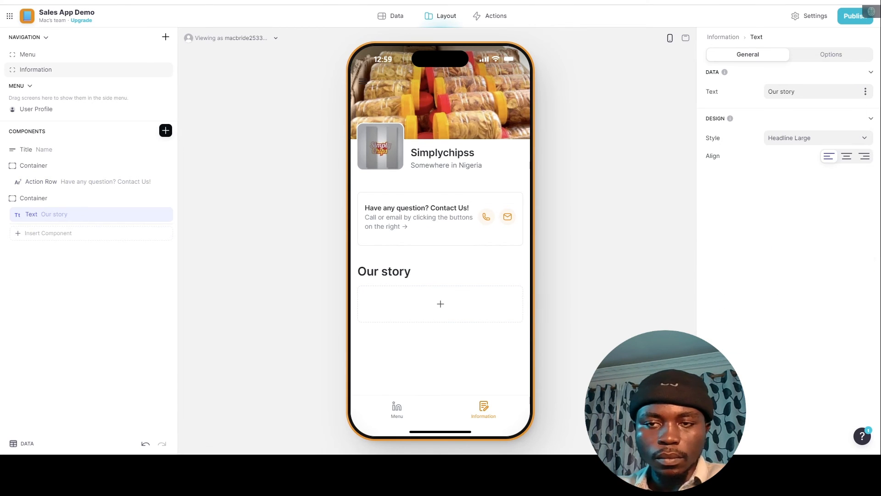
# Add a text block below Our story and paste in the Lorem ipsum paragraph.
pyautogui.click(37, 235)
pyautogui.scroll(-3, 246, 239)
pyautogui.click(199, 172)
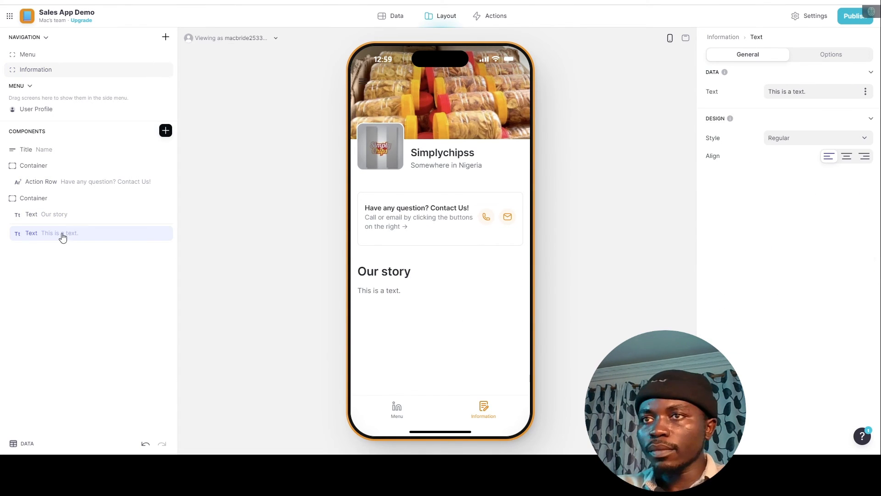
pyautogui.tripleClick(786, 91)
pyautogui.write('Lorem ipsum dolor sit amet, consectetur adipiscing elit, sed do eiusmod tempor incididunt ut labore et dolore magna aliqua. Ut enim ad minim veniam, quis nostrud exercitation ullamco laboris nisi ut aliquip ex ea commodo consequat. Duis aute irure dolor in reprehenderit in voluptate velit esse cillum dolore eu fugiat nulla pariatur. Excepteur sint occaecat cupidatat non proident, sunt in culpa qui officia deserunt mollit anim id est laborum.')
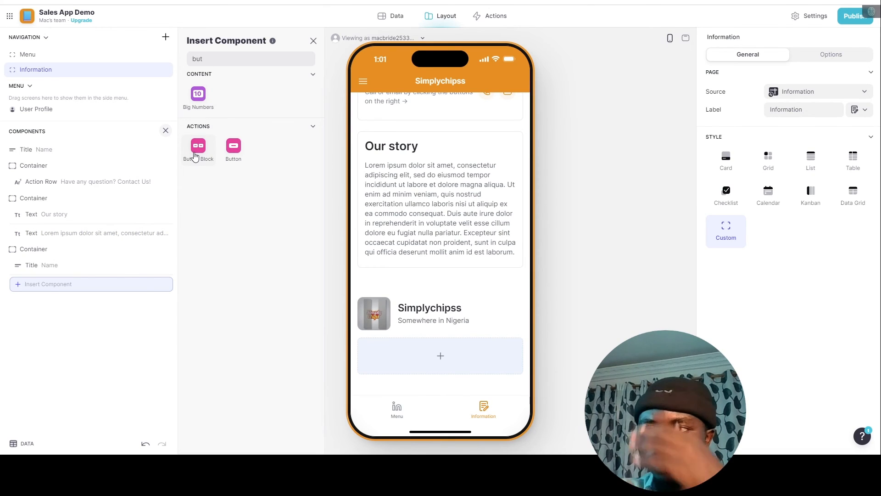
# Add a Facebook, Twitter and Instagram button block under Our story with icons and Tiles layout.
pyautogui.moveTo(195, 156); pyautogui.dragTo(489, 353)
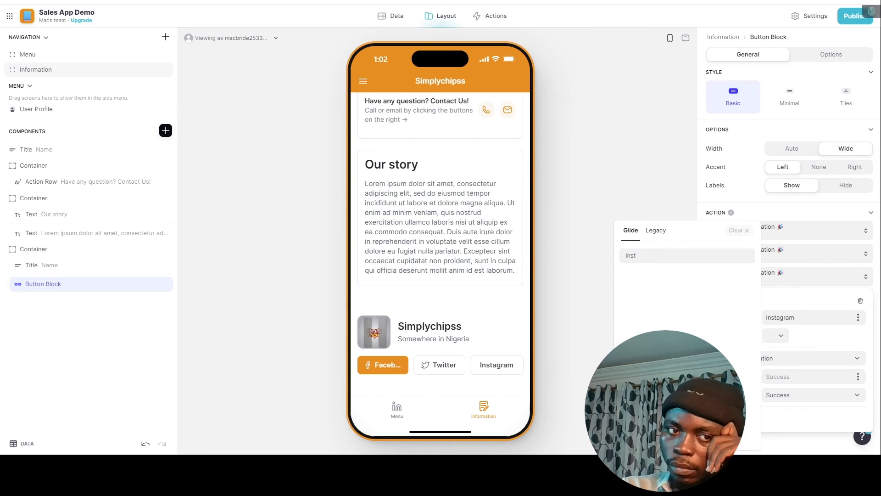
pyautogui.click(655, 230)
pyautogui.click(631, 296)
pyautogui.write('i')
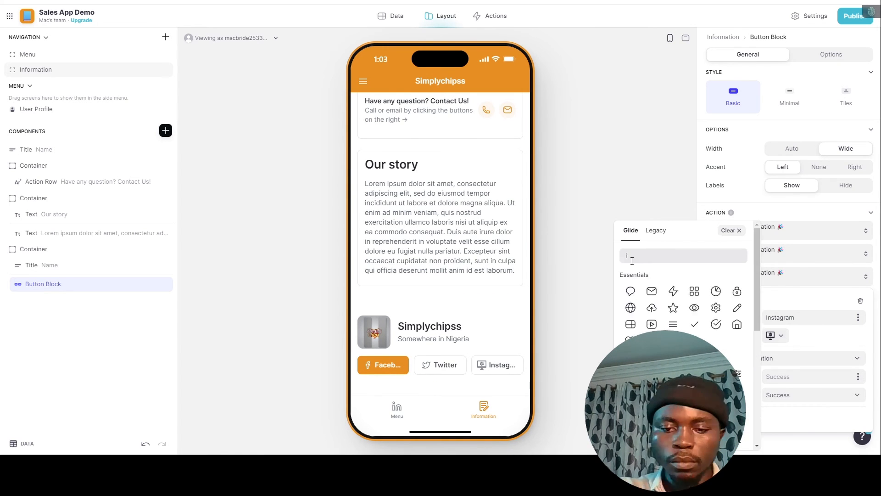
pyautogui.write('nstagram')
pyautogui.click(656, 230)
pyautogui.click(631, 296)
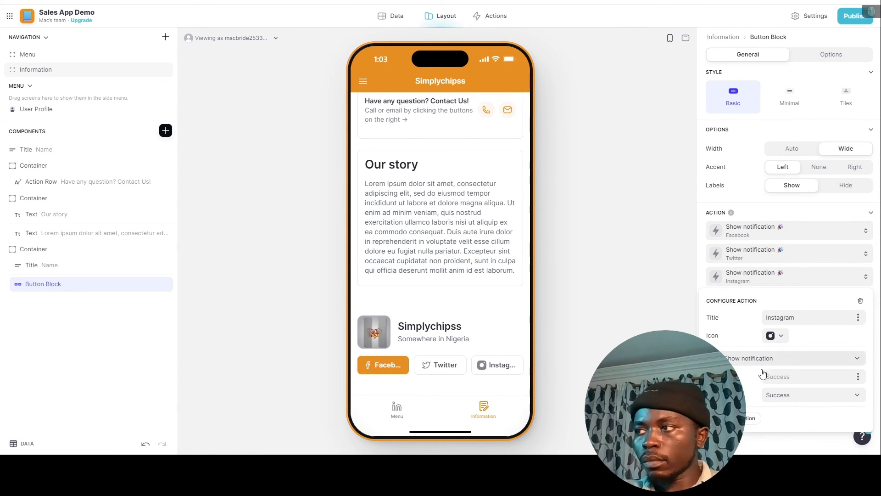
pyautogui.click(845, 185)
pyautogui.click(789, 185)
pyautogui.click(846, 97)
pyautogui.scroll(5, 490, 312)
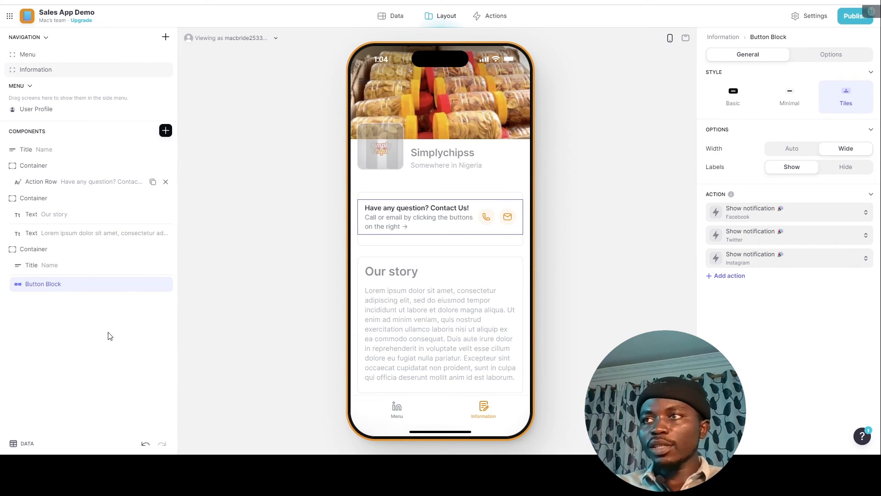
pyautogui.click(111, 320)
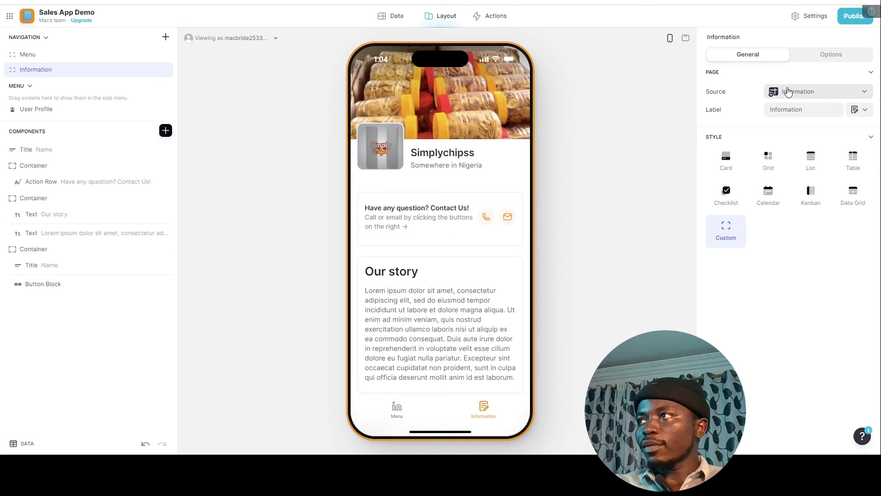
# Rename the page tab to 'About Us' and give it a person icon.
pyautogui.doubleClick(808, 110)
pyautogui.write('About Us')
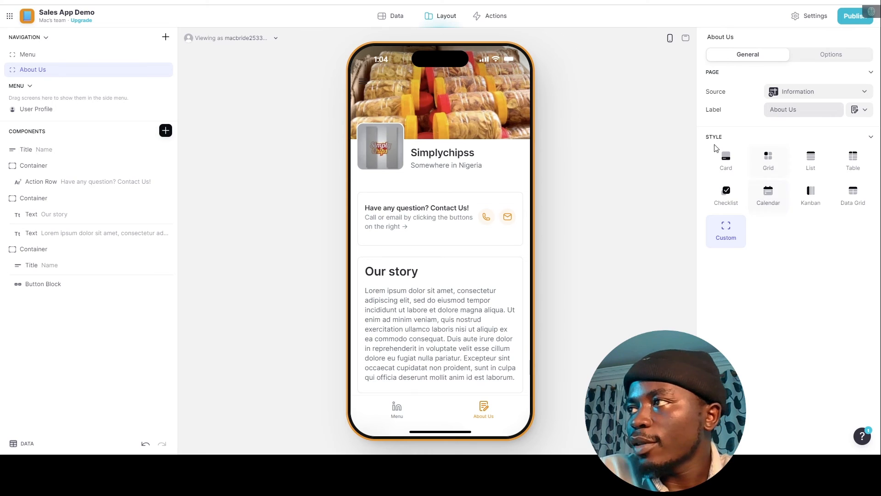
pyautogui.click(854, 111)
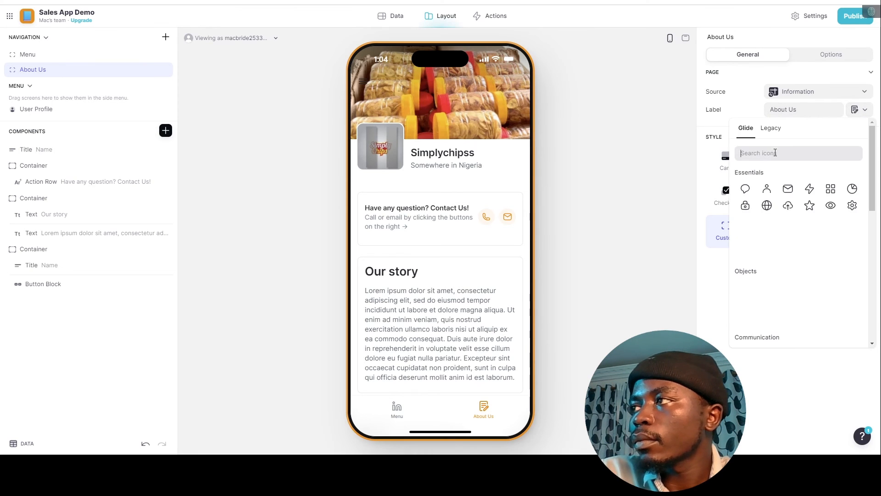
pyautogui.click(767, 189)
# On the Menu page, preview the Big ripe product details and return to the list.
pyautogui.click(397, 409)
pyautogui.scroll(-6, 431, 217)
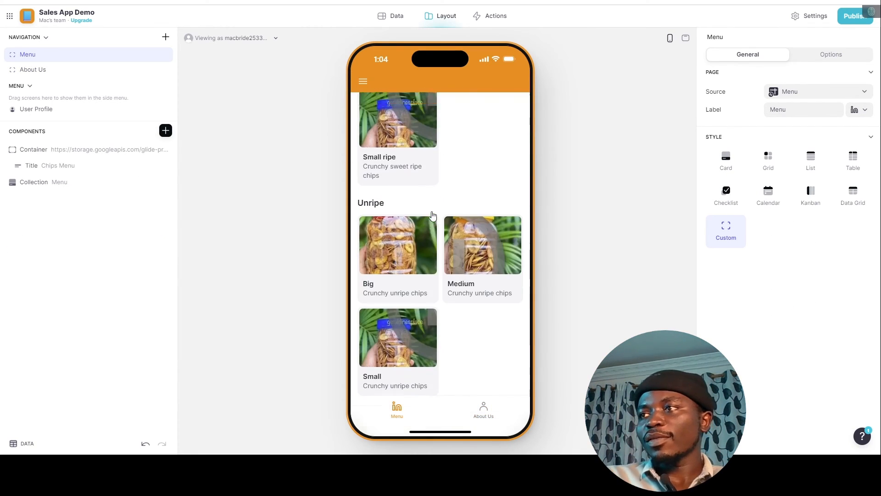
pyautogui.scroll(4, 436, 216)
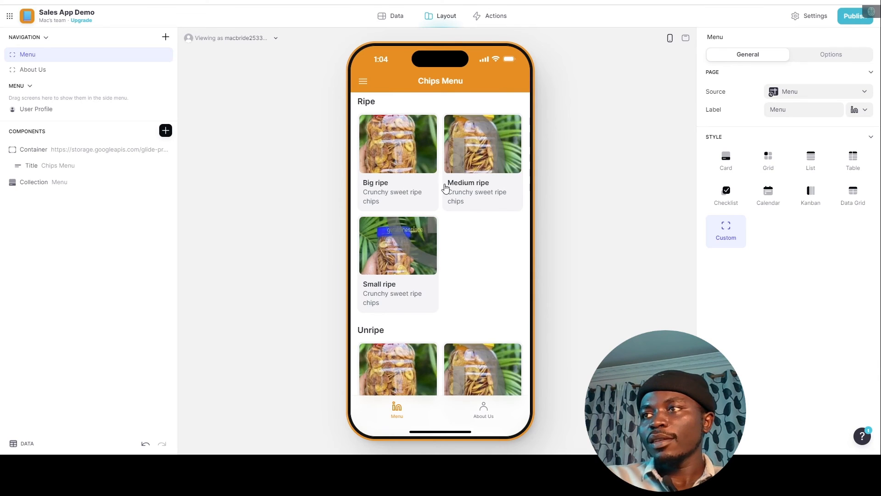
pyautogui.click(431, 171)
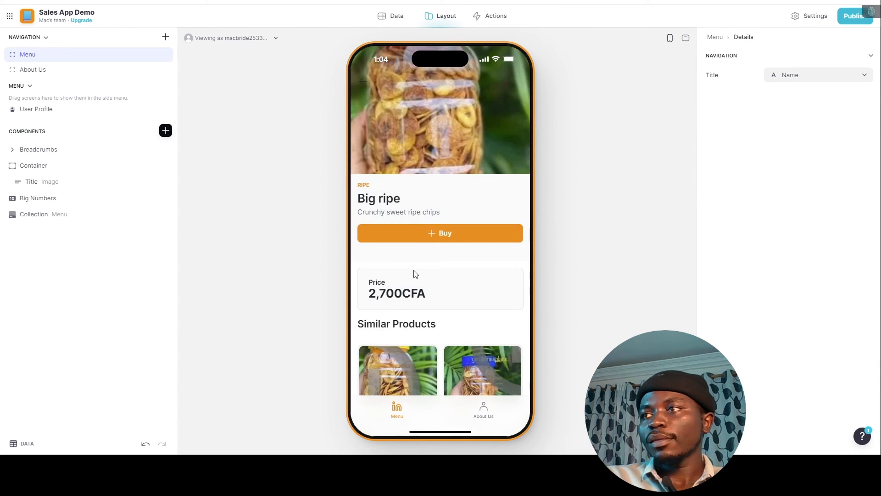
pyautogui.scroll(-2, 427, 278)
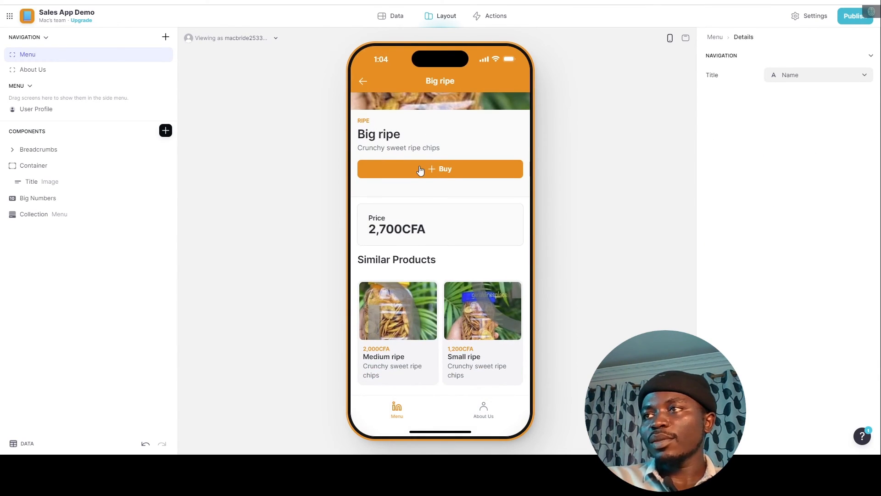
pyautogui.scroll(3, 420, 174)
pyautogui.click(364, 82)
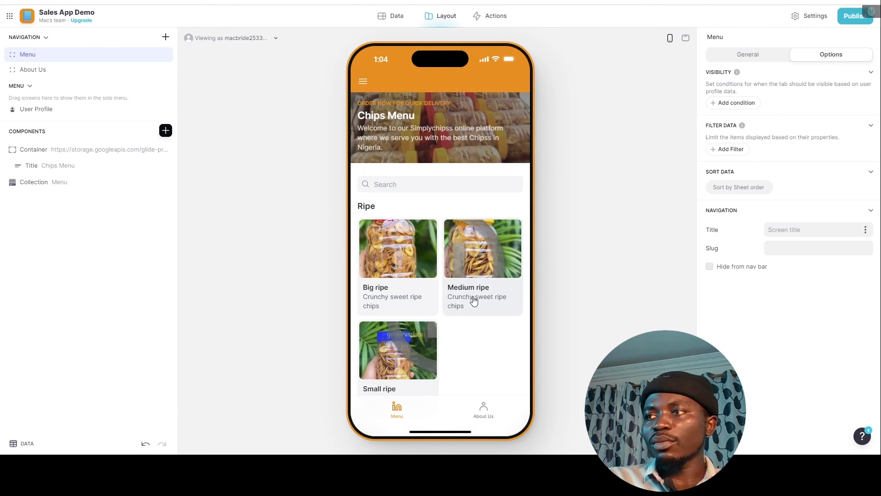
# Preview the Medium ripe and Small ripe product pages, then switch to the Data tables.
pyautogui.click(474, 300)
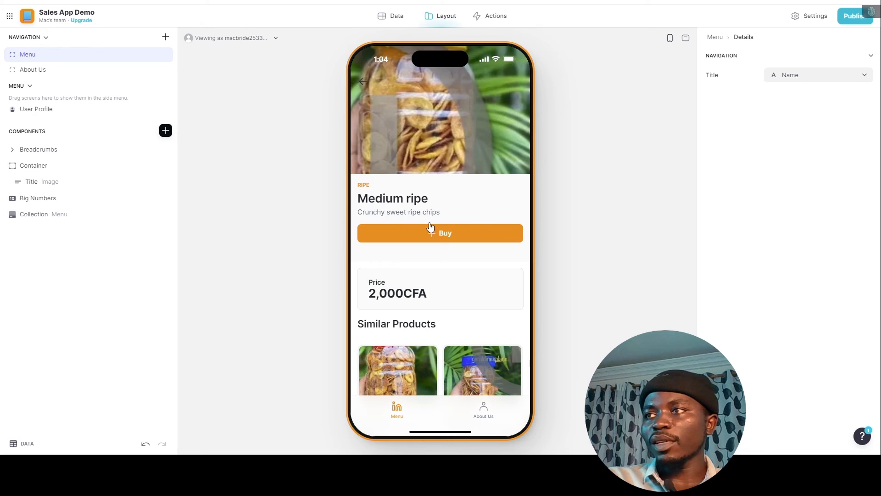
pyautogui.click(360, 83)
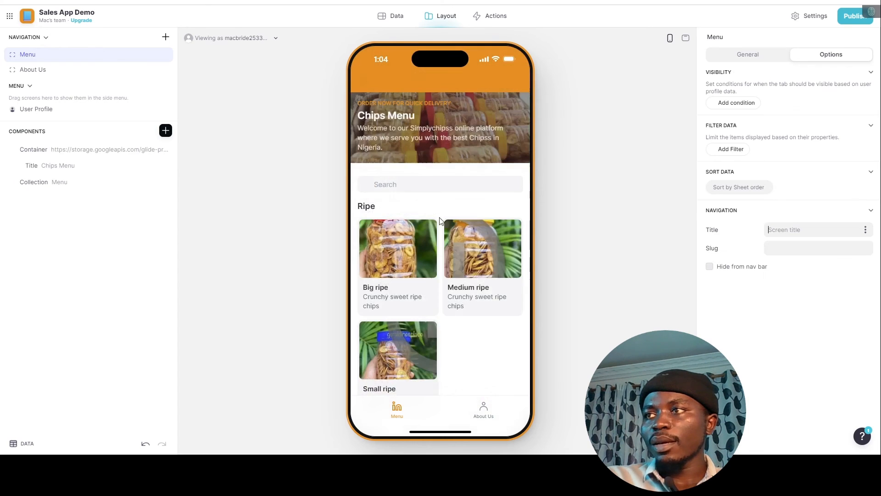
pyautogui.scroll(-4, 412, 236)
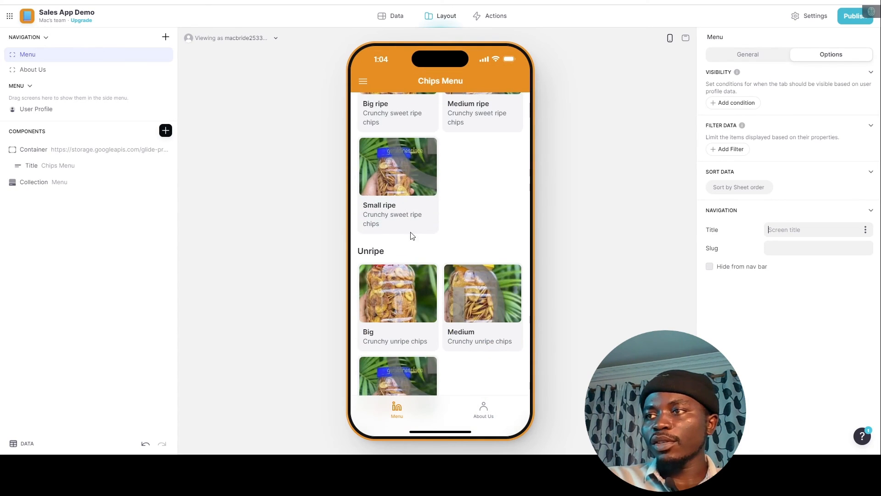
pyautogui.click(402, 177)
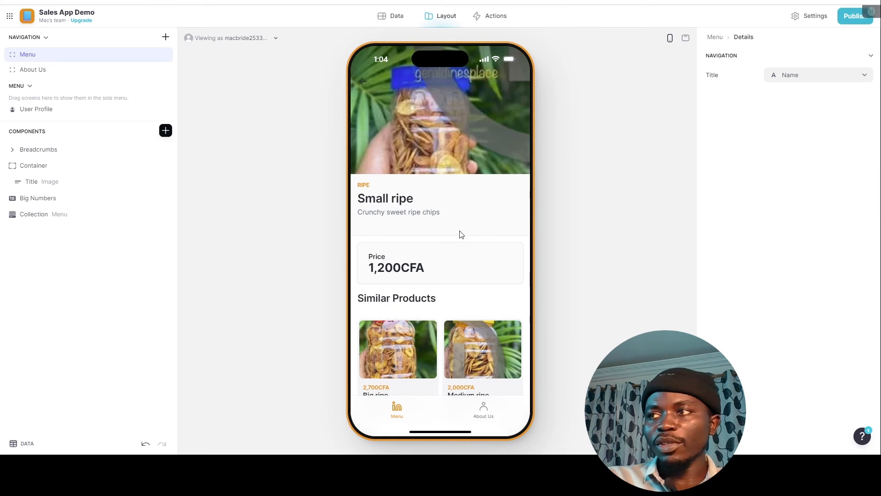
pyautogui.scroll(-1, 439, 263)
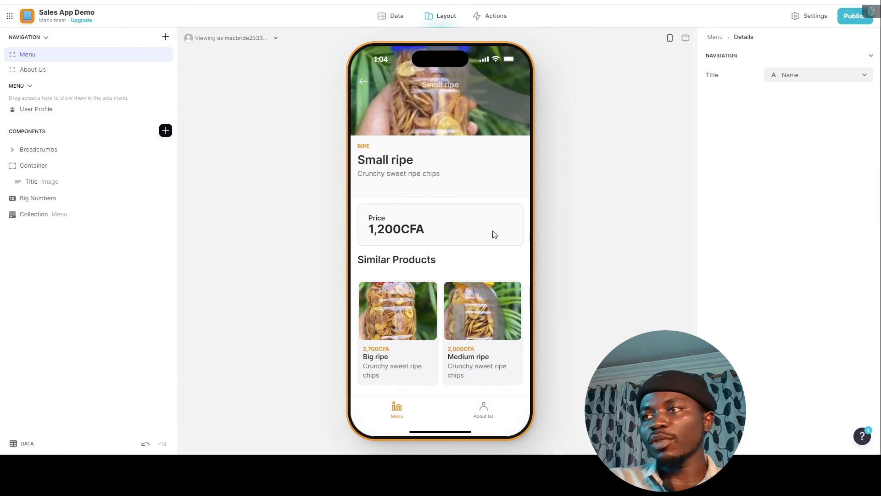
pyautogui.scroll(1, 432, 257)
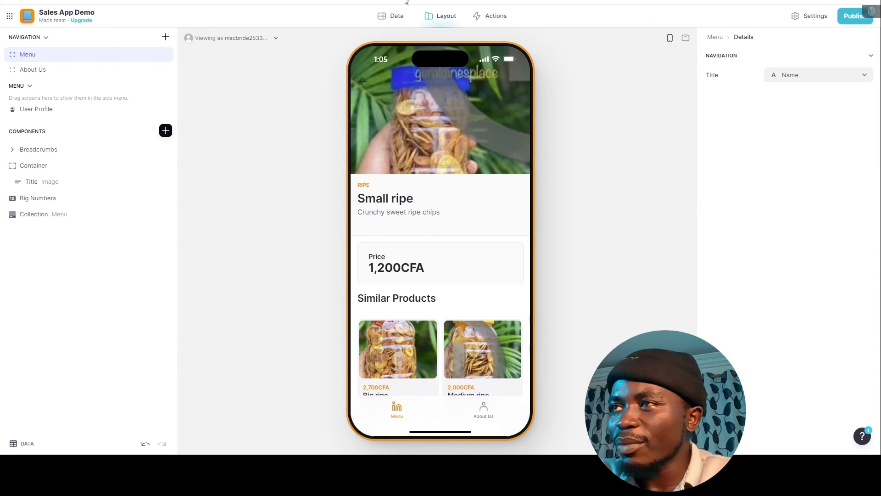
pyautogui.click(367, 83)
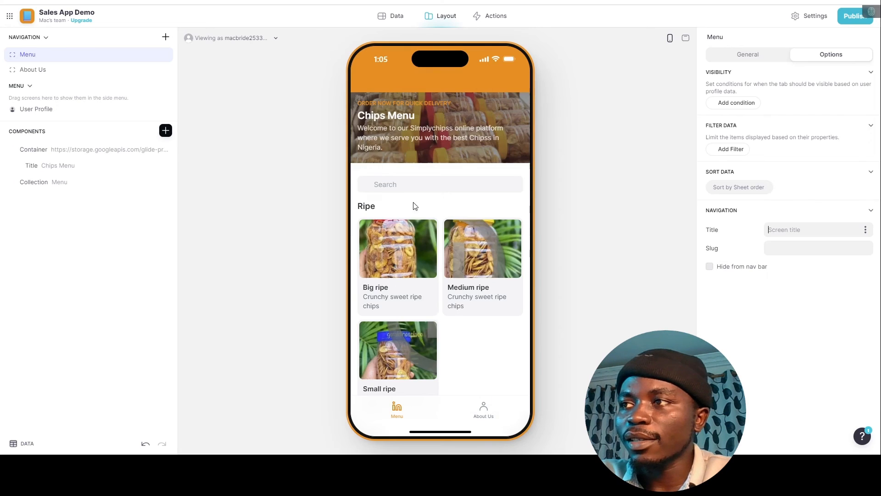
pyautogui.scroll(-5, 468, 339)
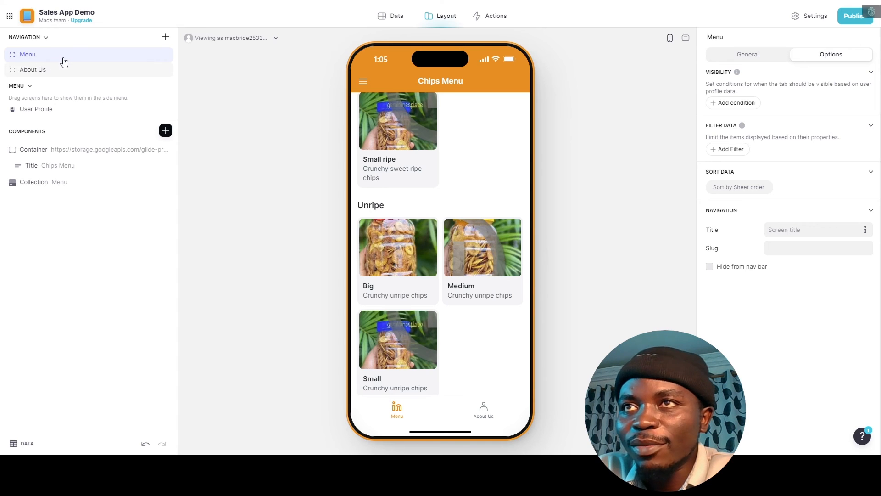
pyautogui.click(385, 17)
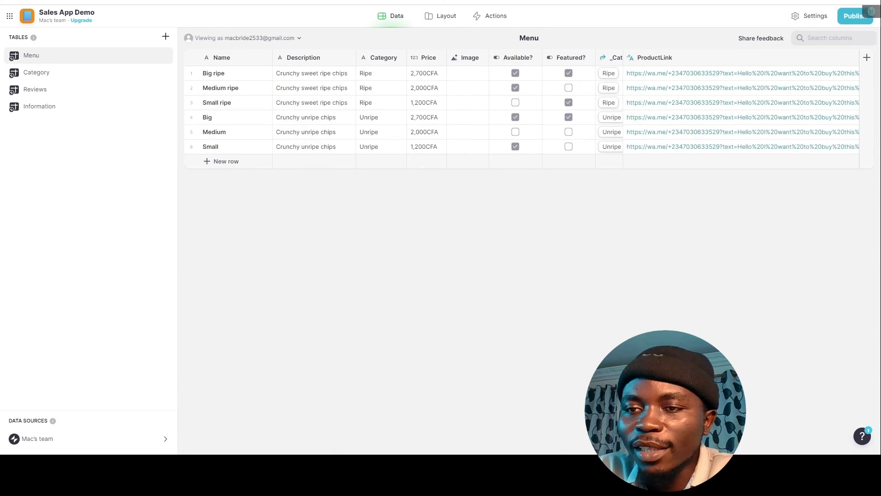
# Enter Reviews rows rating Big ripe 5 and Medium ripe 3, then inspect the Rating column.
pyautogui.click(37, 89)
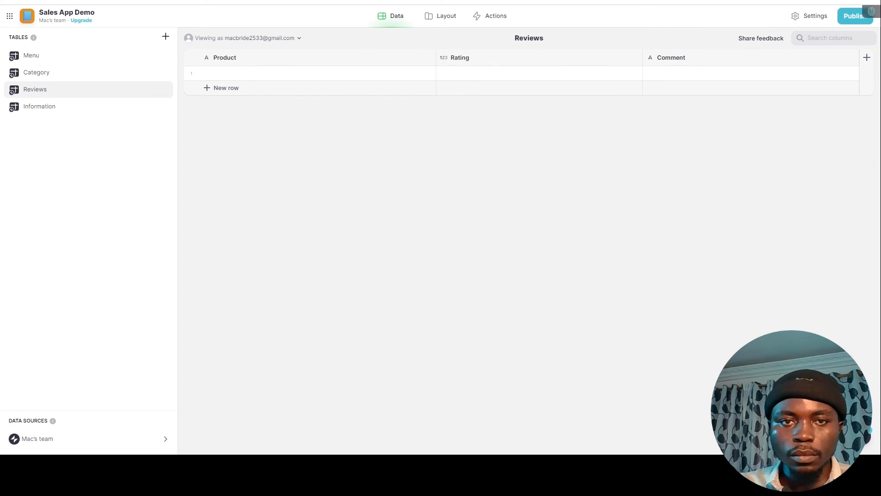
pyautogui.click(317, 73)
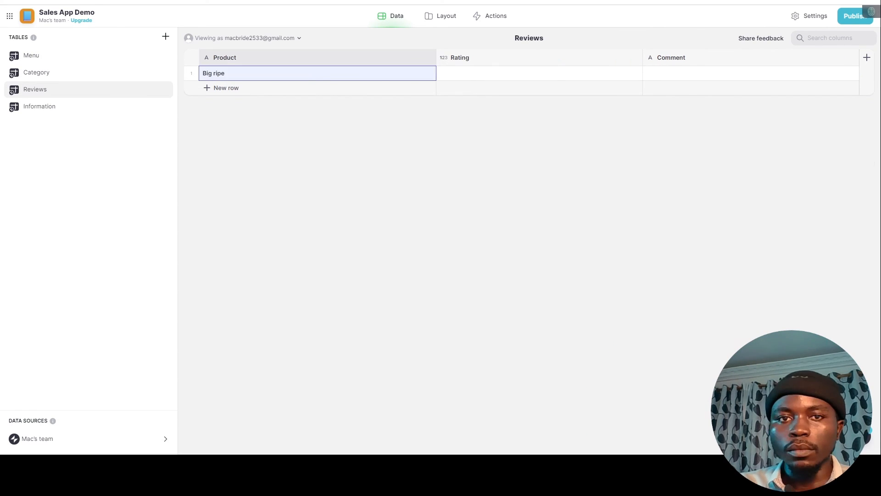
pyautogui.press('Tab')
pyautogui.write('5')
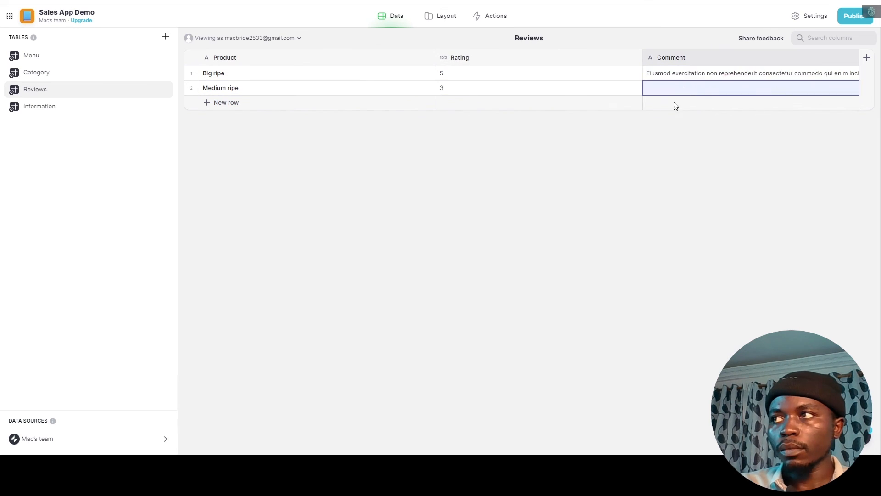
pyautogui.hotkey('ctrl', 'v')
pyautogui.click(460, 58)
pyautogui.click(535, 75)
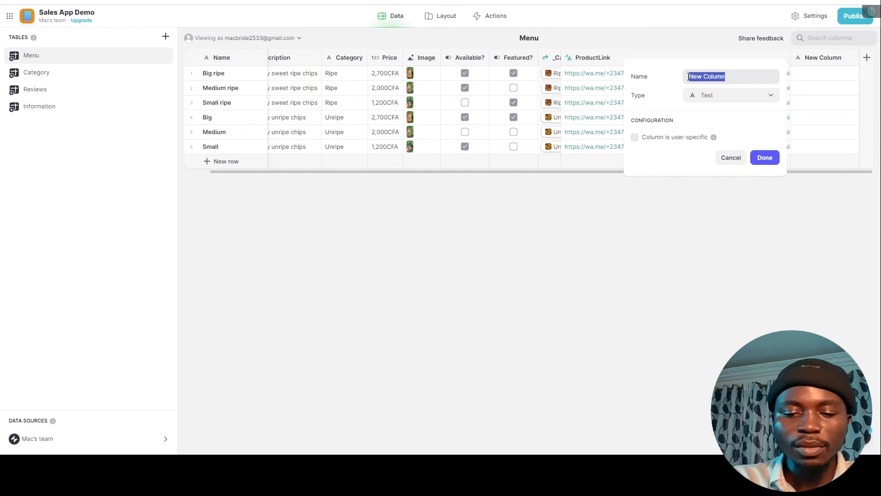
# Create a _ratingRelation relation column matching Name to Reviews > Product, allowing multiple matches.
pyautogui.press('BackSpace')
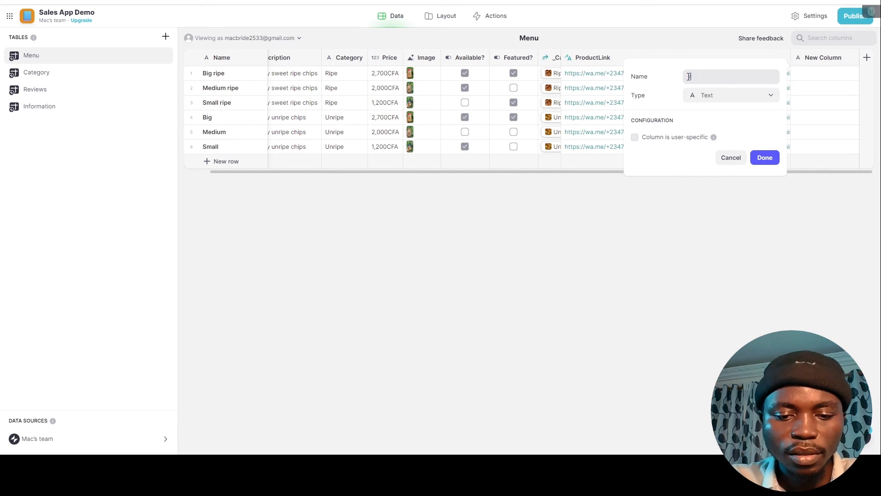
pyautogui.write('ratingR')
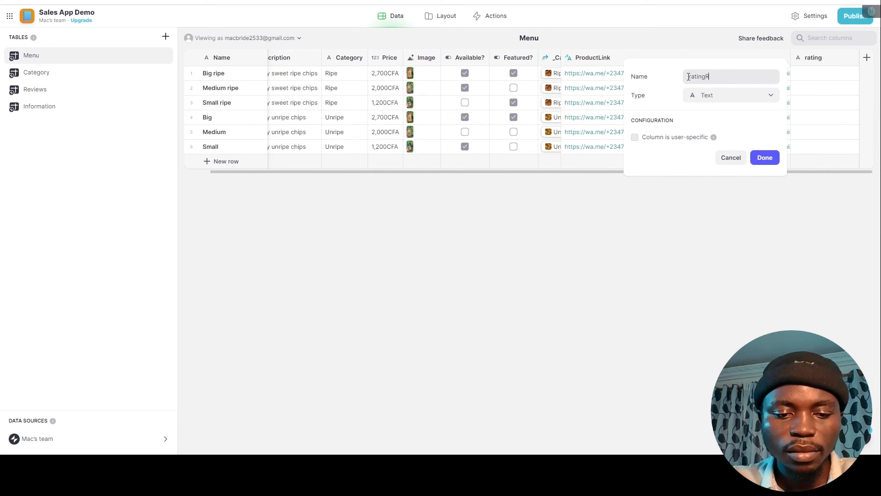
pyautogui.write('elation')
pyautogui.click(688, 77)
pyautogui.write('_')
pyautogui.click(731, 95)
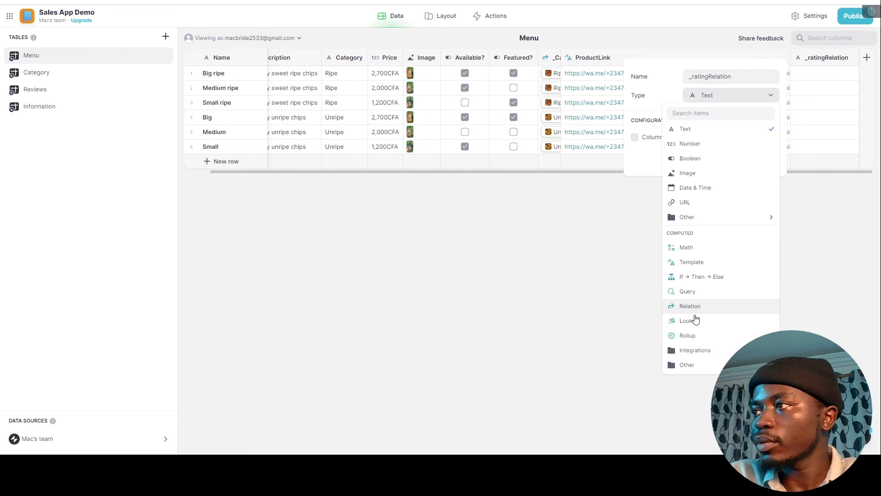
pyautogui.click(696, 306)
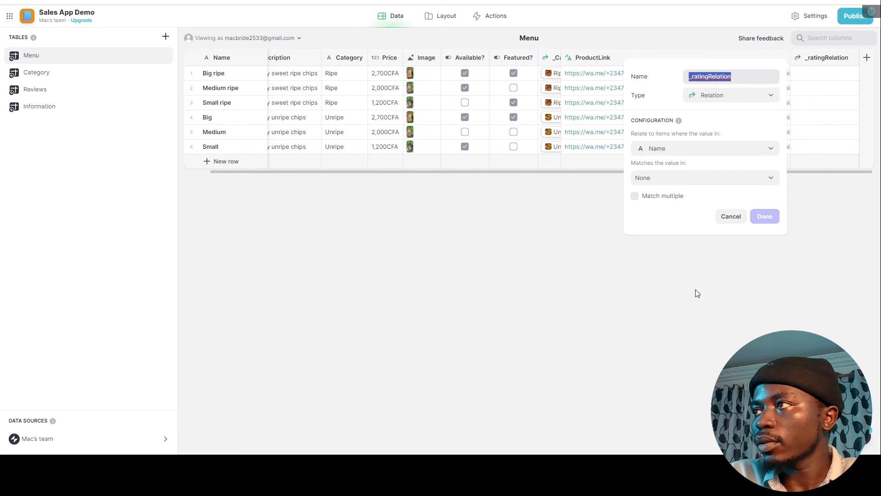
pyautogui.click(711, 178)
pyautogui.moveTo(668, 241)
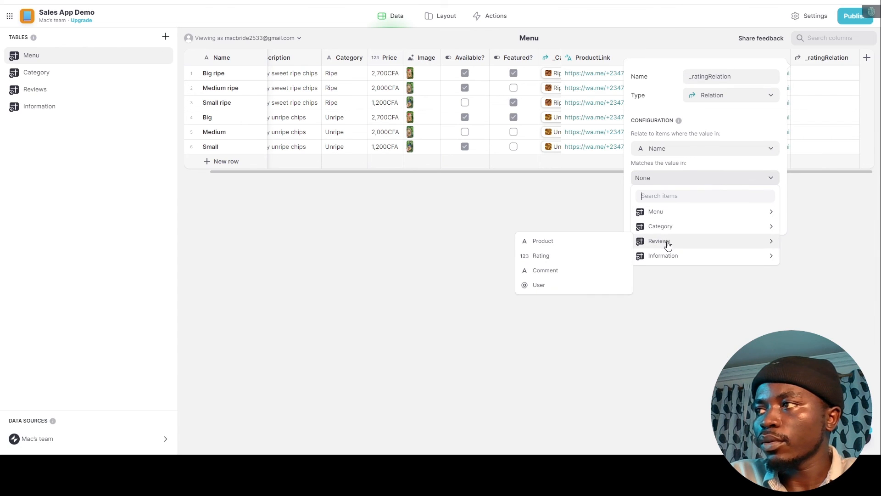
pyautogui.click(567, 241)
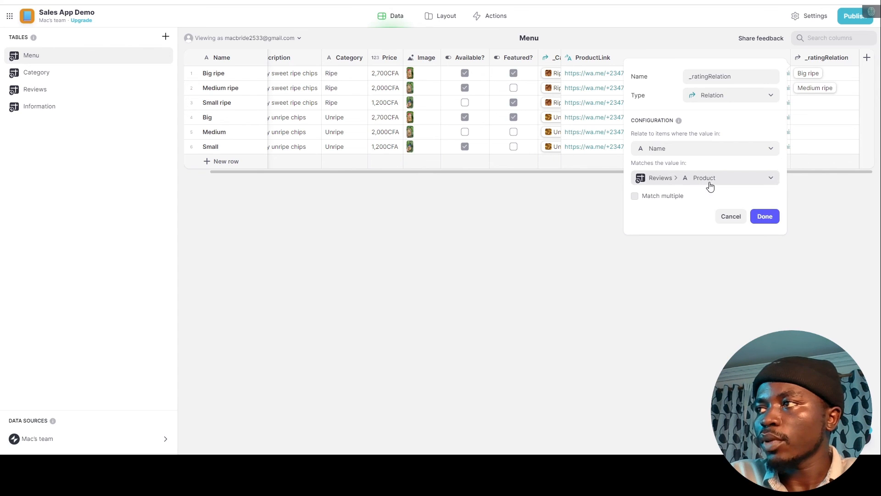
pyautogui.click(635, 197)
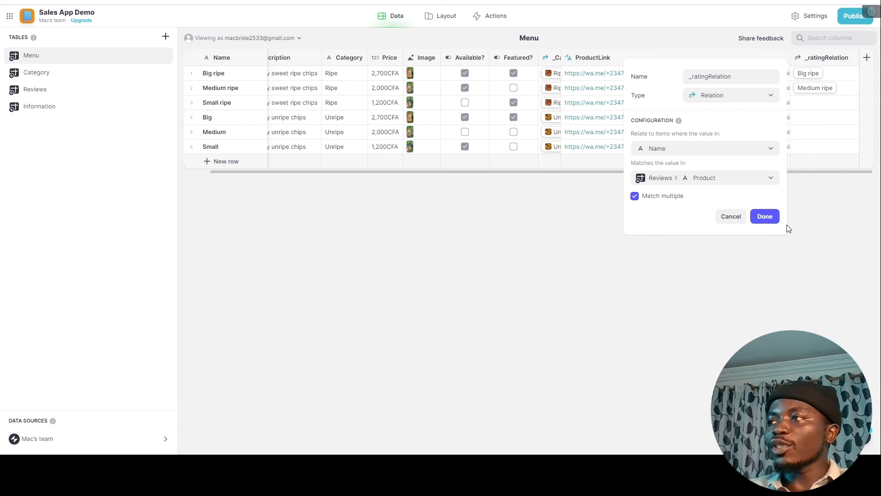
pyautogui.click(774, 216)
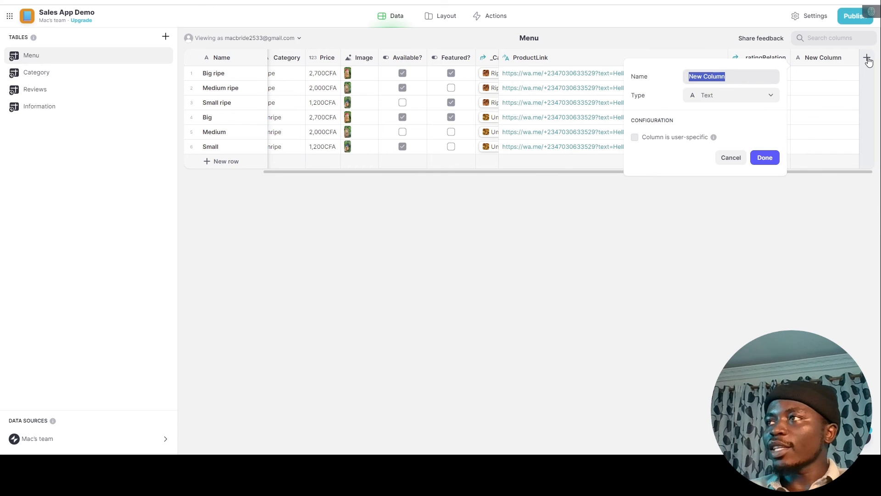
# Add an AverageRating rollup averaging _ratingRelation > Rating, with a star emoji as its unit.
pyautogui.write('AverageRating')
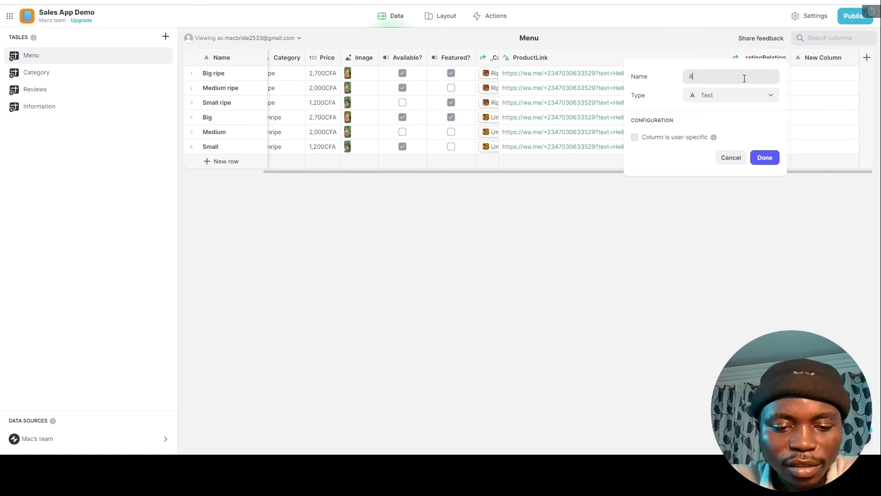
pyautogui.click(733, 95)
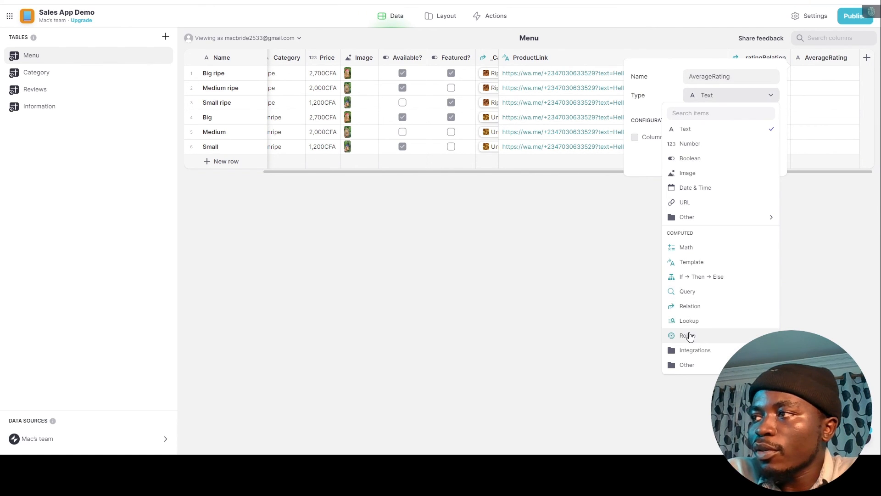
pyautogui.click(688, 335)
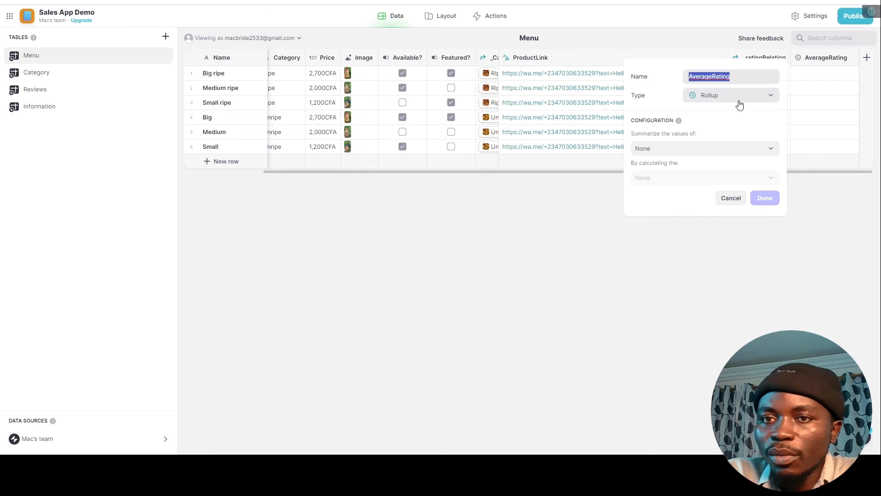
pyautogui.click(725, 152)
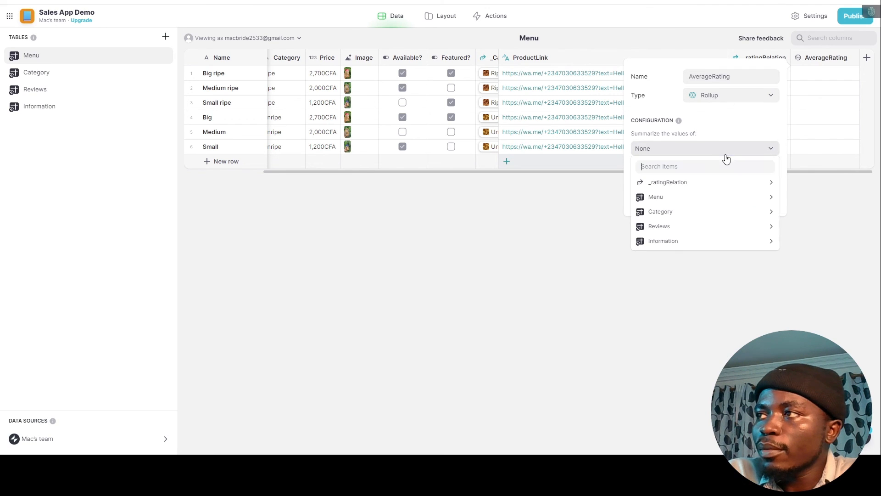
pyautogui.moveTo(709, 188)
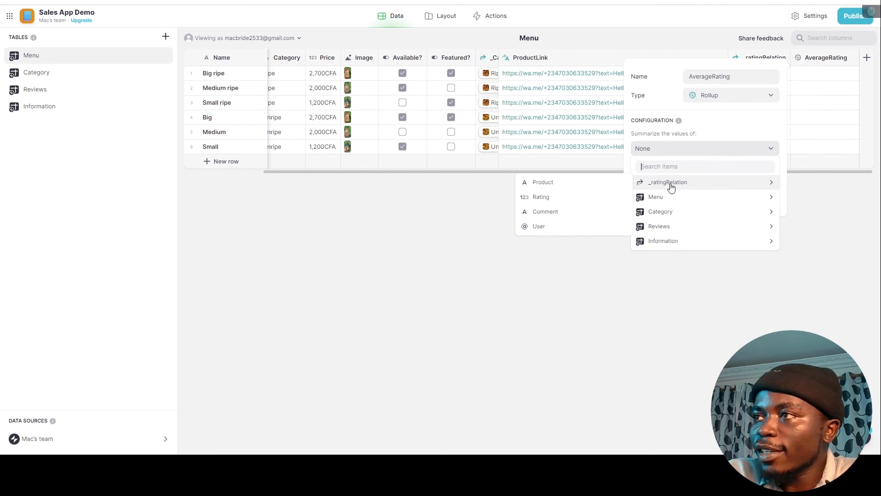
pyautogui.click(551, 202)
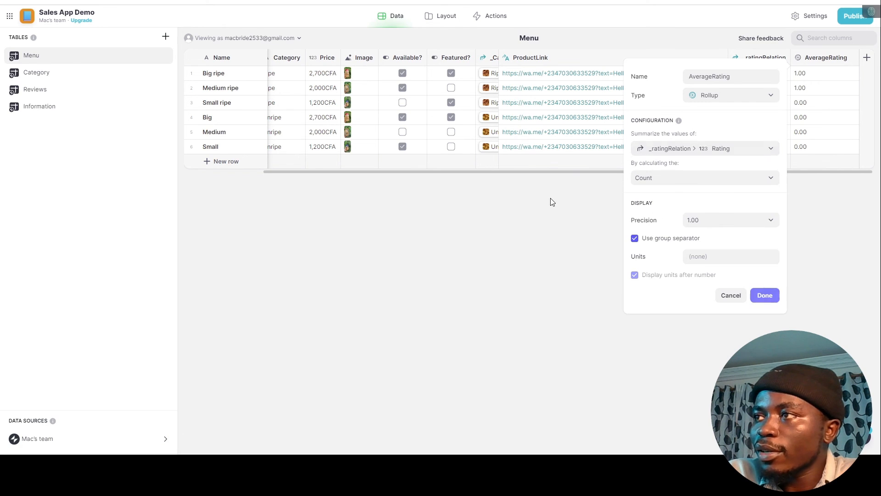
pyautogui.click(690, 179)
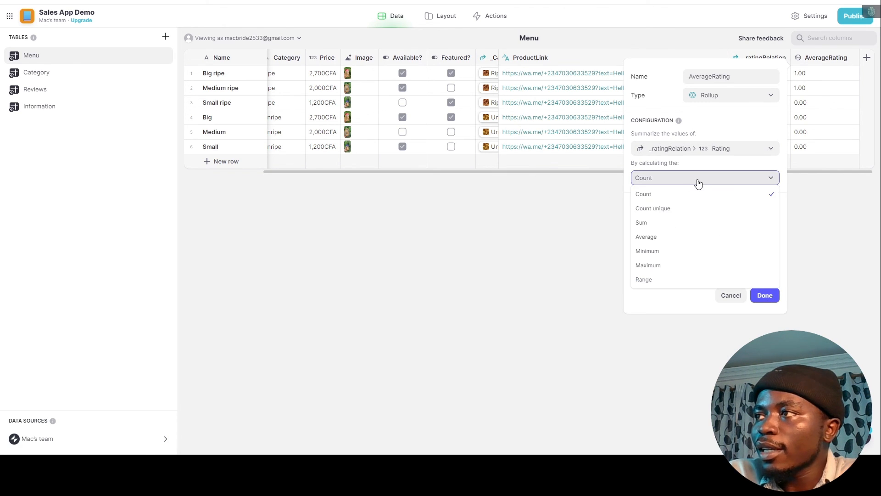
pyautogui.click(663, 237)
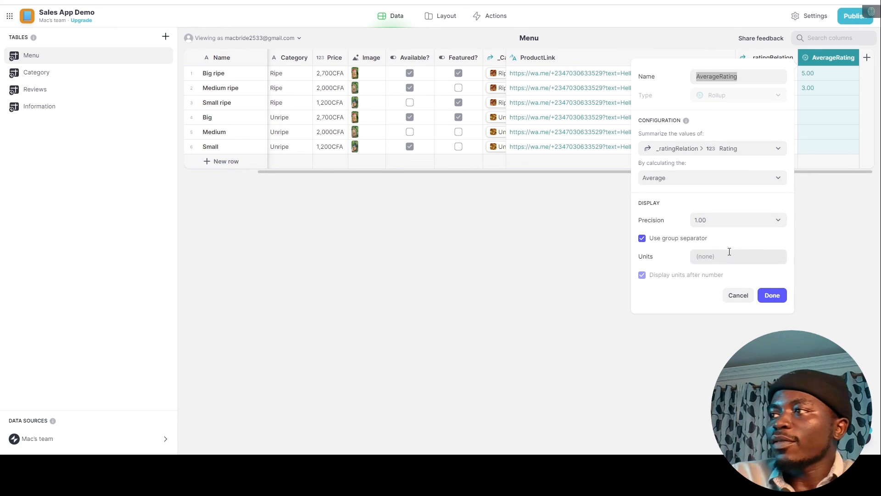
pyautogui.click(723, 262)
pyautogui.write('⭐')
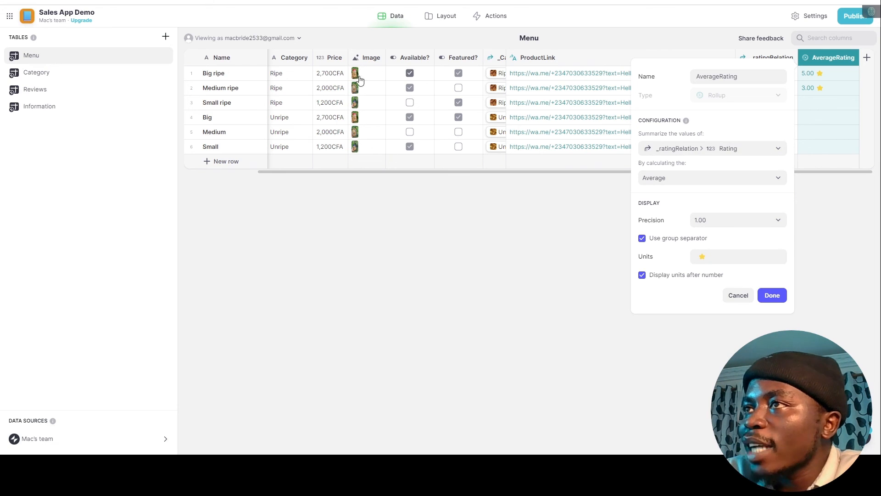
pyautogui.click(771, 294)
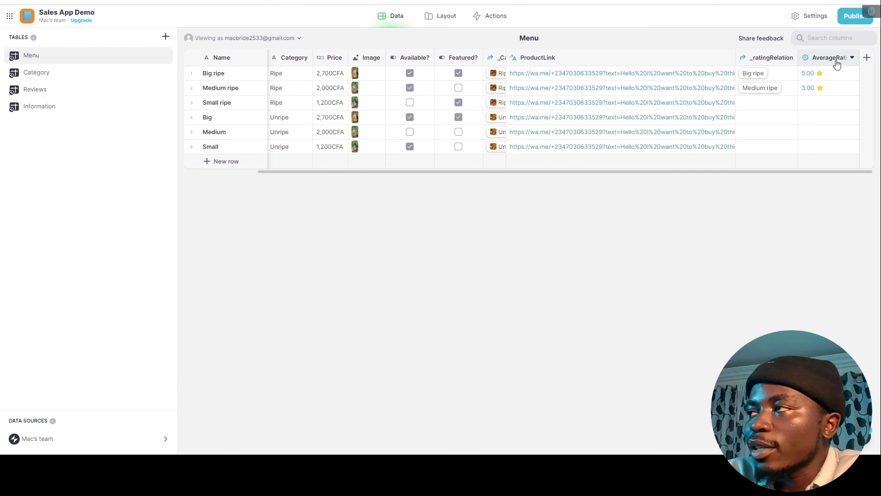
# Add a third review rating Big ripe 4 with the comment 'ddfdffd'.
pyautogui.click(44, 93)
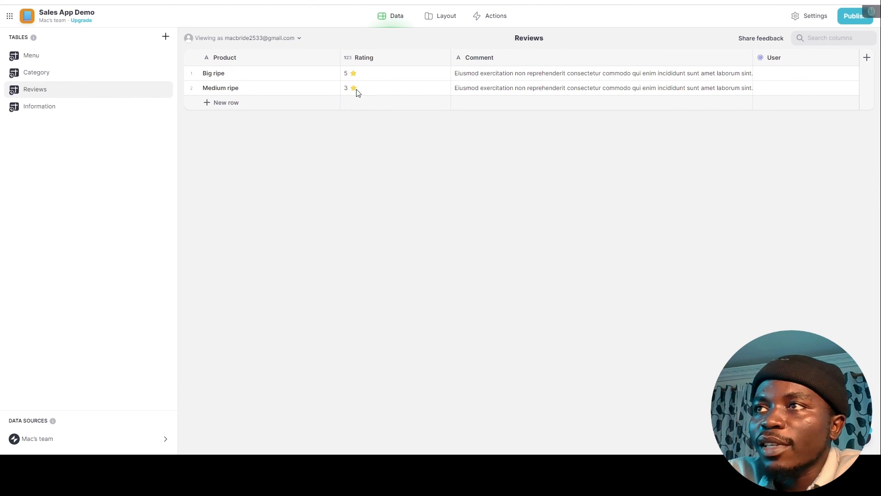
pyautogui.click(226, 103)
pyautogui.write('Big ripe')
pyautogui.click(373, 102)
pyautogui.write('4')
pyautogui.click(493, 105)
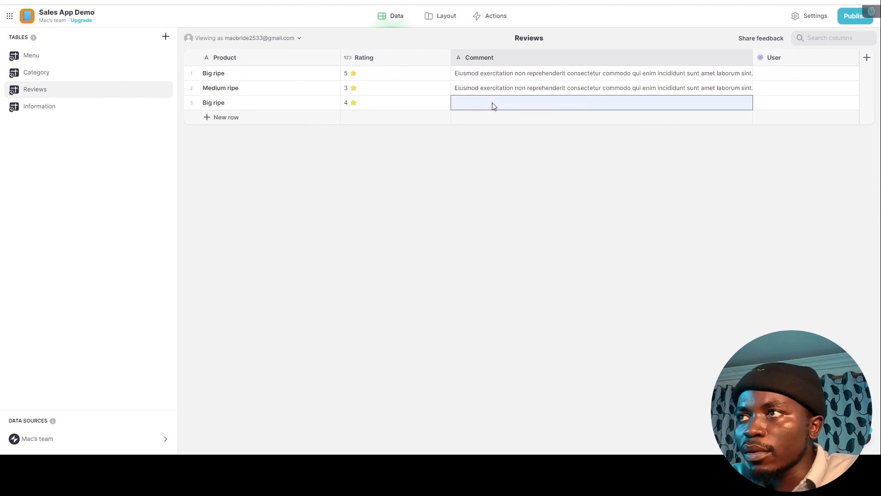
pyautogui.write('ddfdffd')
# Go back to the Menu table and inspect the AverageRating column's settings.
pyautogui.click(76, 74)
pyautogui.click(63, 55)
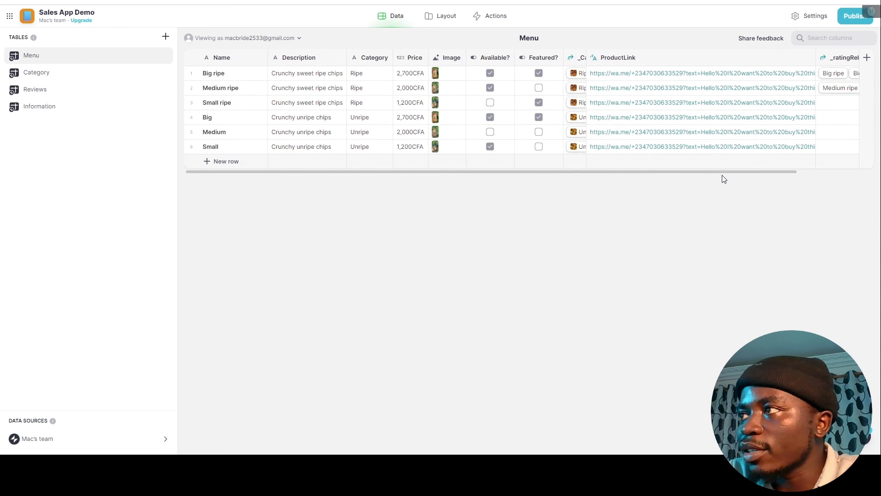
pyautogui.moveTo(720, 172); pyautogui.dragTo(846, 178)
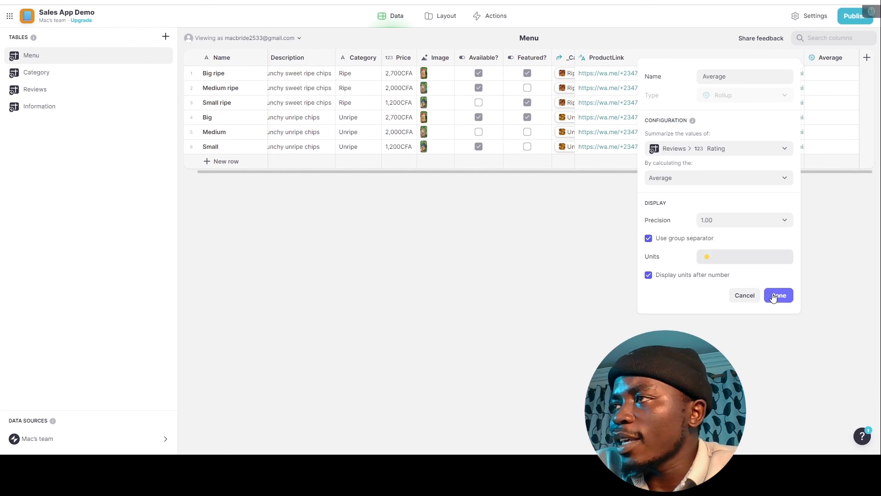
pyautogui.click(777, 293)
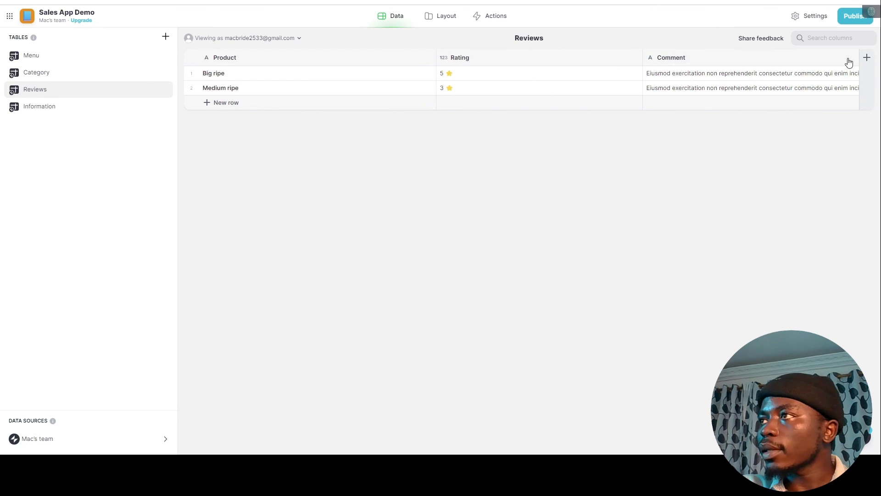
# Create a Reviews column 'User' of type Other > Email, marked as user-specific.
pyautogui.click(866, 57)
pyautogui.write('User')
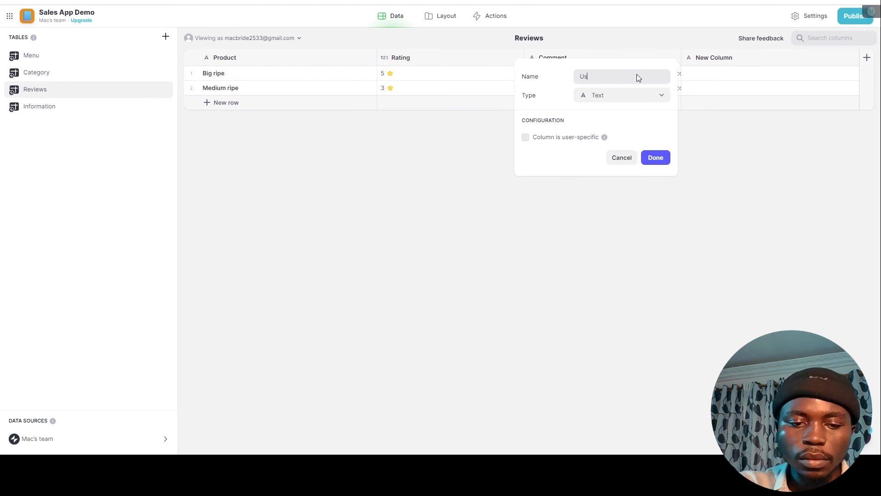
pyautogui.click(650, 98)
pyautogui.click(649, 97)
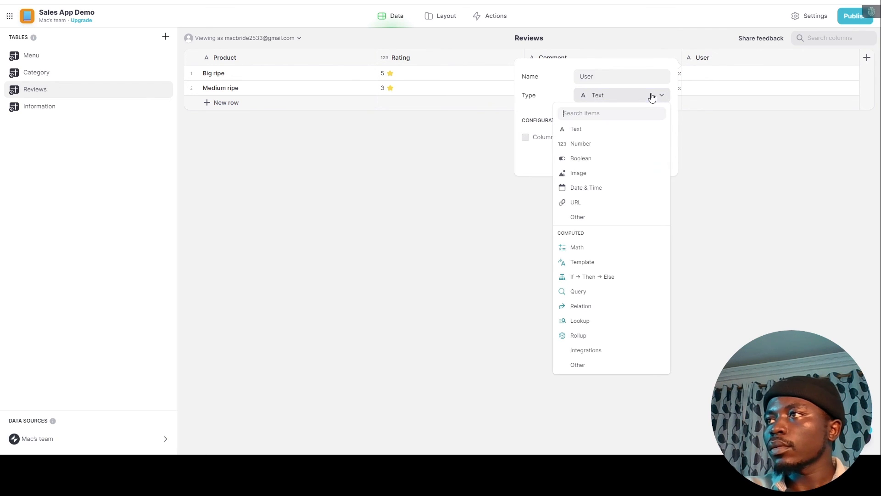
pyautogui.moveTo(647, 222)
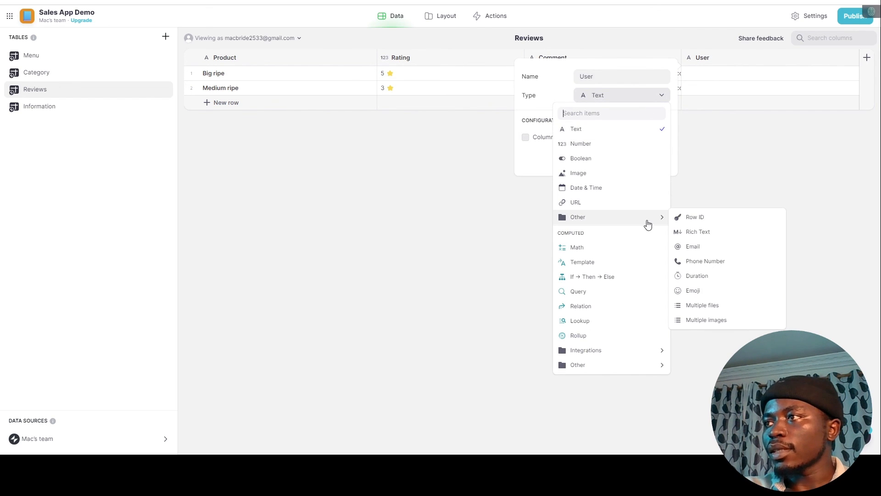
pyautogui.click(691, 245)
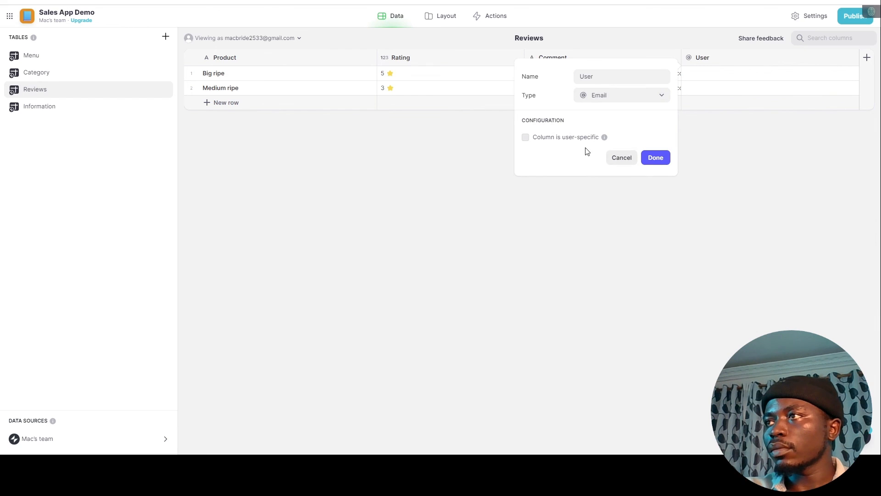
pyautogui.click(525, 137)
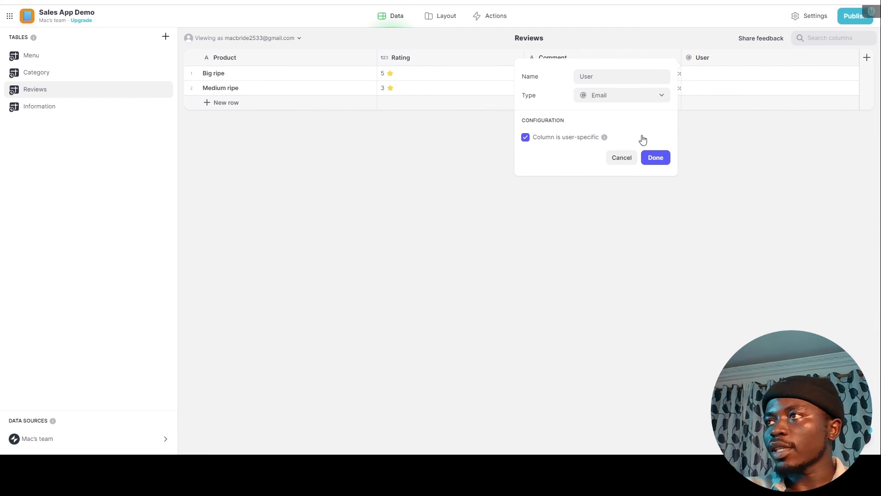
pyautogui.click(655, 157)
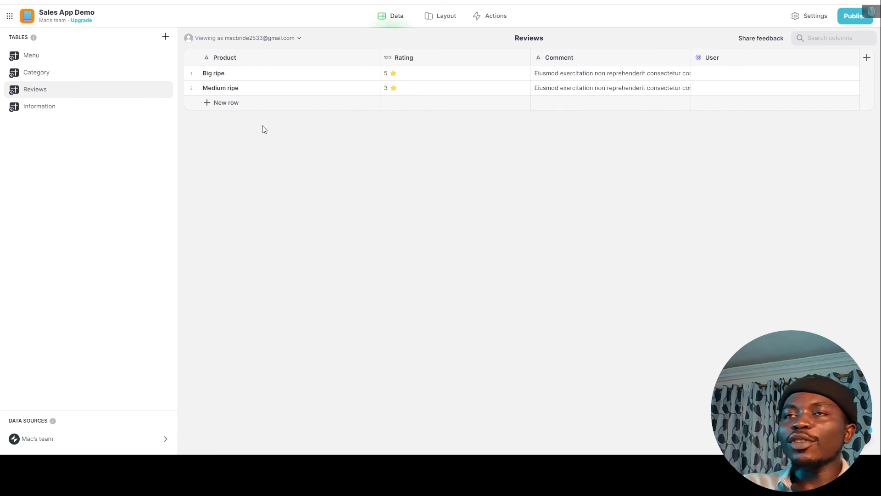
# Retitle the product page's second button to 'Rate' and give it a star icon.
pyautogui.click(54, 62)
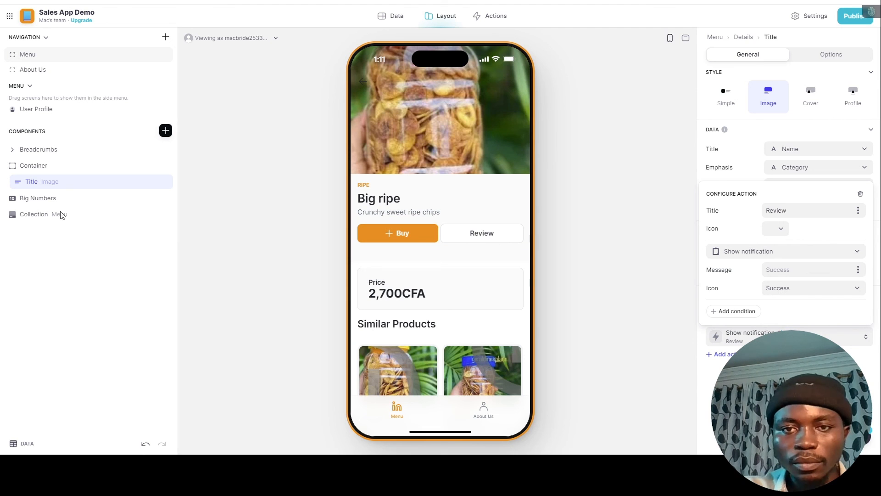
pyautogui.doubleClick(781, 212)
pyautogui.write('Rate')
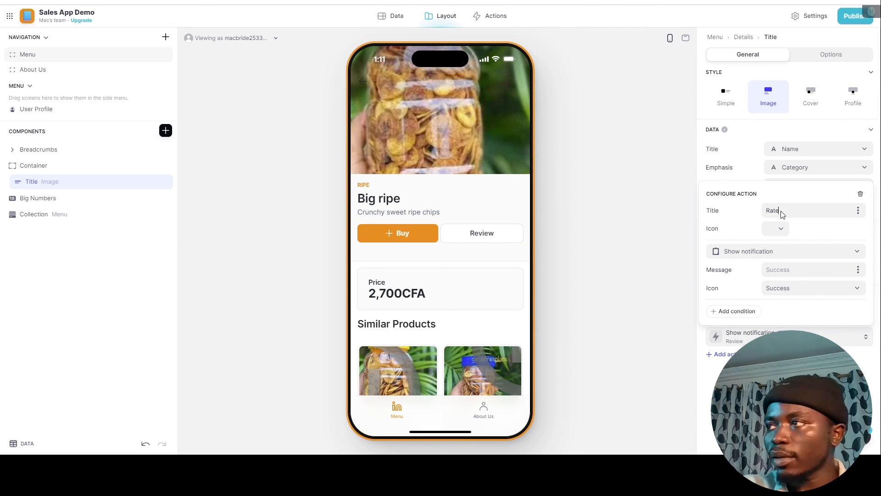
pyautogui.click(782, 230)
pyautogui.click(653, 257)
pyautogui.write('star')
pyautogui.click(629, 294)
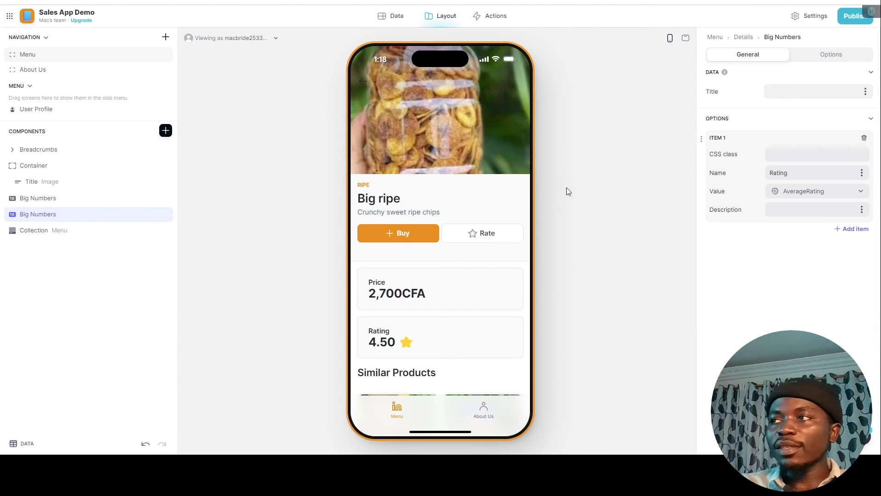
# Set the Rate button's action to Show form screen.
pyautogui.click(37, 182)
pyautogui.click(866, 339)
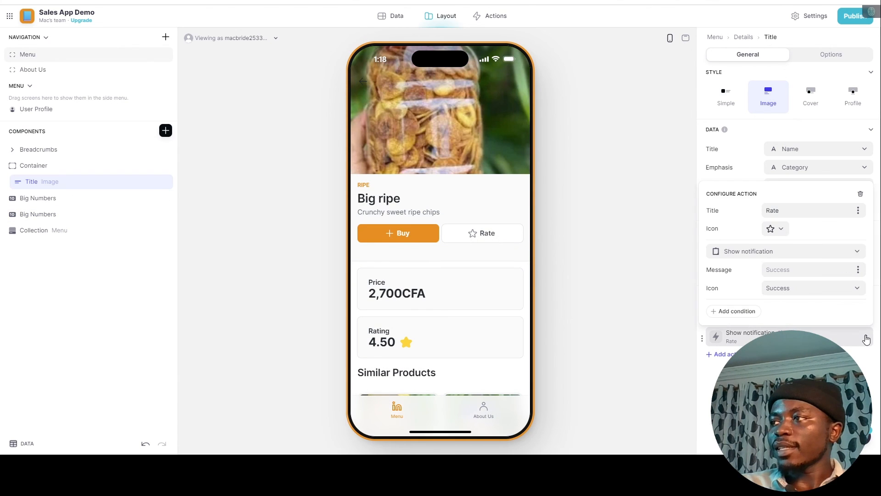
pyautogui.click(809, 252)
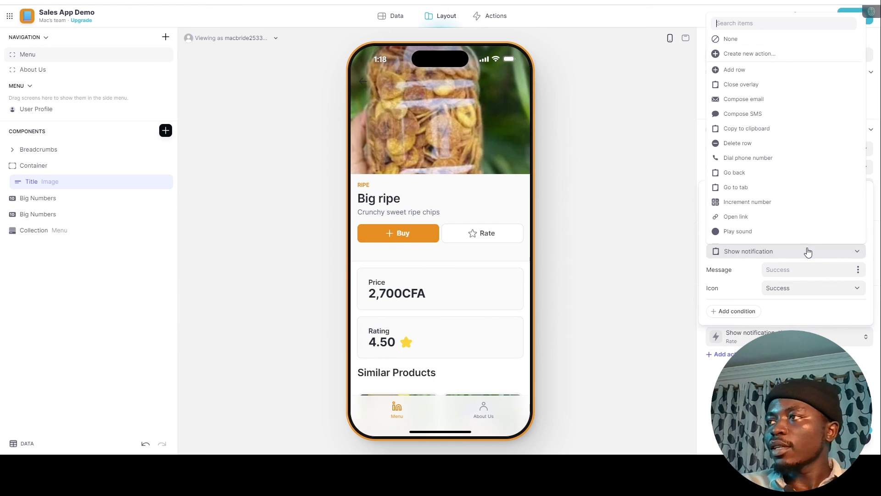
pyautogui.scroll(-5, 748, 118)
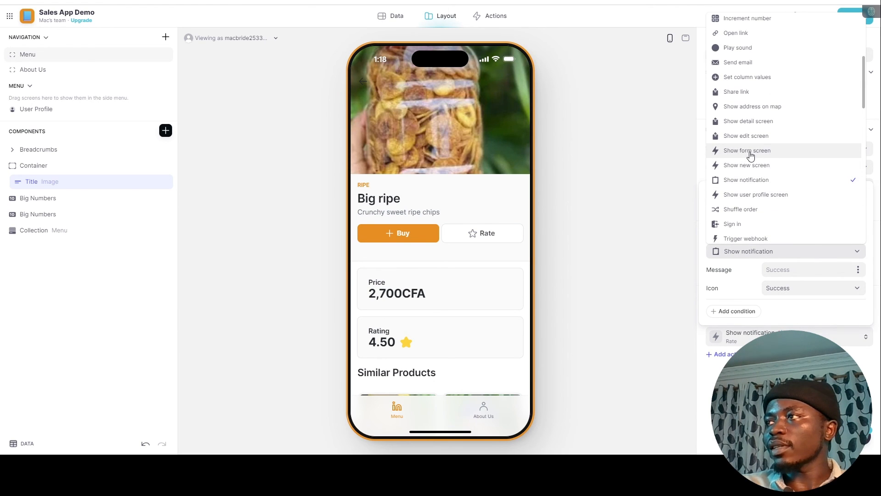
pyautogui.click(763, 154)
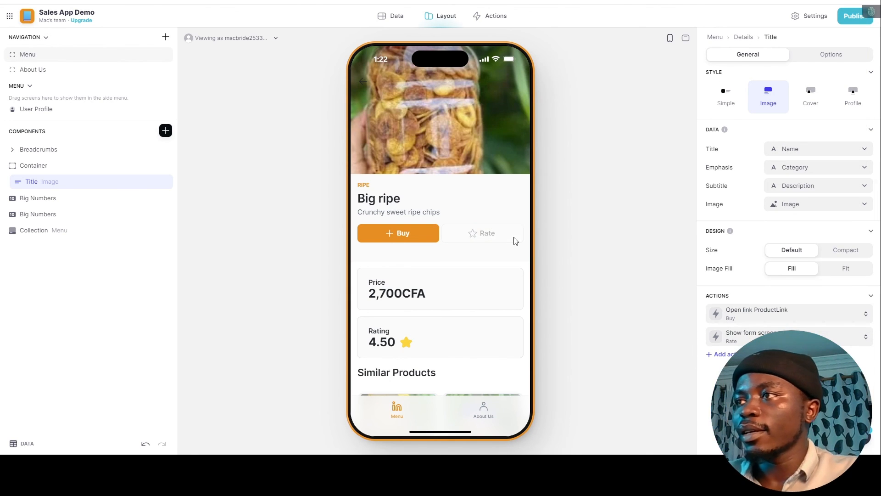
# Preview the Rate button's form and set its destination table to Reviews.
pyautogui.click(514, 238)
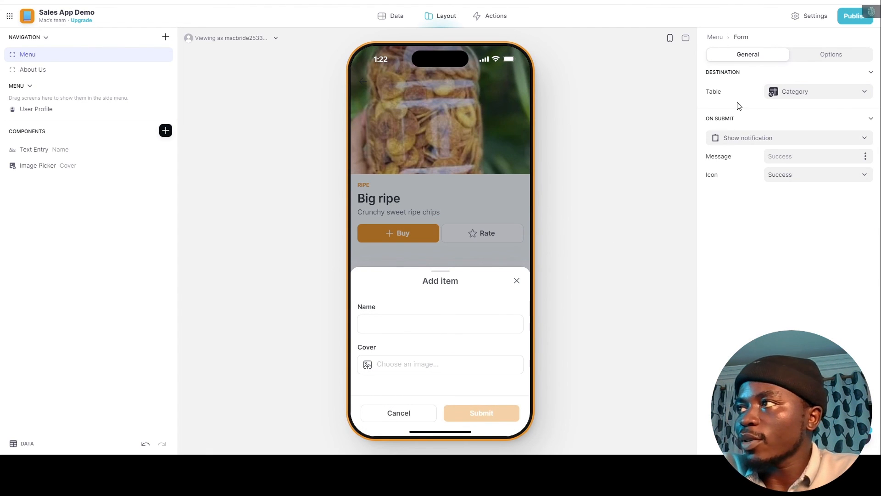
pyautogui.click(797, 92)
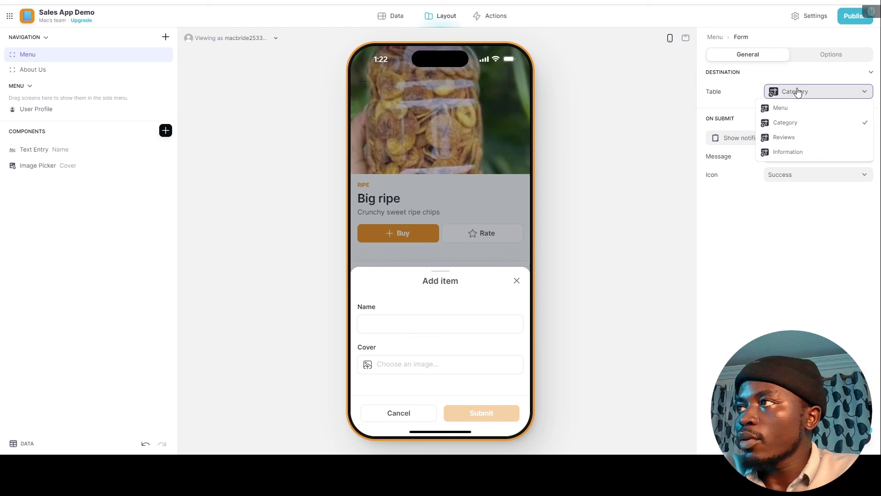
pyautogui.click(789, 138)
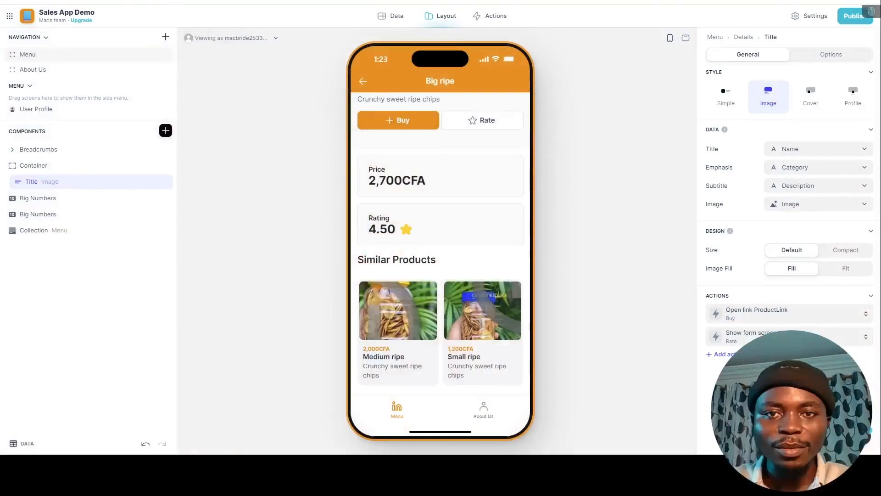
pyautogui.scroll(3, 440, 230)
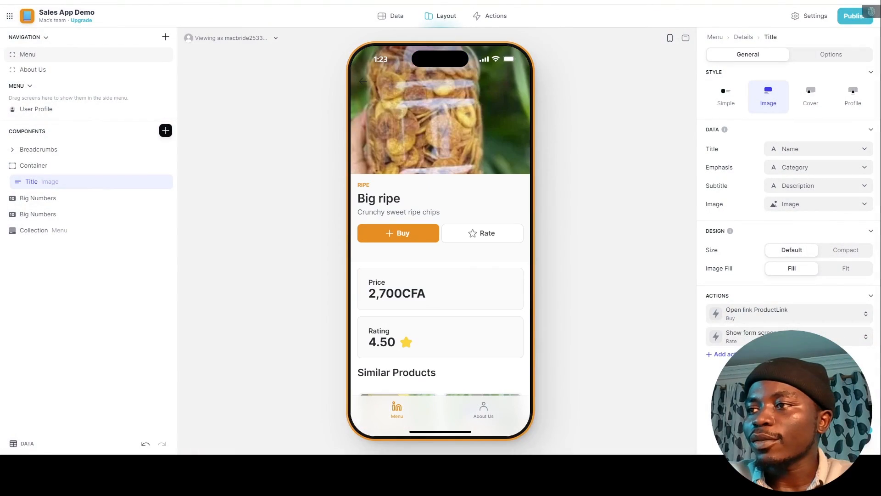
# Publish the Sales App Demo at its glide.page link.
pyautogui.click(843, 22)
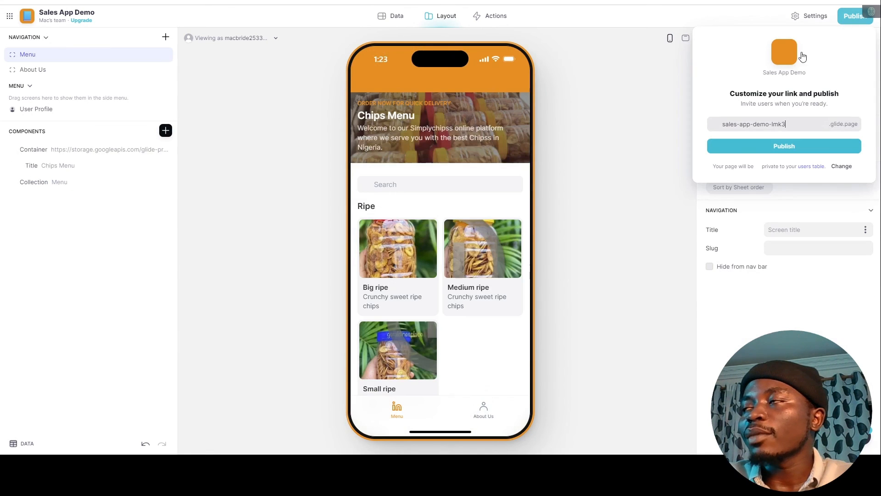
pyautogui.click(784, 147)
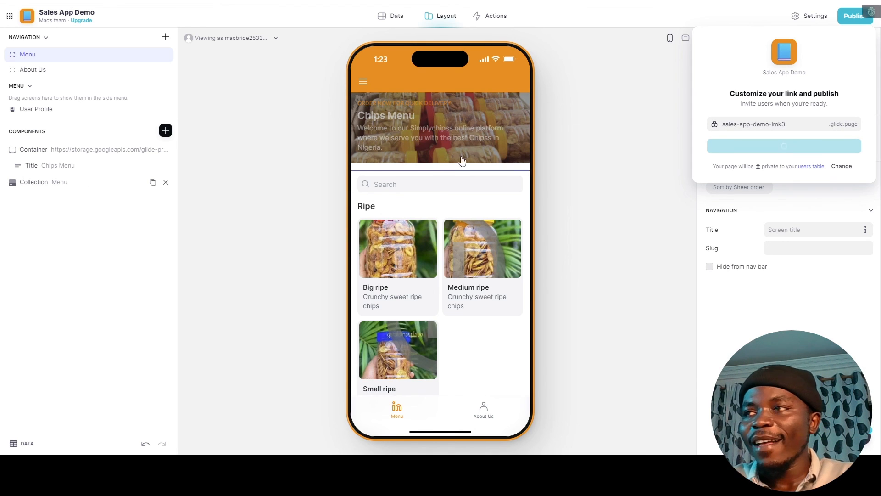
pyautogui.scroll(-4, 440, 244)
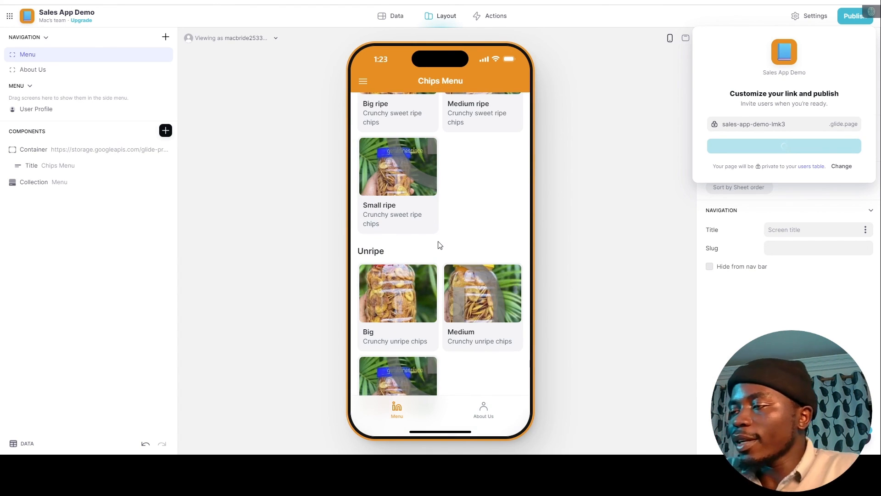
pyautogui.scroll(-2, 399, 197)
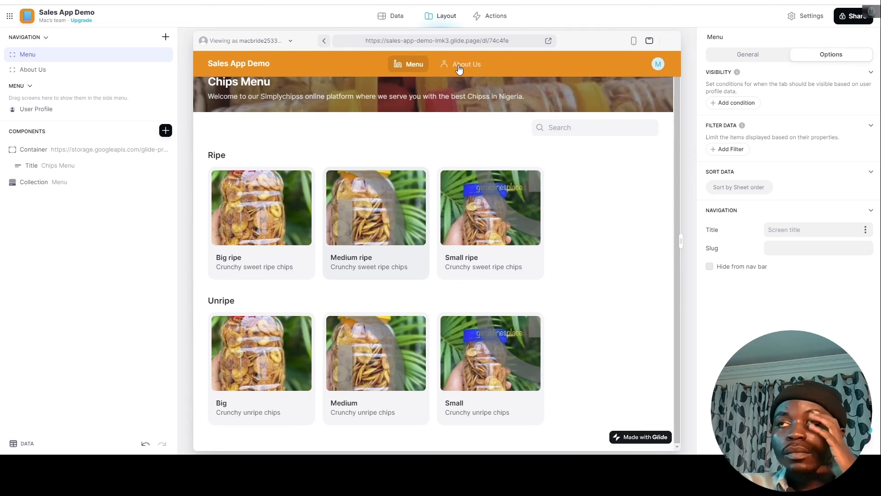
# Open the live Medium ripe page, expand the preview to full width, and return to Chips Menu.
pyautogui.click(383, 186)
pyautogui.scroll(-2, 367, 182)
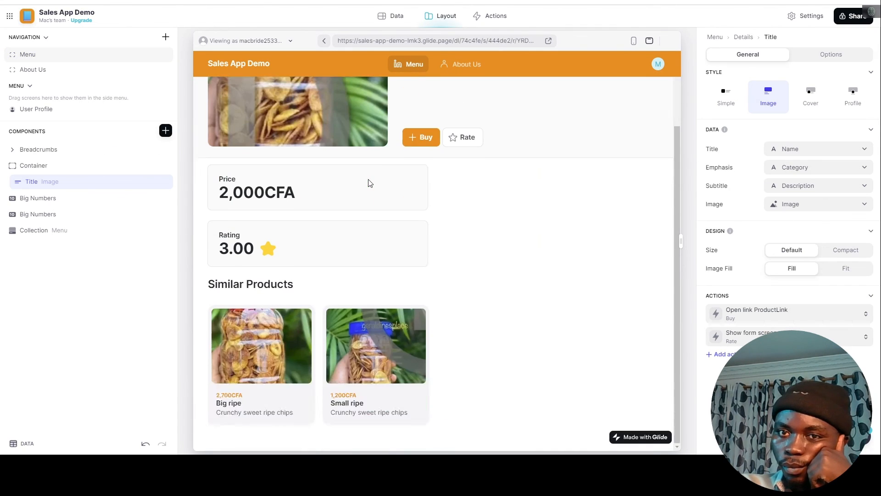
pyautogui.scroll(2, 365, 183)
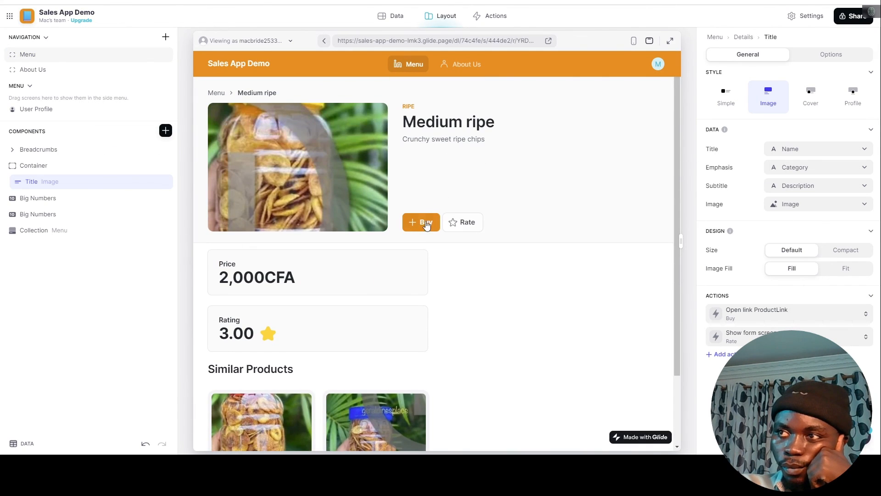
pyautogui.click(669, 41)
pyautogui.click(175, 89)
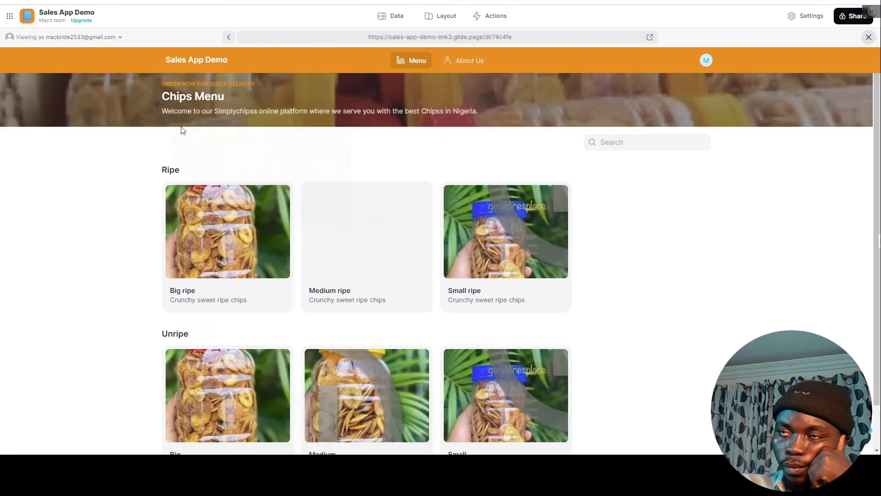